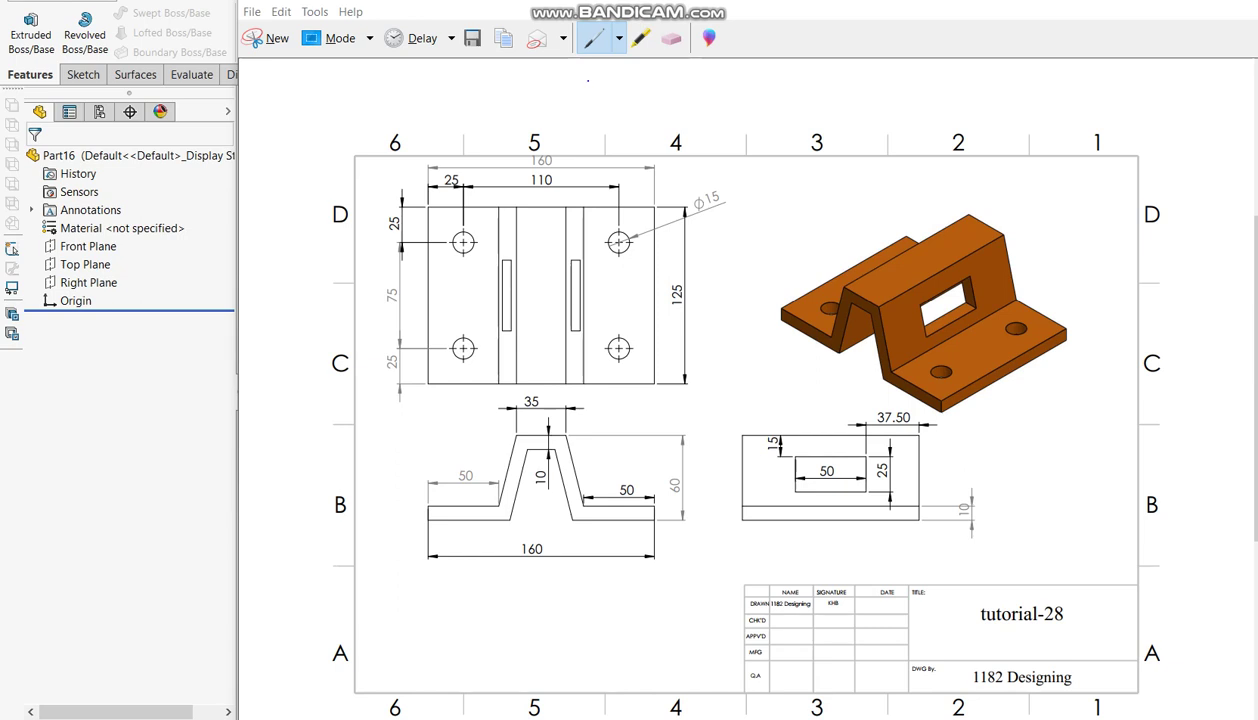
- In red pen, draw an arrow at the flange and circle the 160, both 50 and the 35 dimensions
left_click(619, 40)
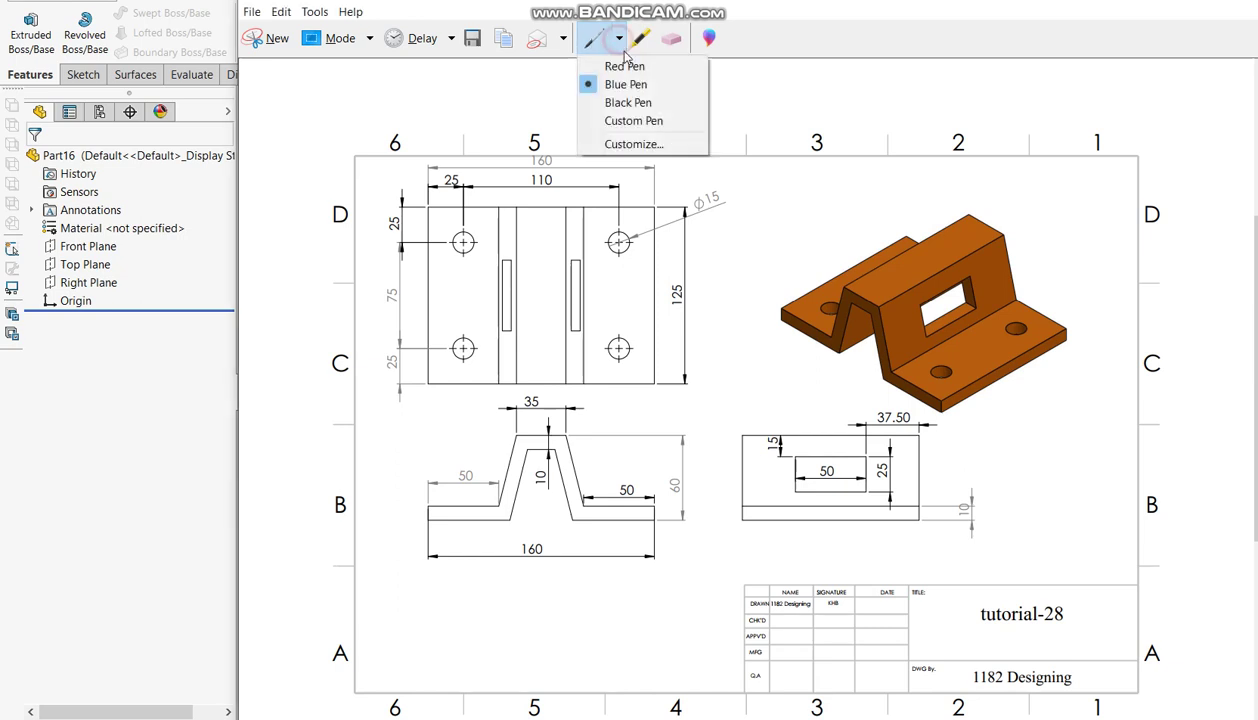
left_click(632, 58)
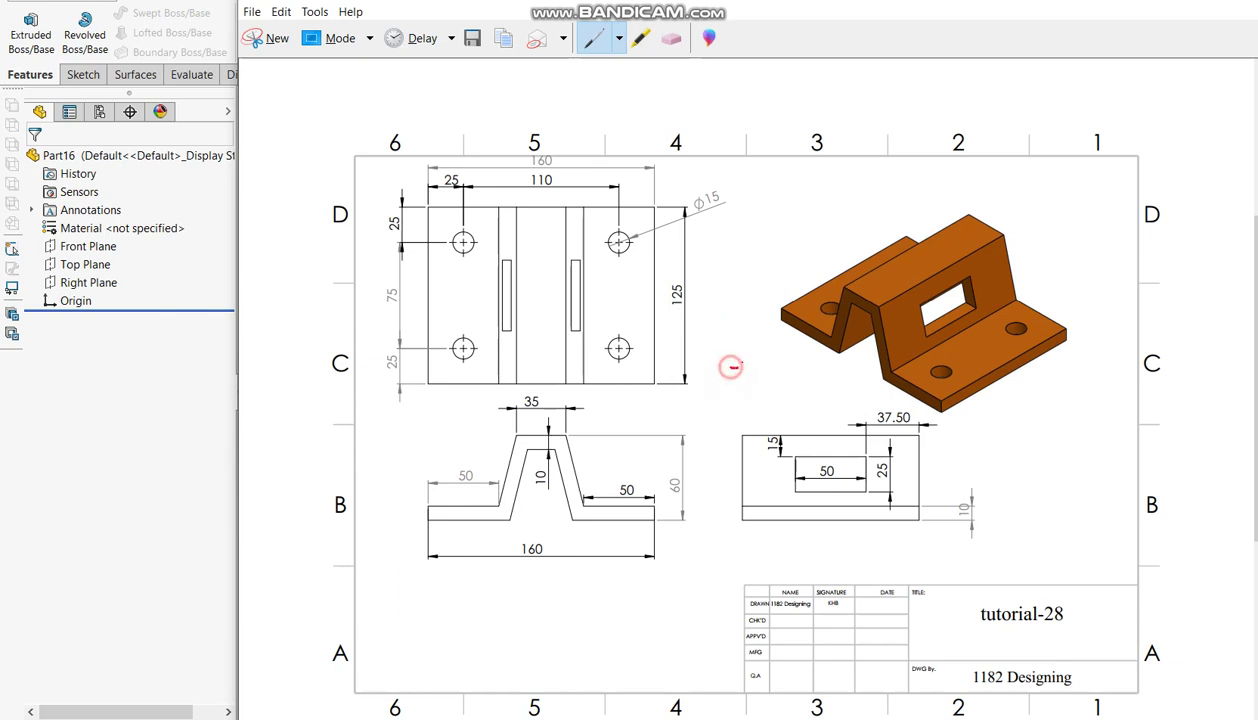
left_click_drag(731, 367, 790, 342)
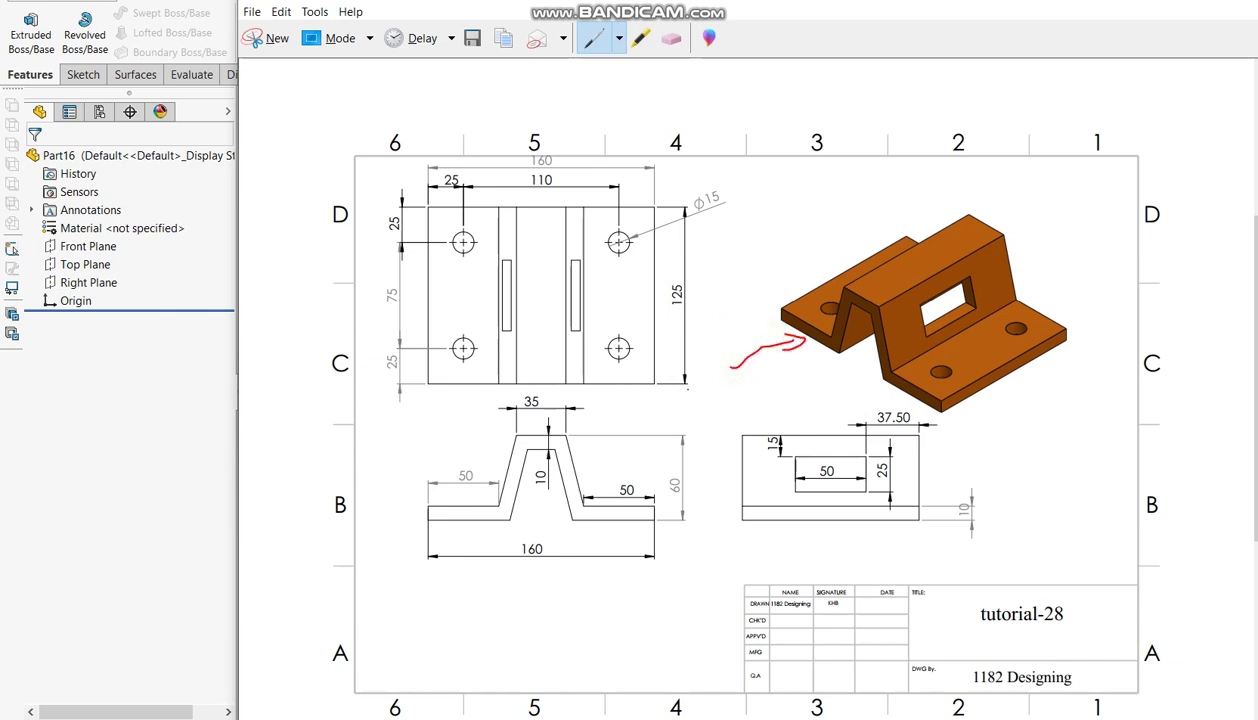
mouse_move(504, 547)
left_mouse_down()
mouse_move(520, 563)
mouse_move(540, 530)
left_mouse_up()
left_click_drag(456, 460, 485, 488)
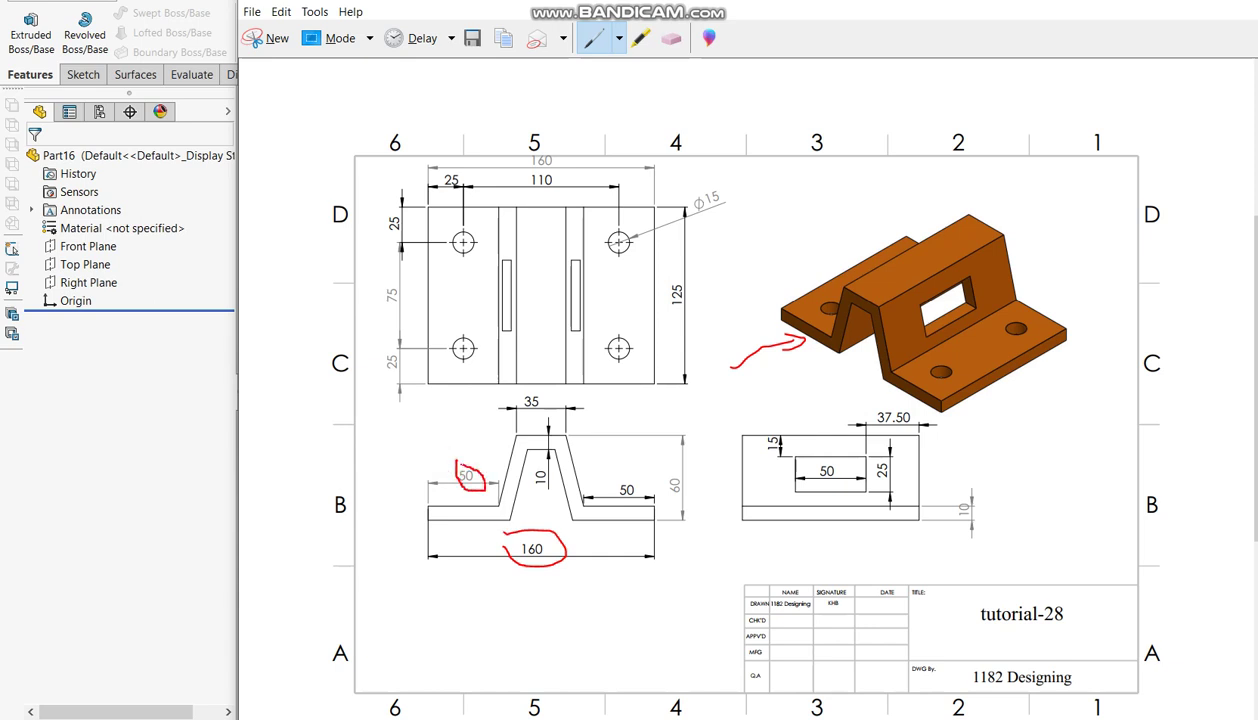
left_click_drag(610, 478, 629, 497)
left_click_drag(526, 395, 552, 413)
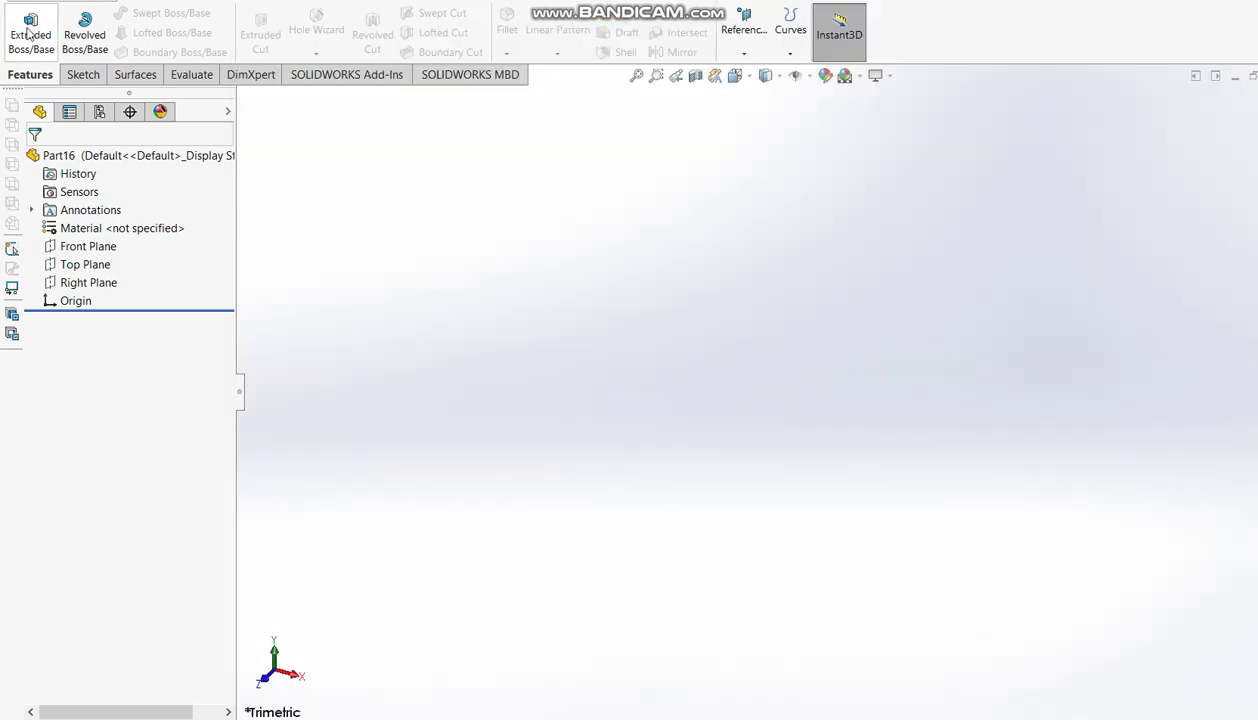
- On the Front Plane, draw the three-line half profile: top line, sloped wall and bottom flange
left_click(622, 238)
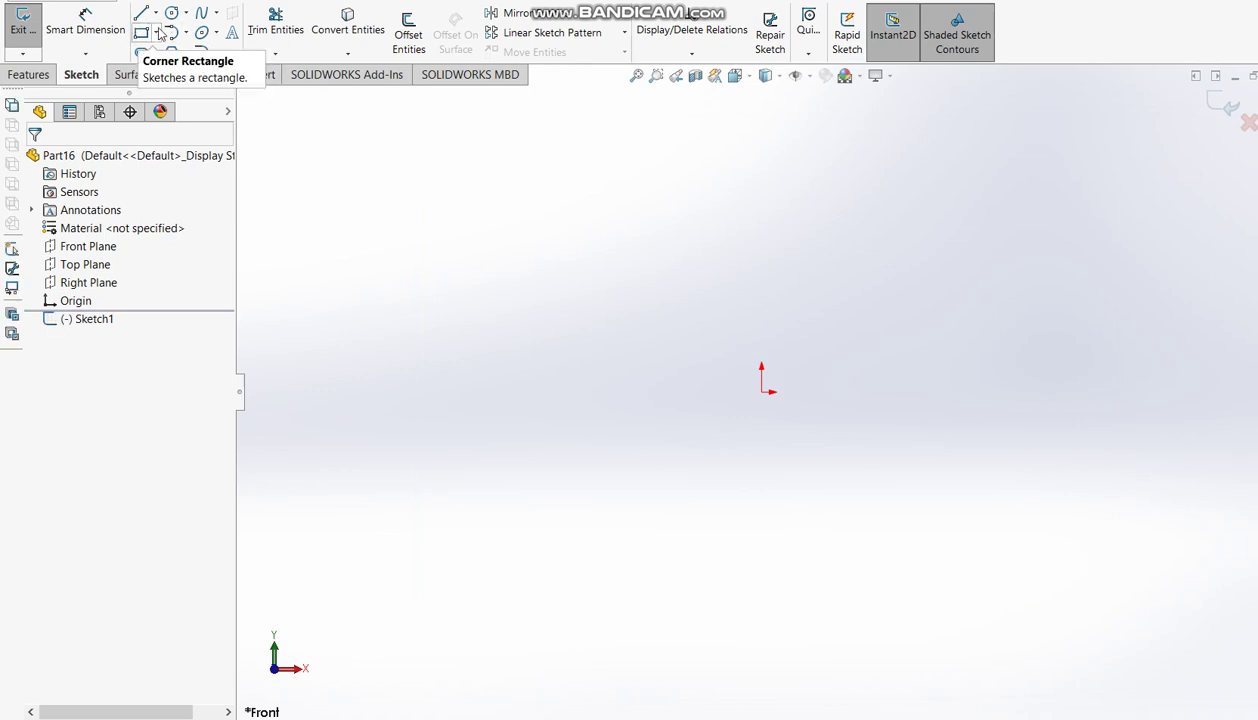
left_click(141, 12)
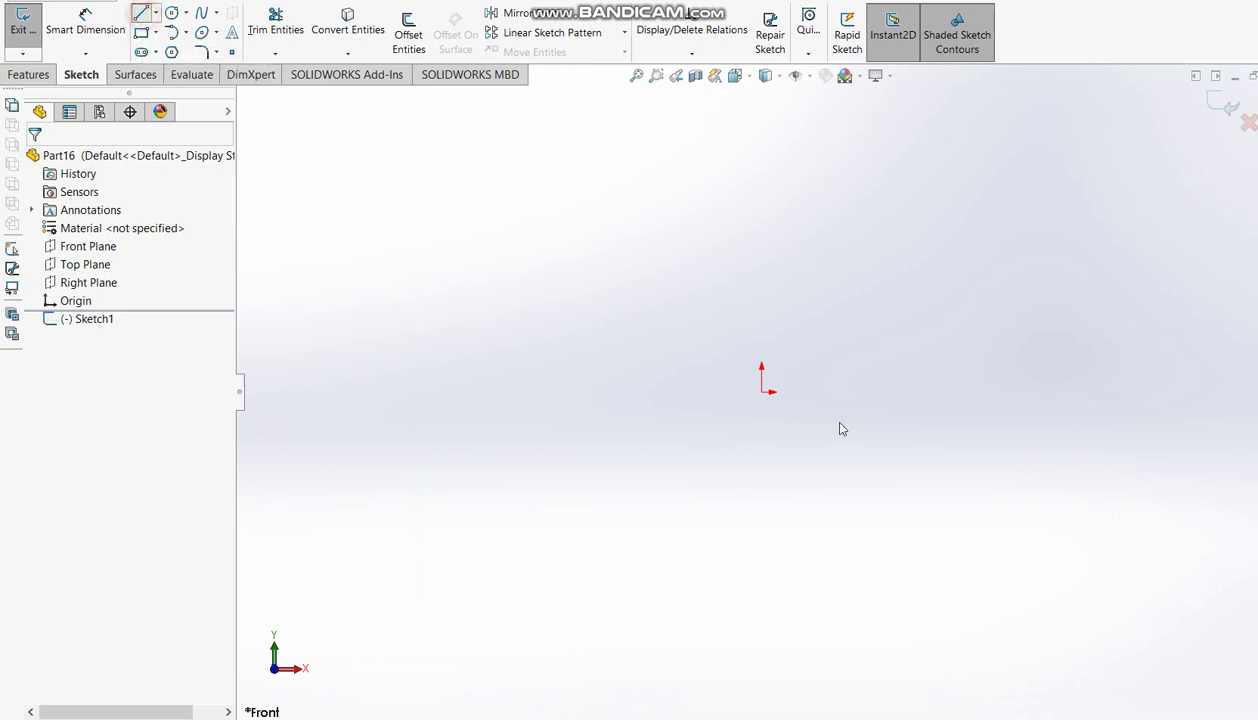
left_click(773, 413)
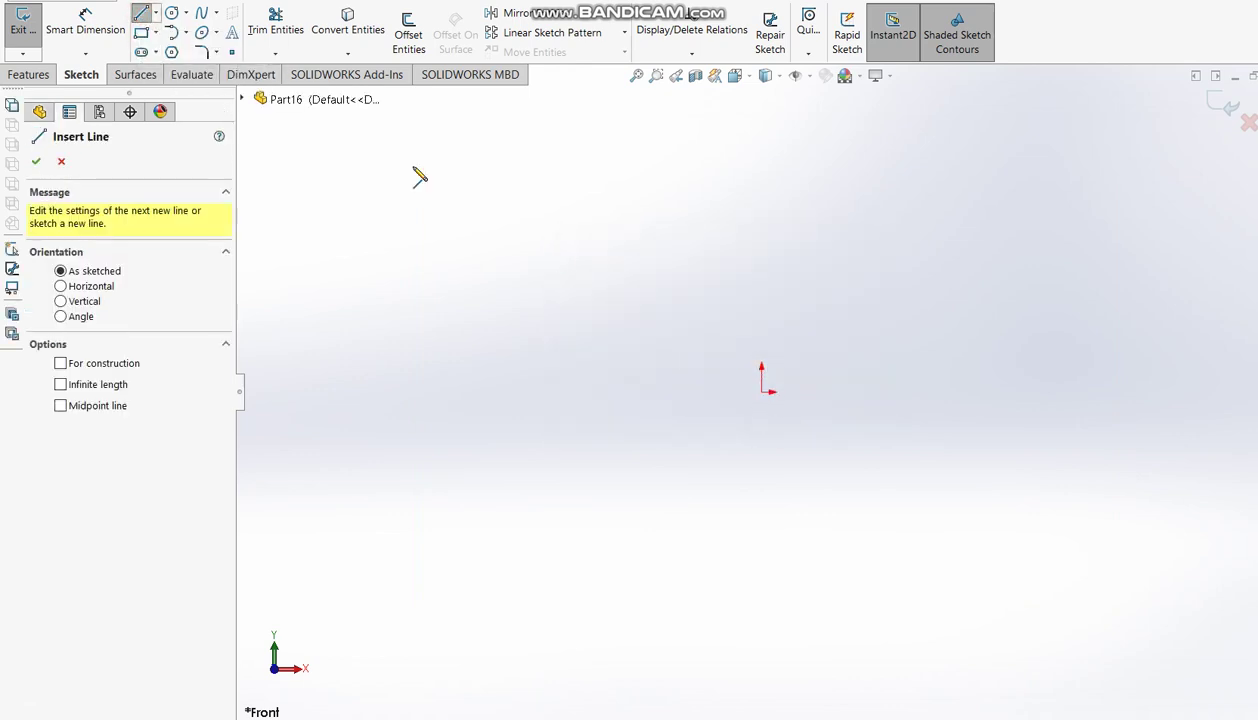
left_click(763, 392)
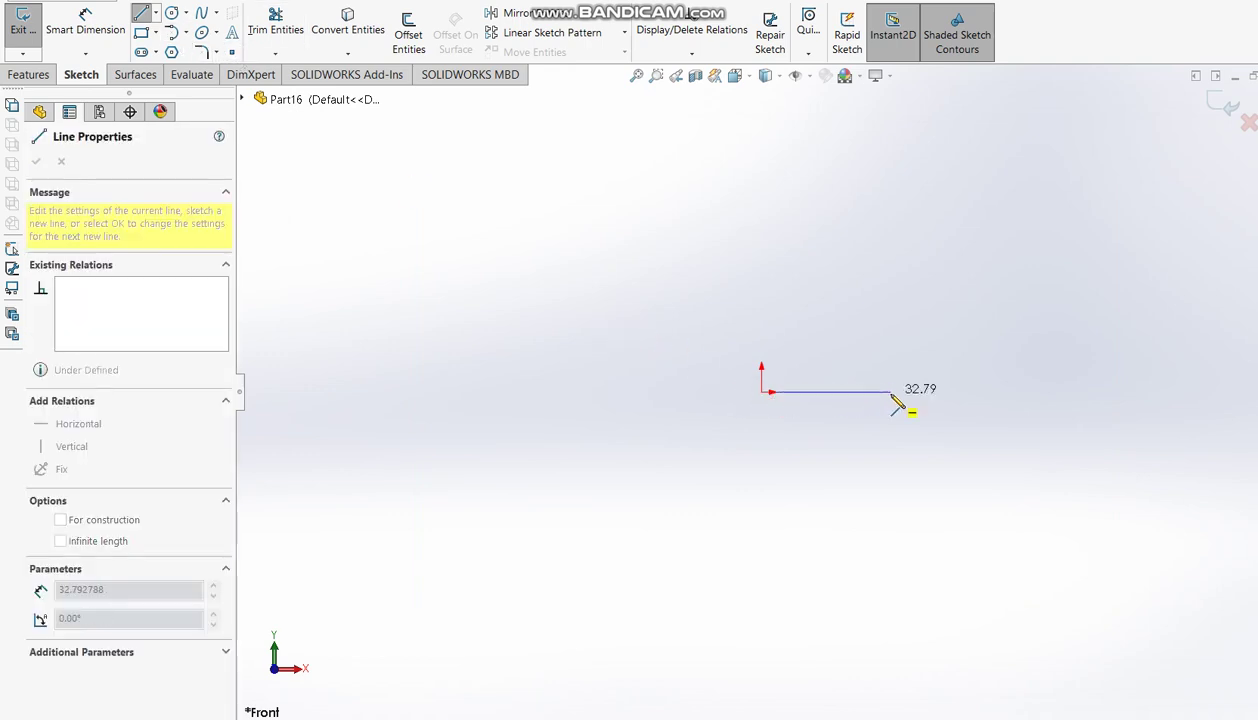
left_click(891, 393)
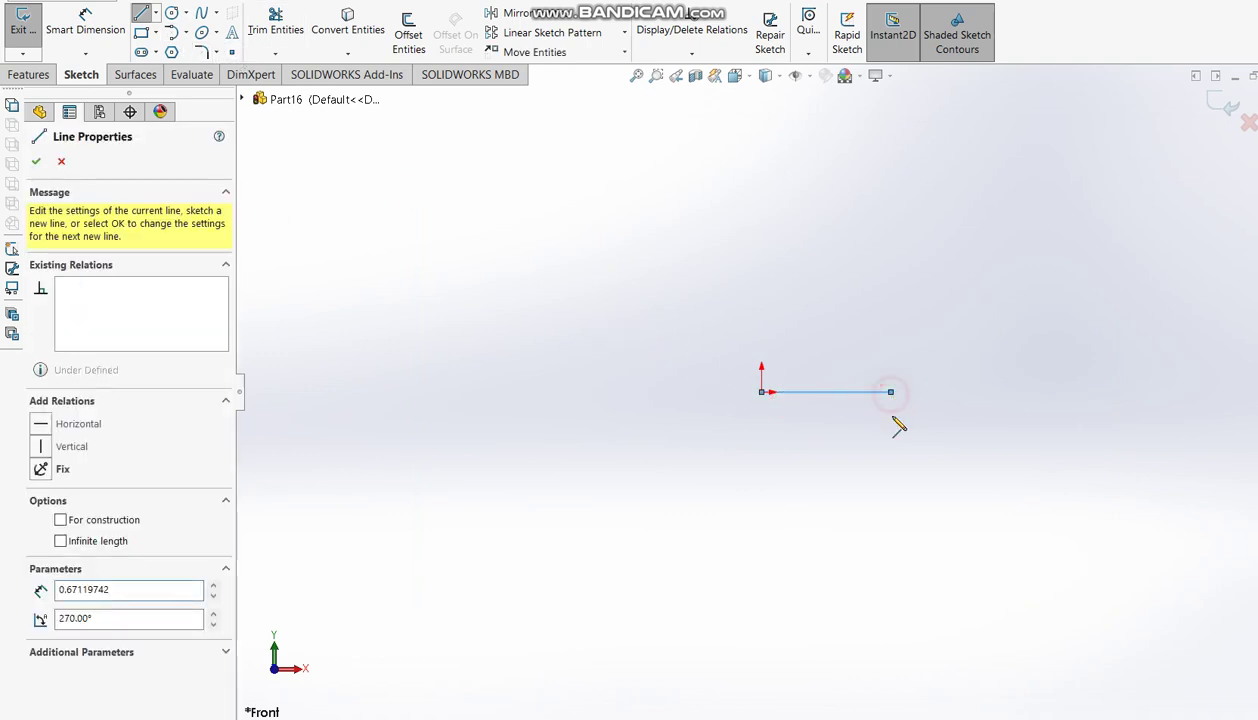
left_click(976, 534)
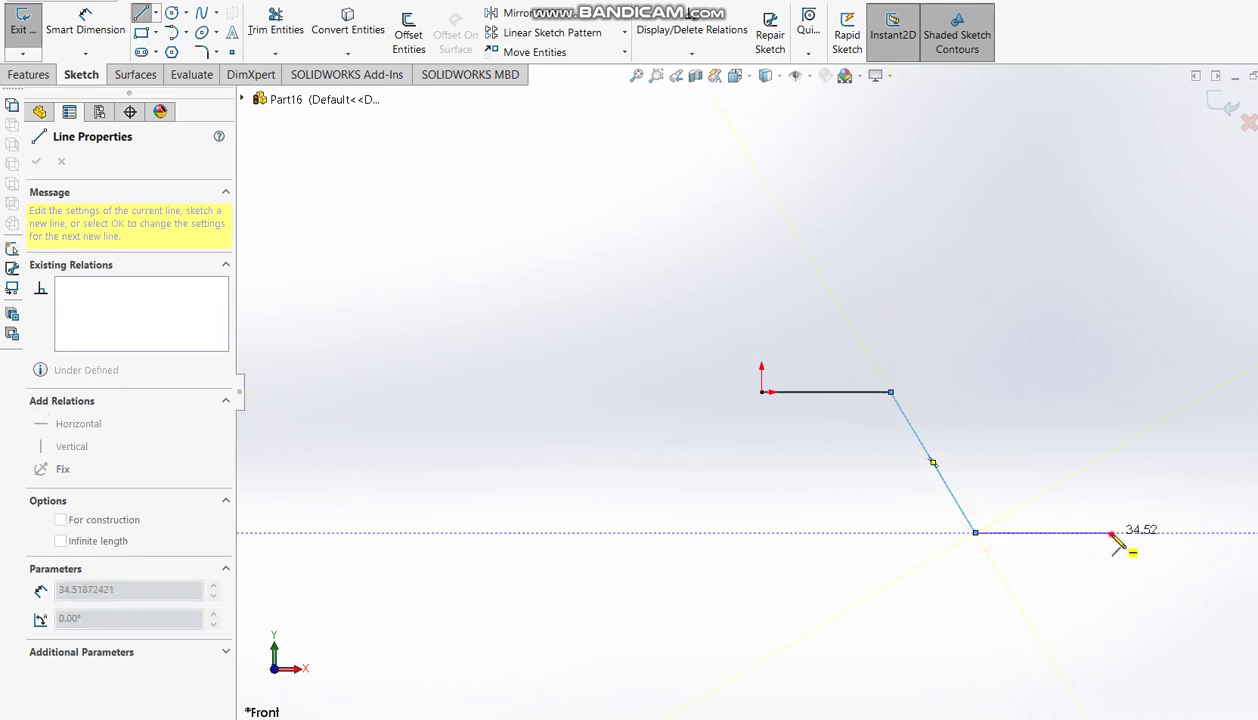
left_click(1111, 532)
key("Escape")
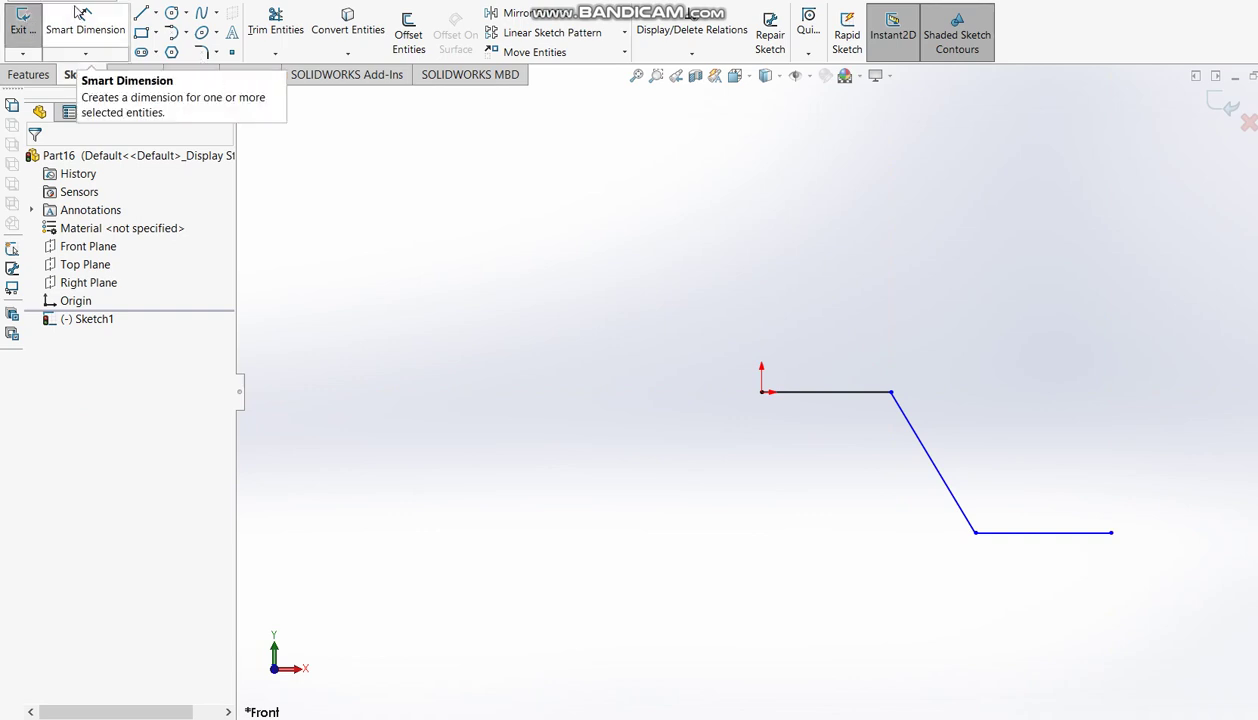
- Add a vertical construction centreline running down from the origin
left_click(156, 16)
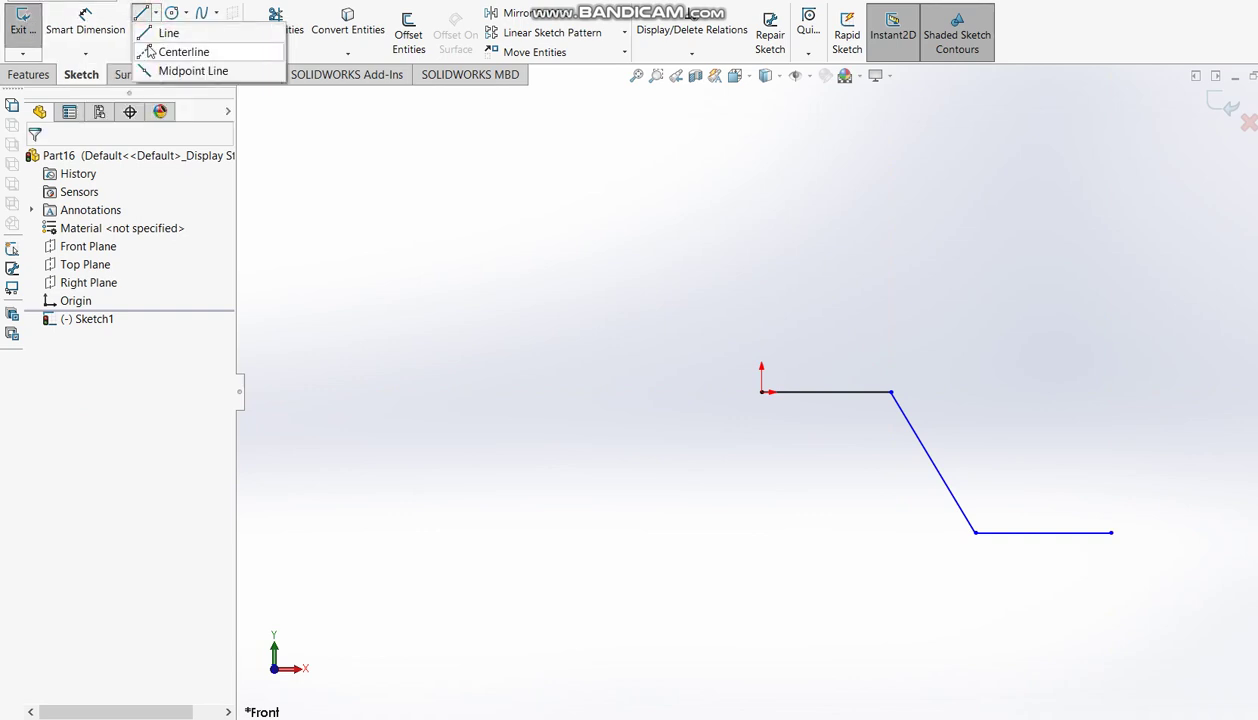
left_click(170, 51)
left_click(761, 391)
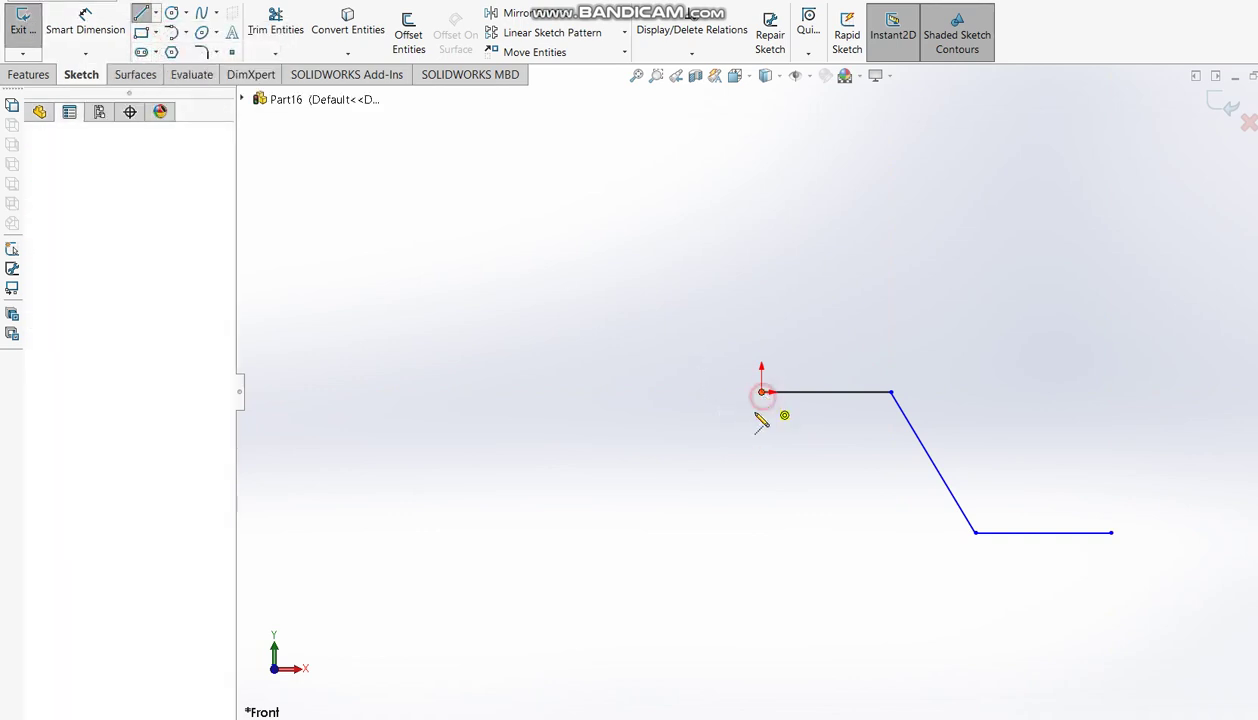
left_click(762, 532)
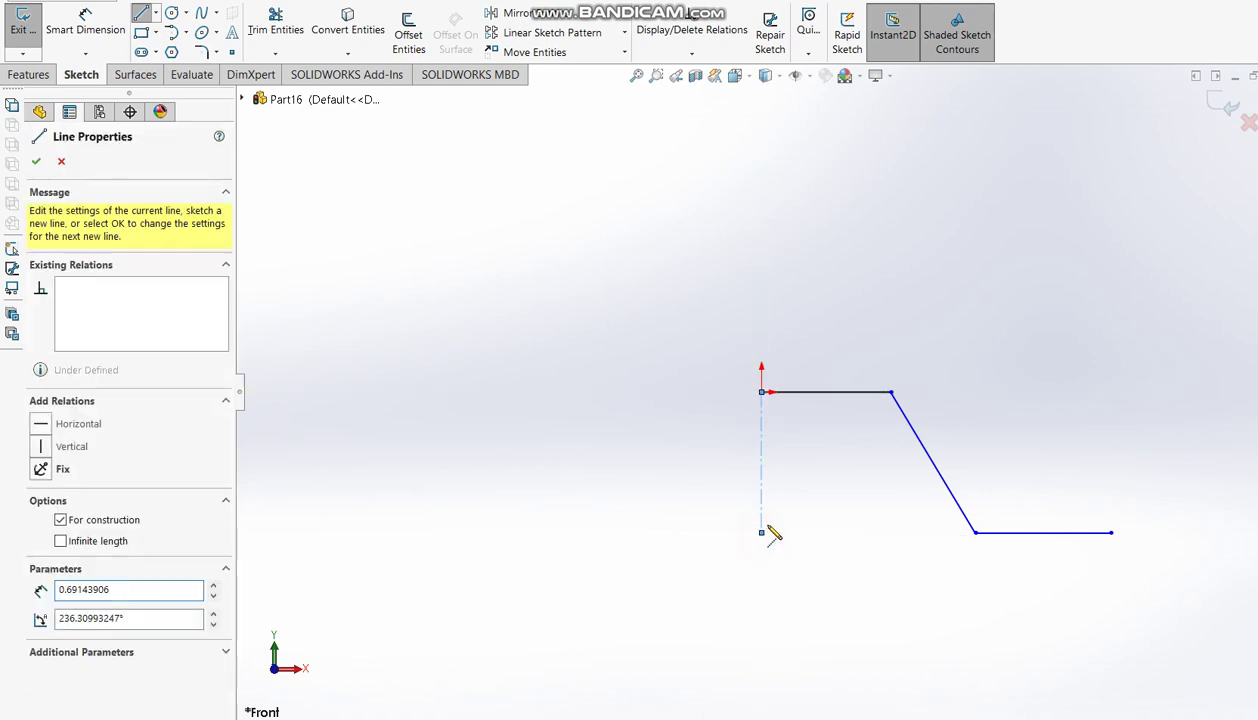
key("Escape")
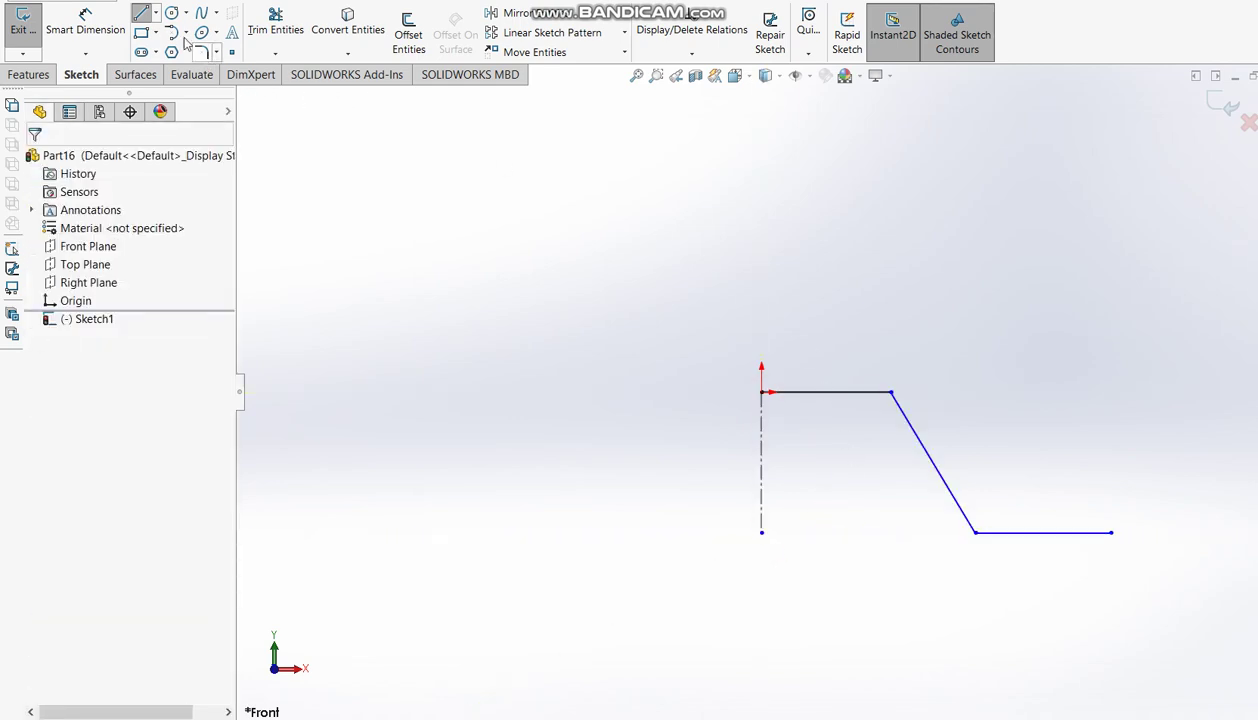
- Dimension the top line's end from the centreline as 35
left_click(90, 31)
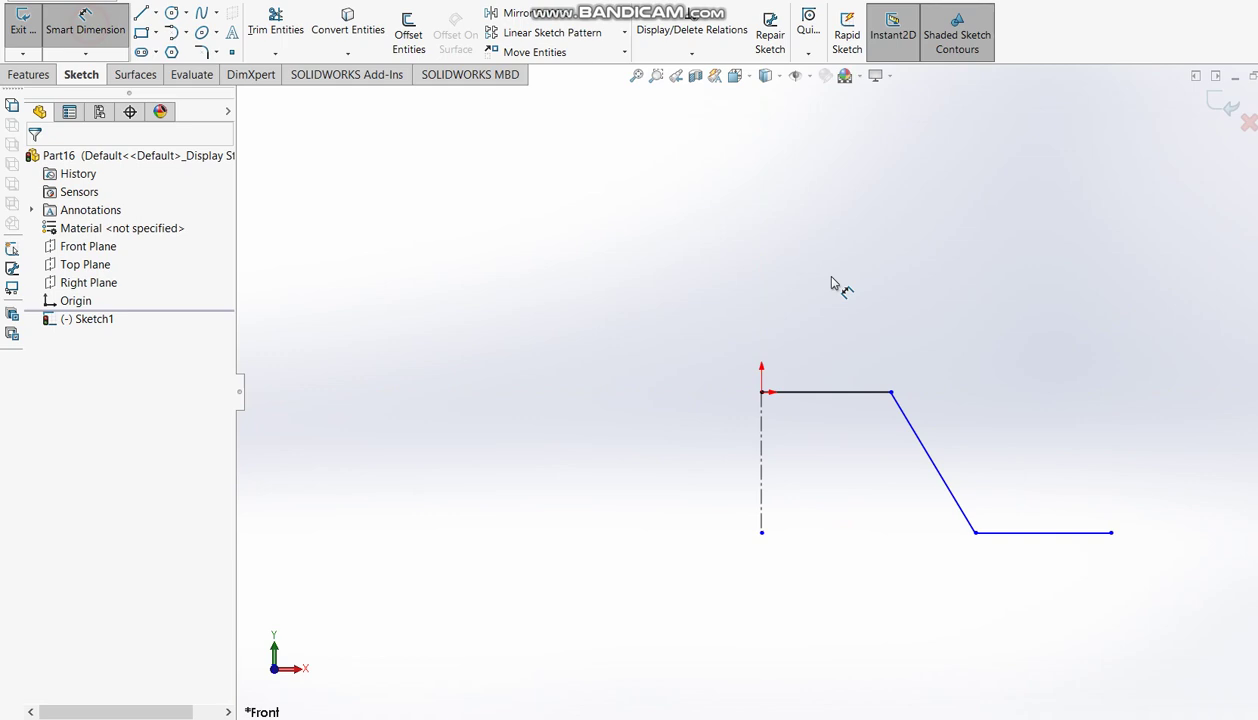
left_click(890, 392)
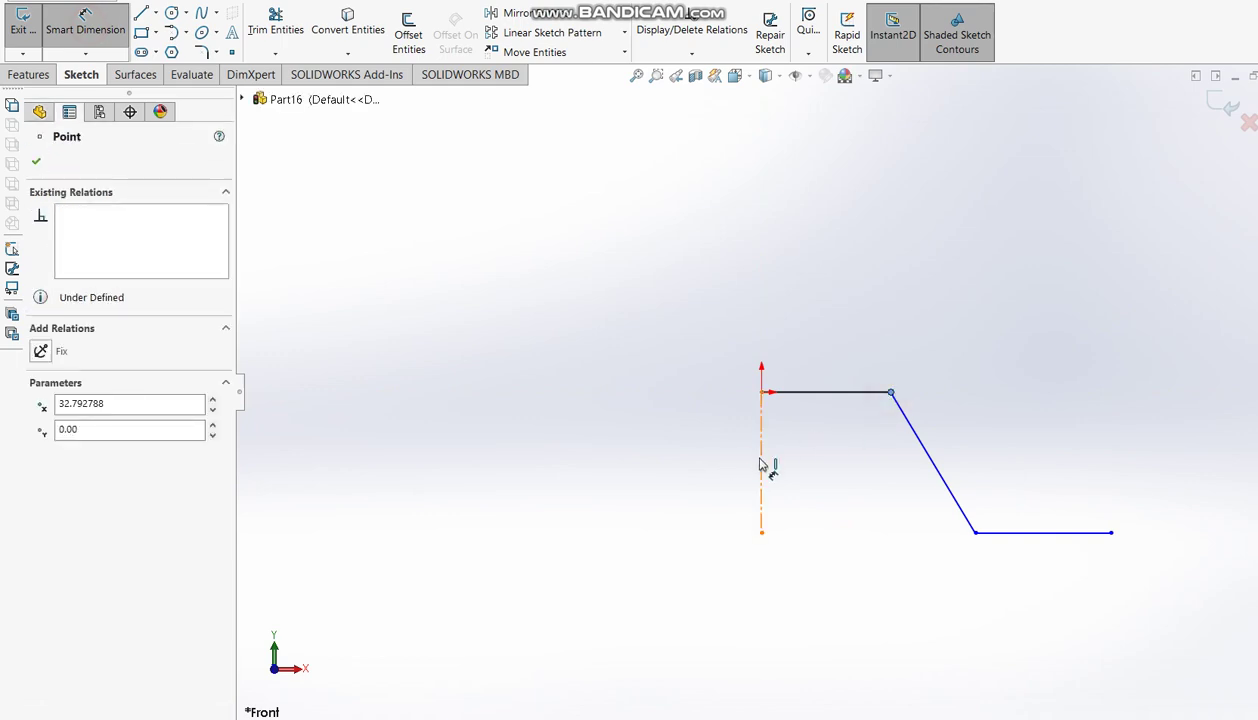
left_click(762, 356)
left_click(761, 315)
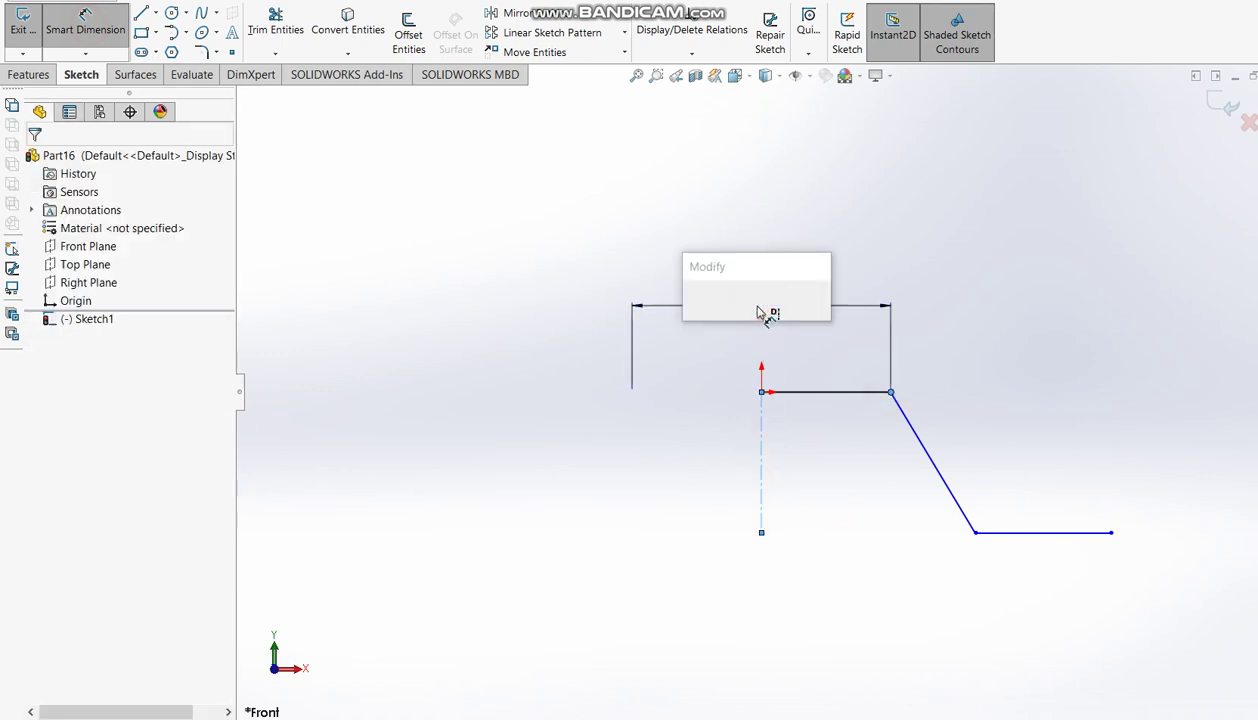
type("35")
key("Return")
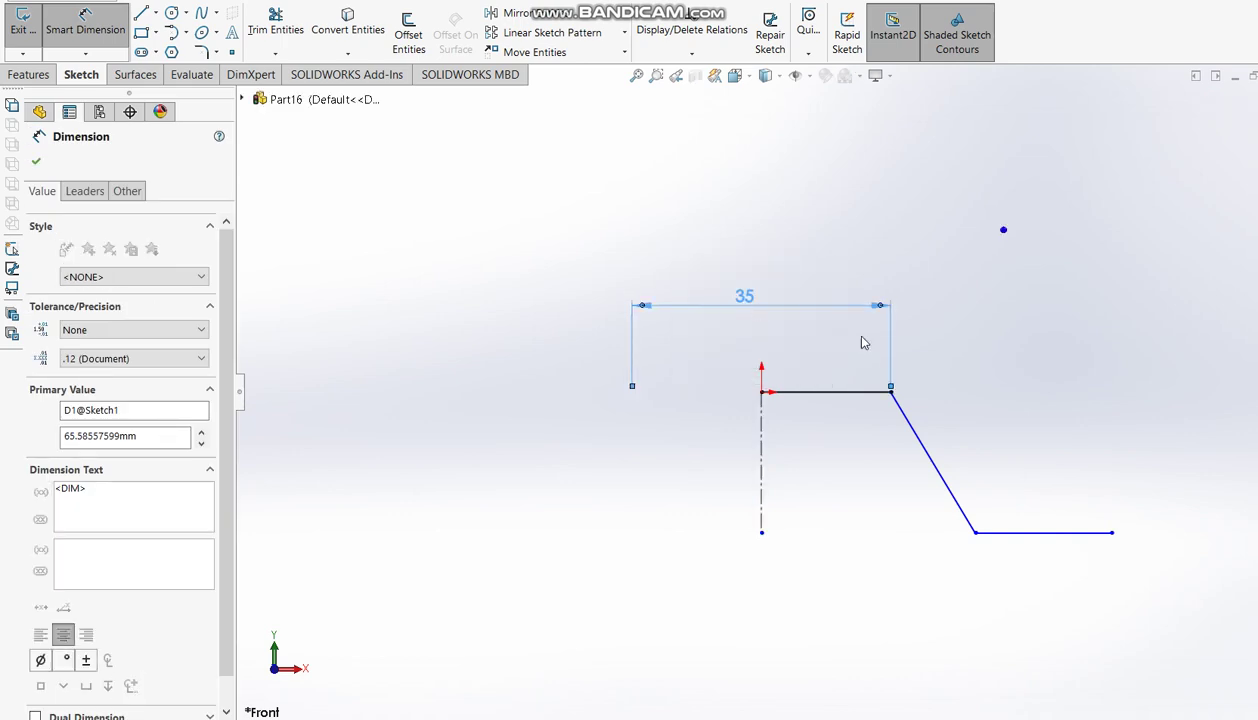
key("Escape")
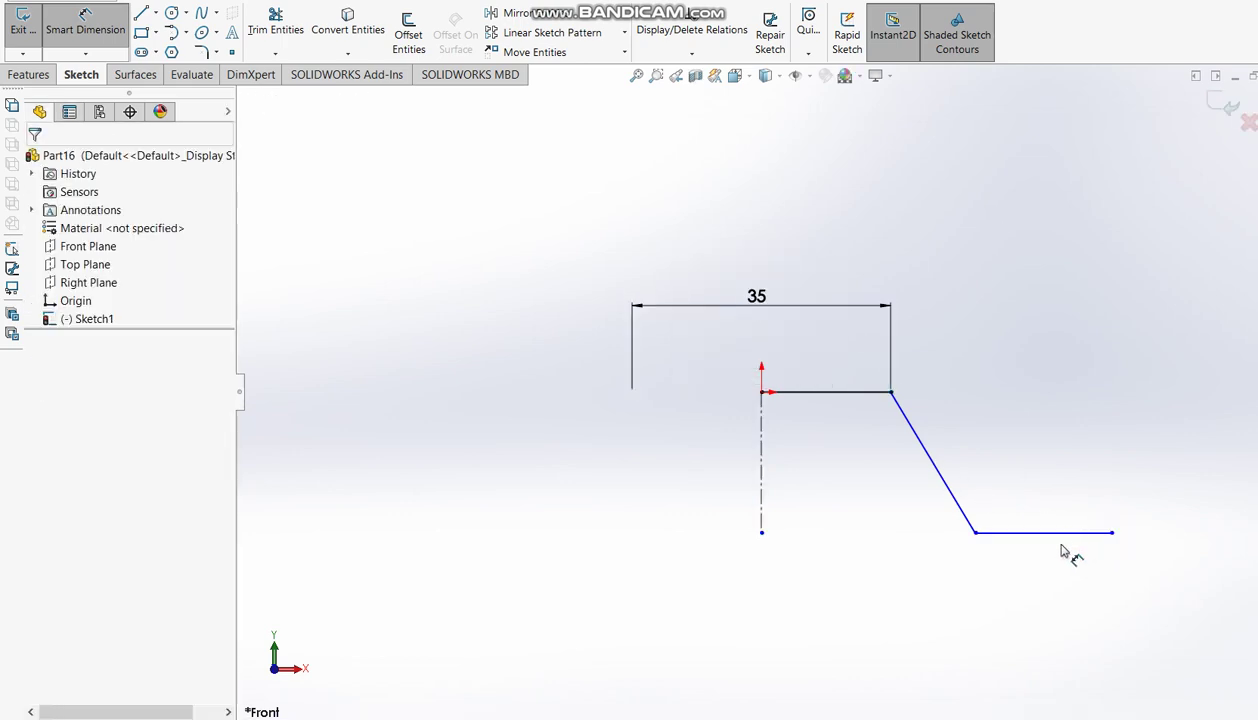
- Dimension the overall width from the centreline to the flange end as 160
left_click(1112, 532)
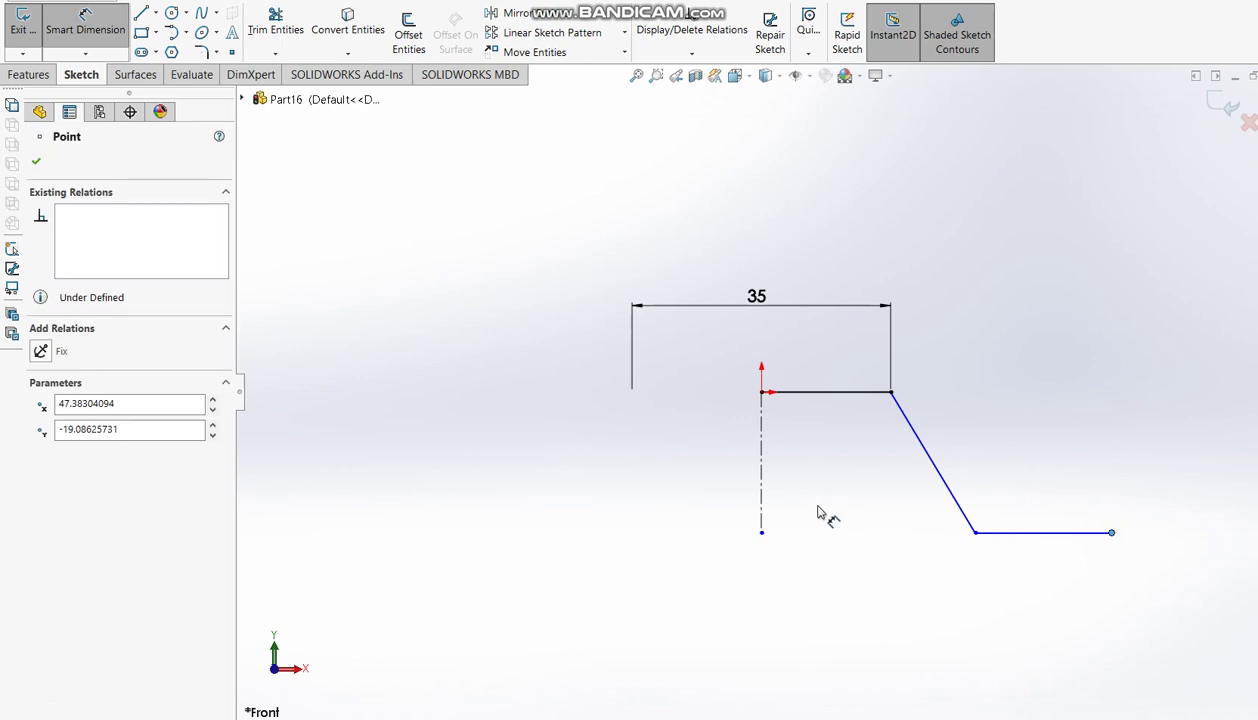
left_click(762, 495)
left_click(738, 610)
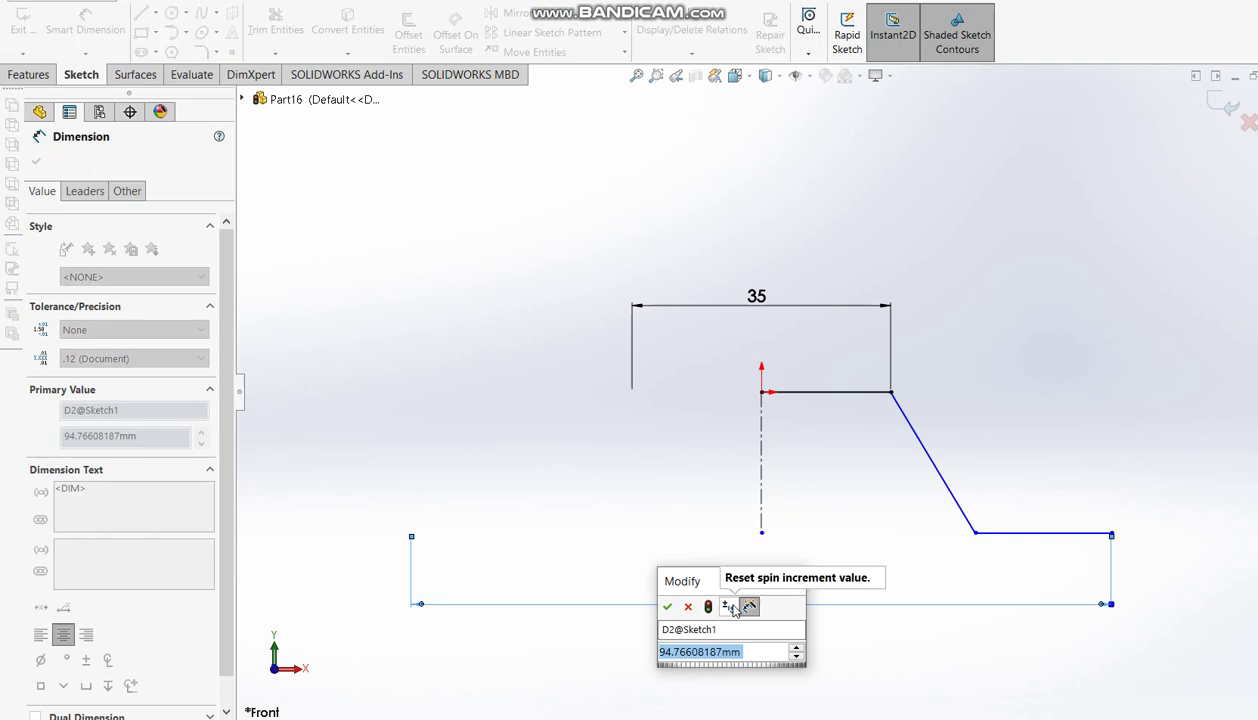
type("160")
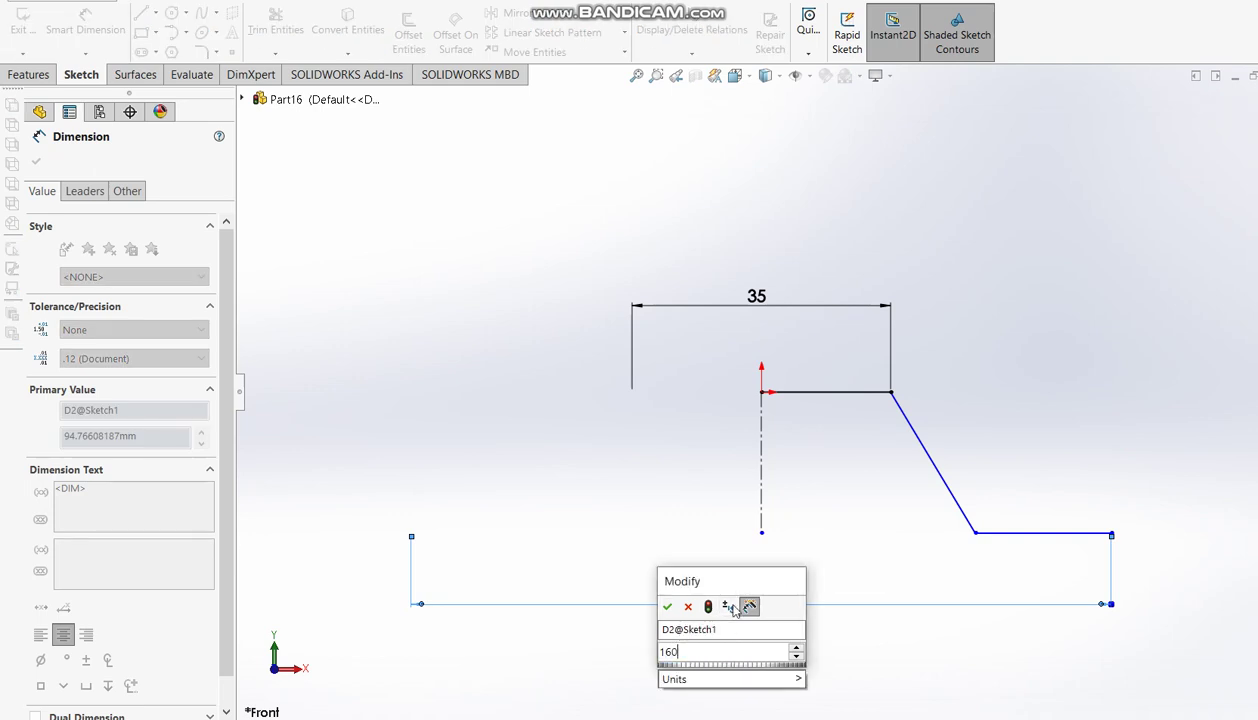
key("Escape")
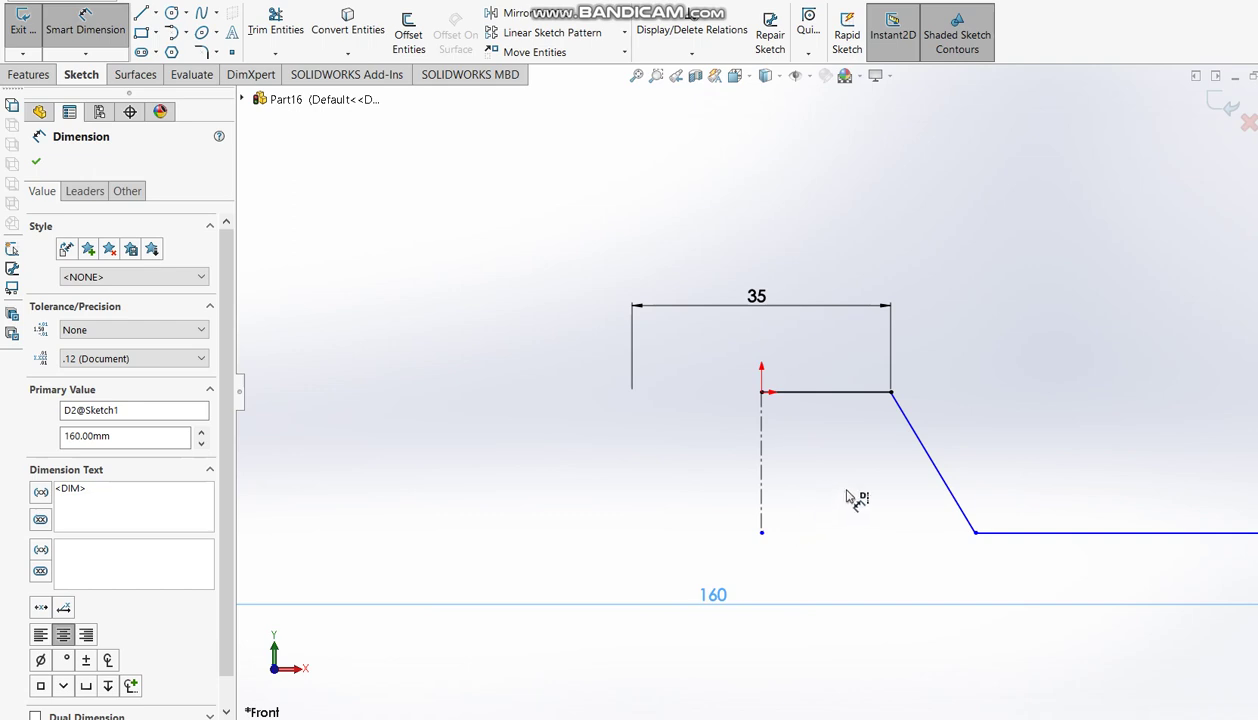
key("f")
key("z")
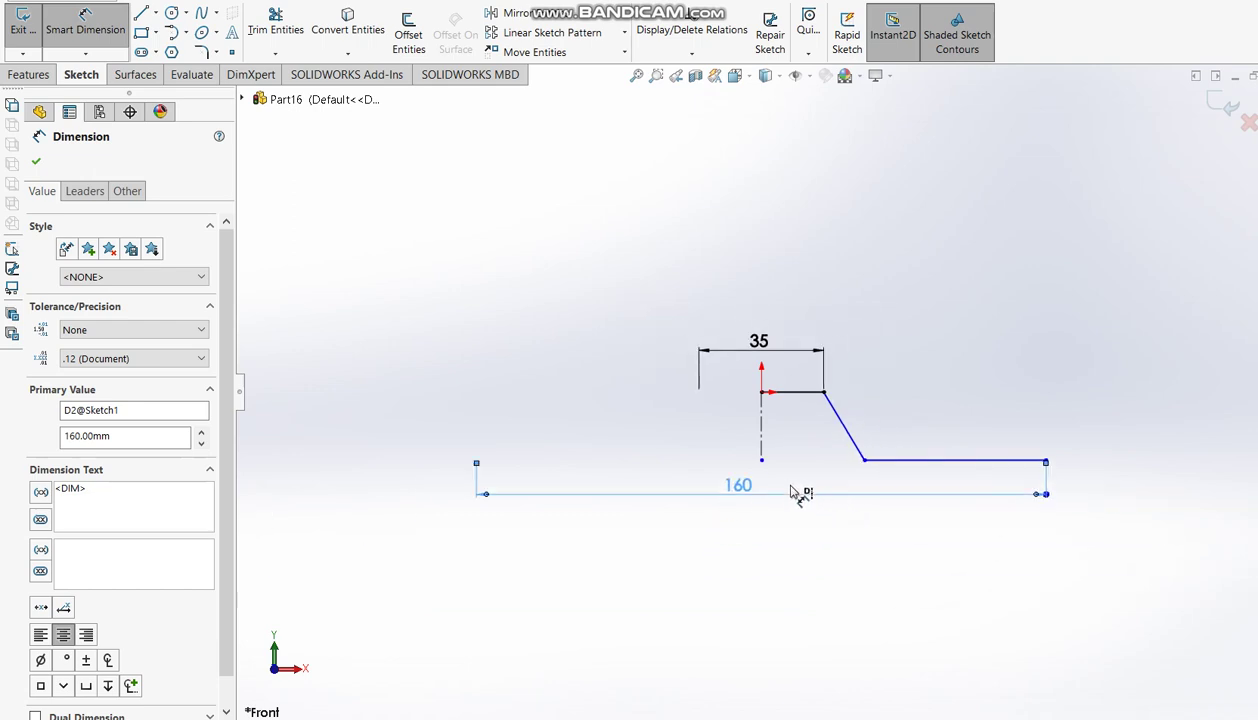
- Set the 50 height between the top line and the bottom flange
left_click(799, 391)
left_click(966, 461)
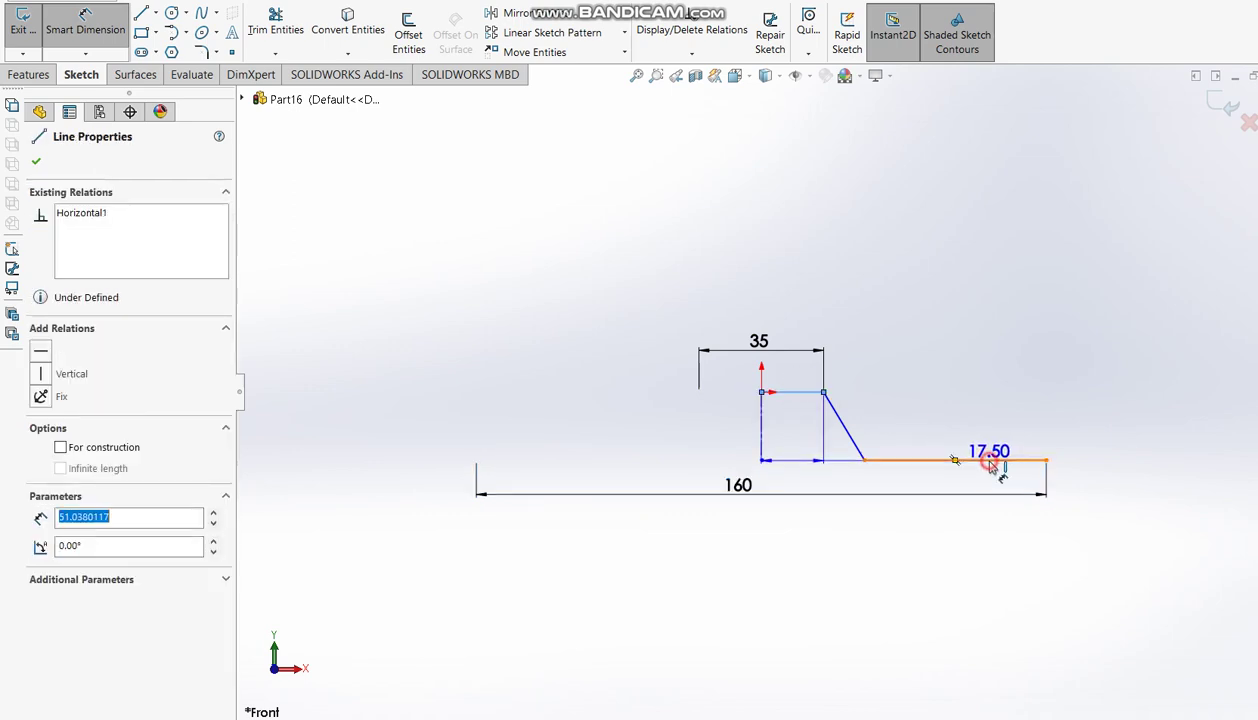
left_click(1085, 405)
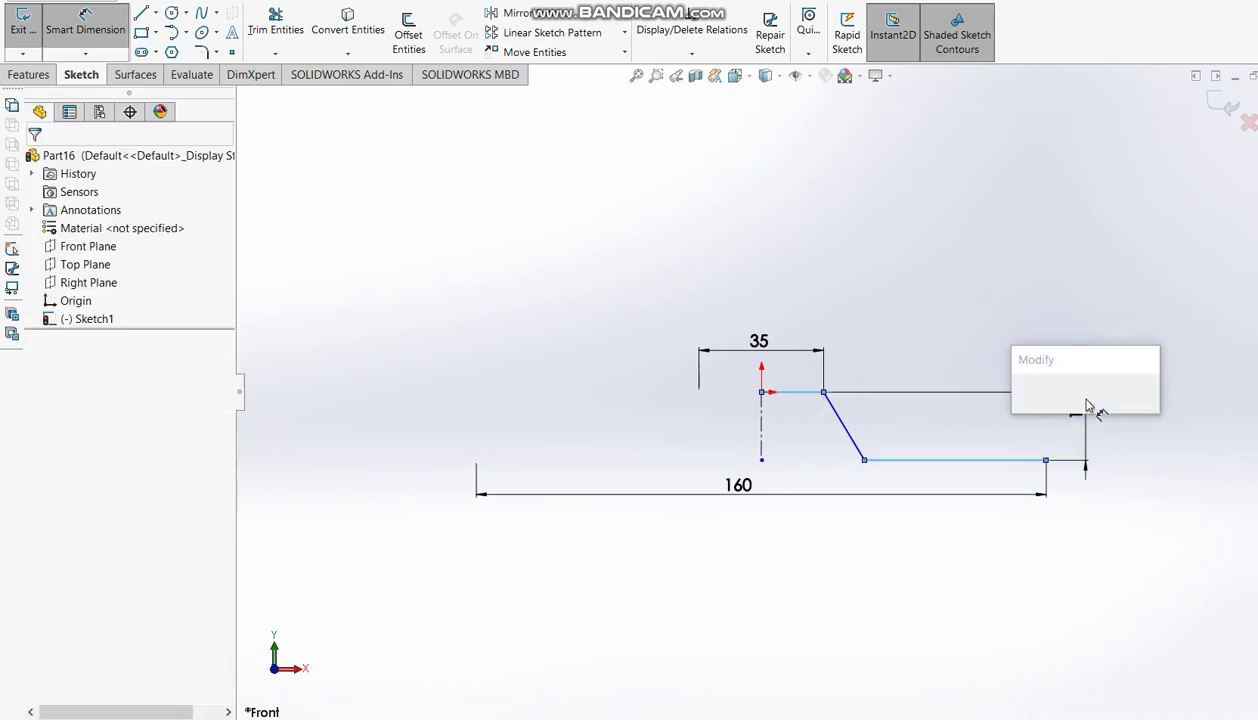
type("10")
key("Return")
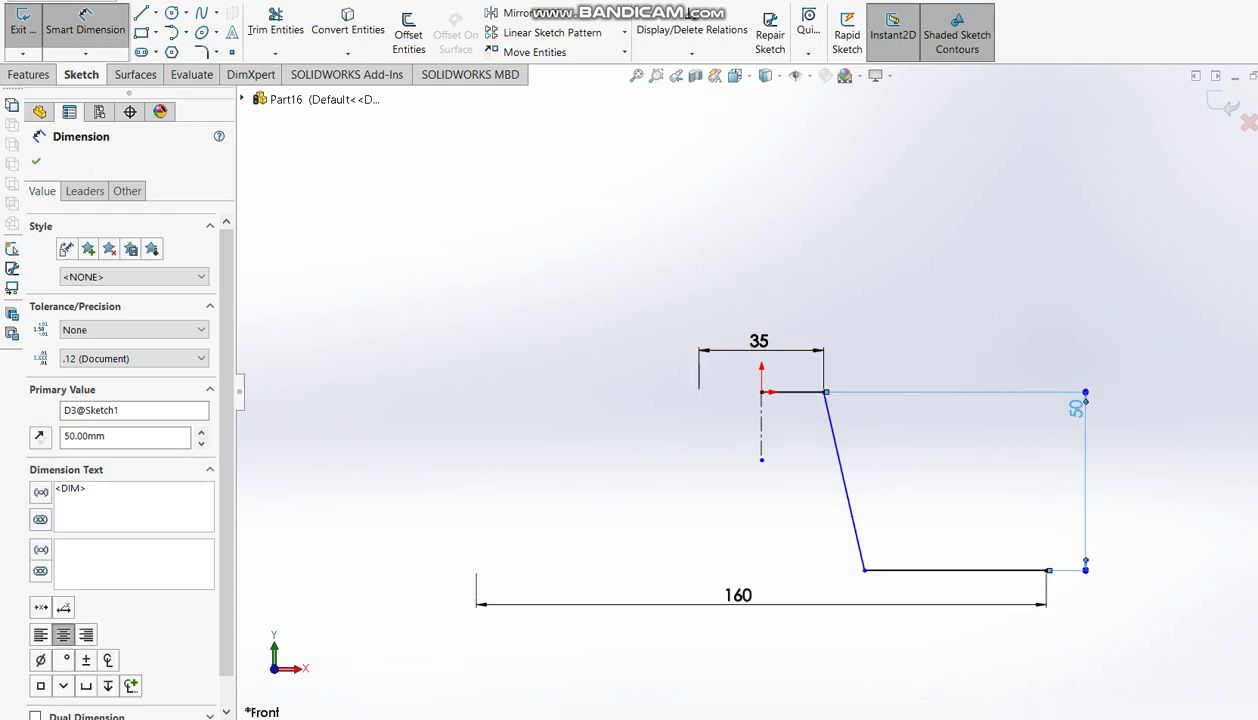
- Offset the profile 10 mm for wall thickness and close the reference drawing
left_click(408, 30)
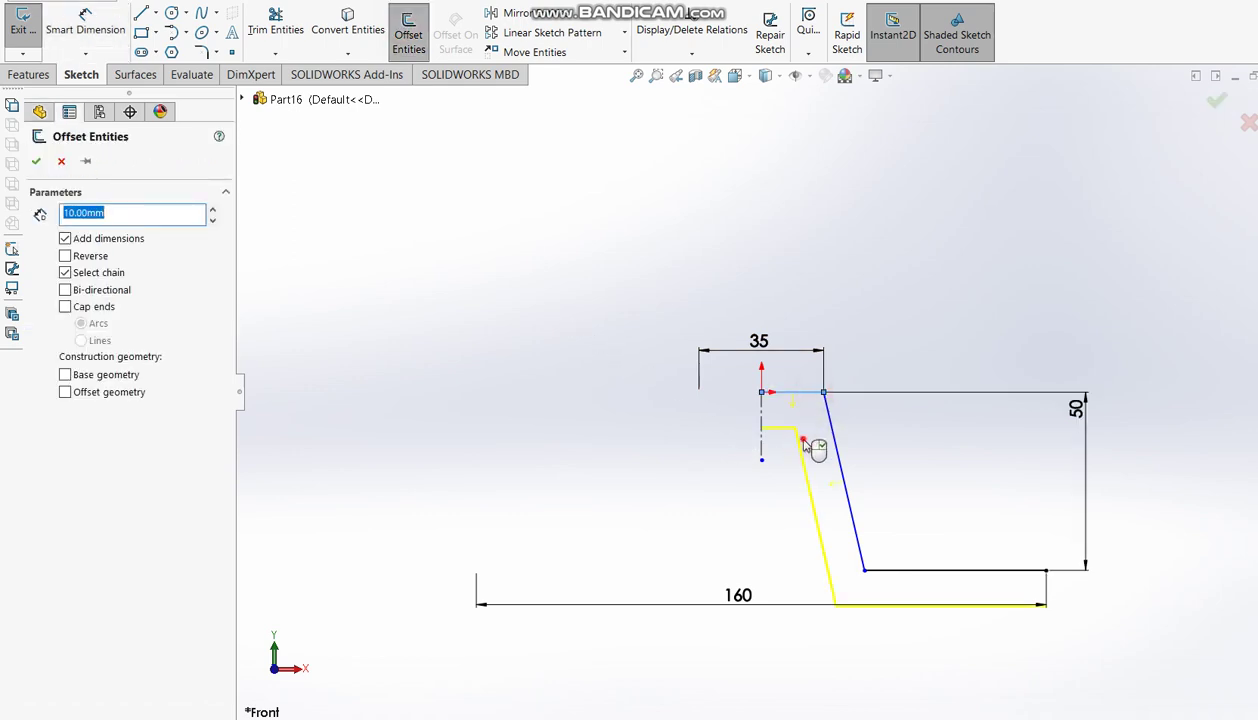
left_click(810, 442)
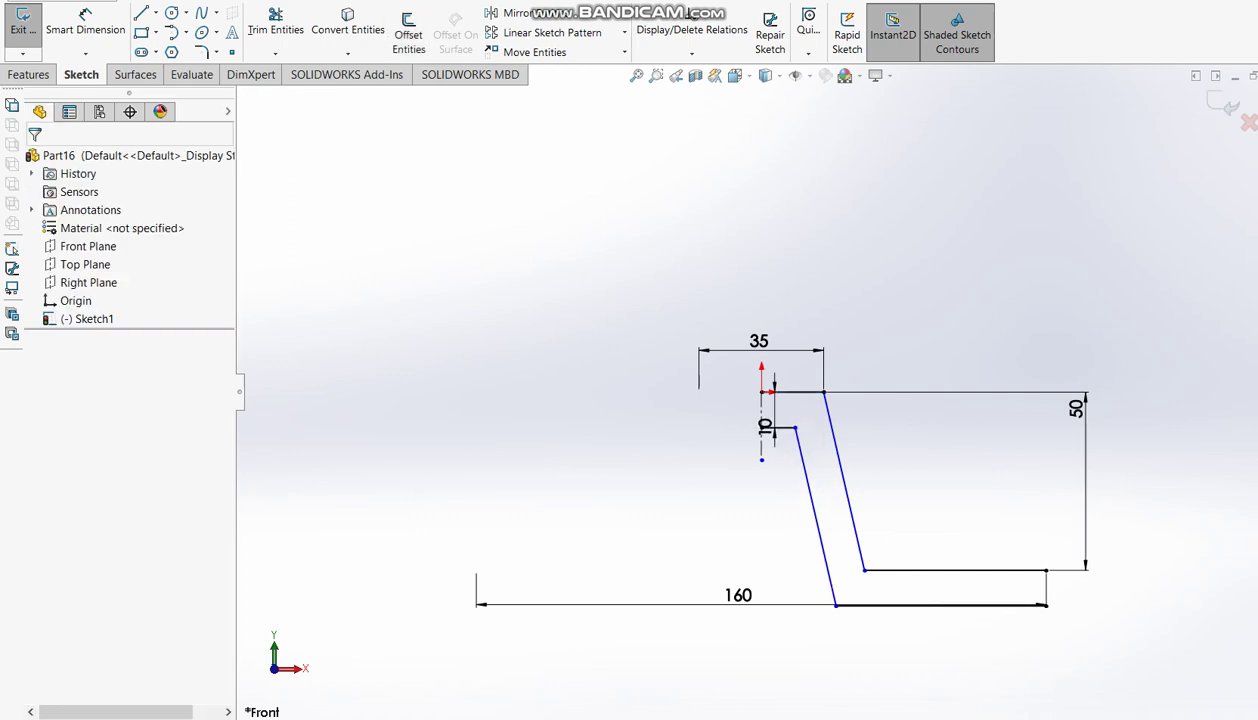
key("alt+Tab")
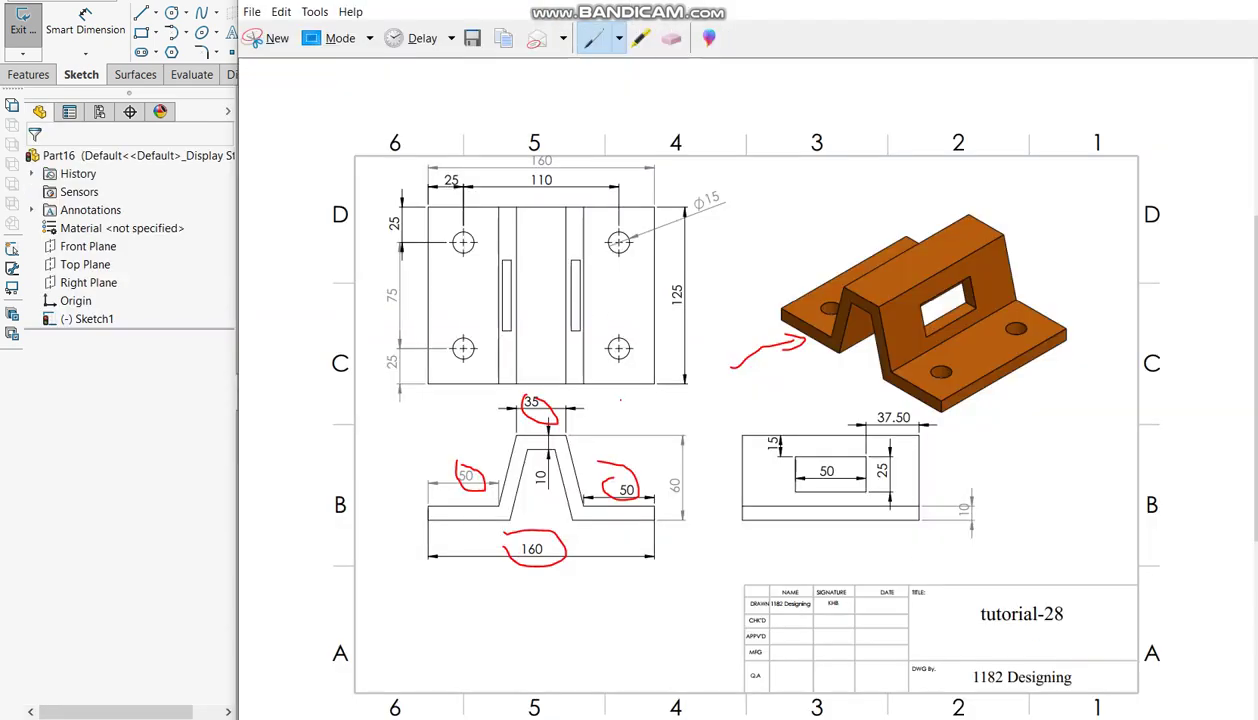
left_click(231, 580)
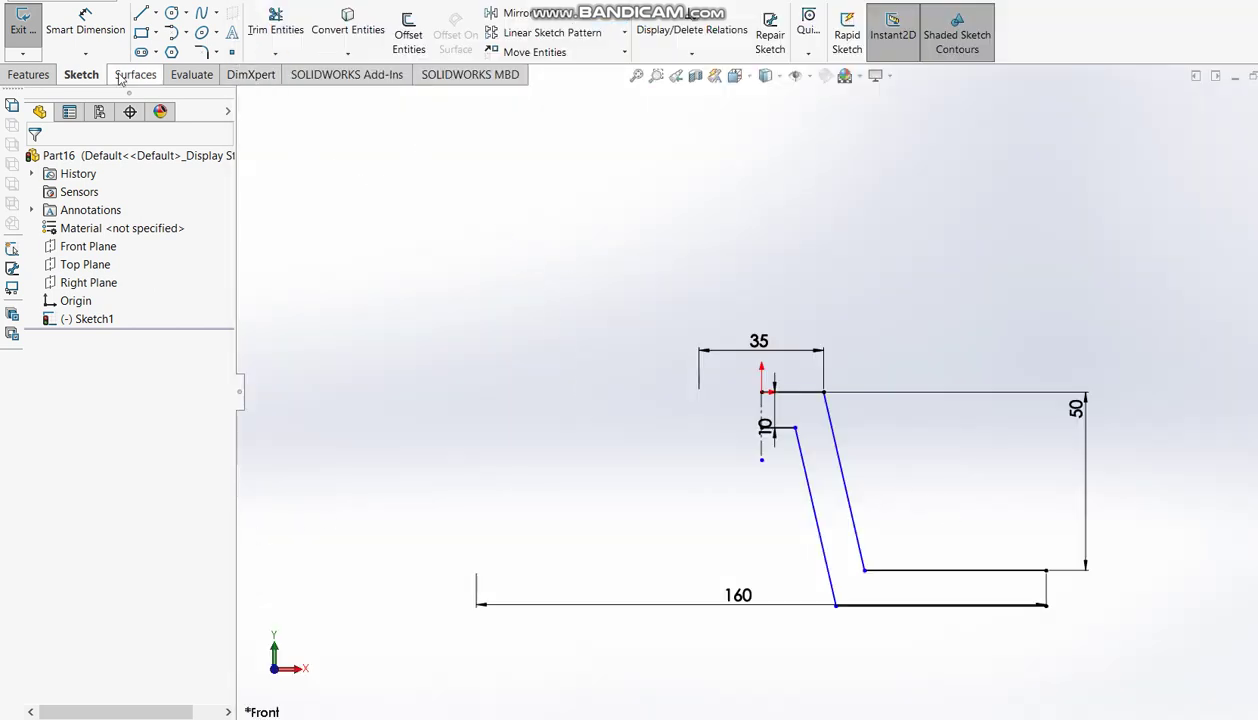
- Draw a 10 mm vertical line closing the right flange end
left_click(141, 12)
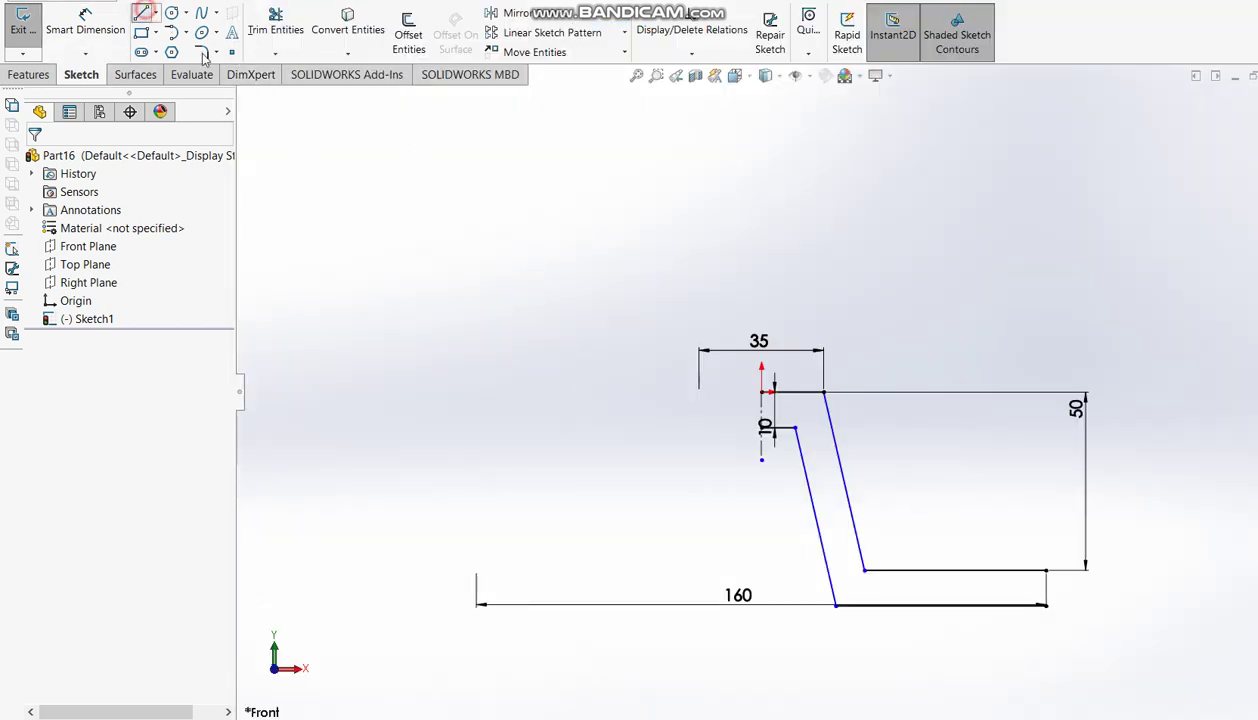
left_click(1046, 571)
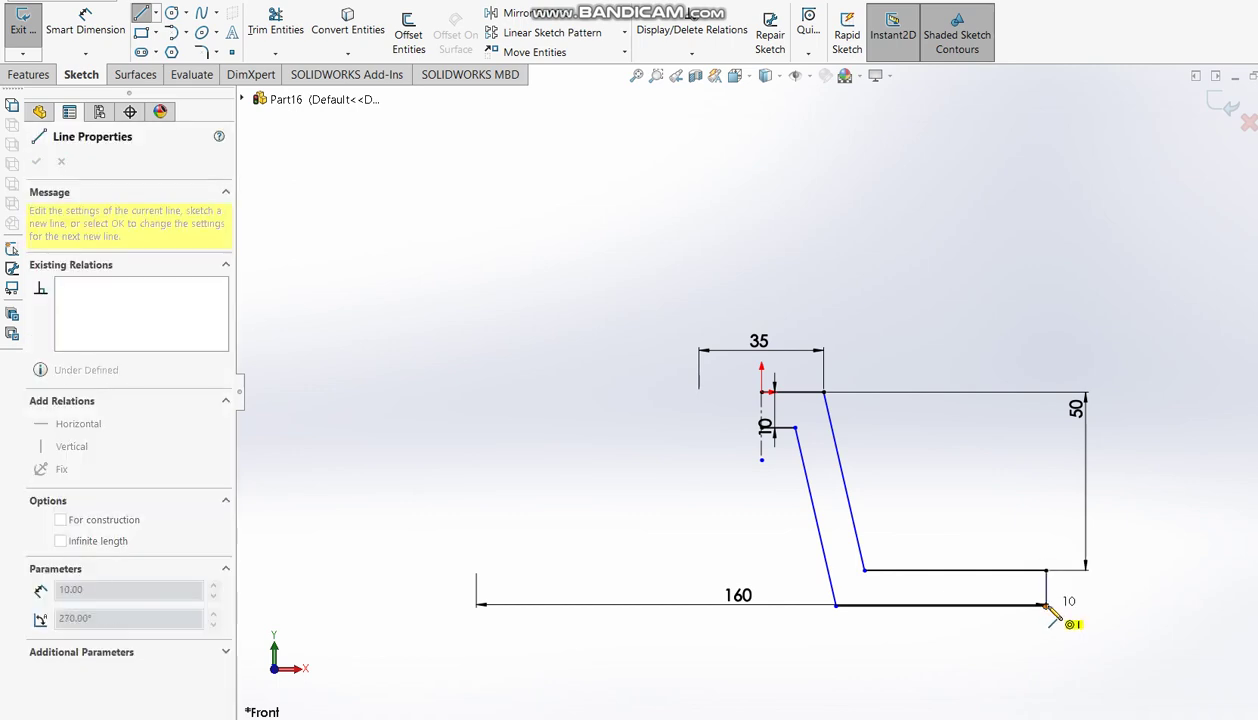
left_click(1045, 604)
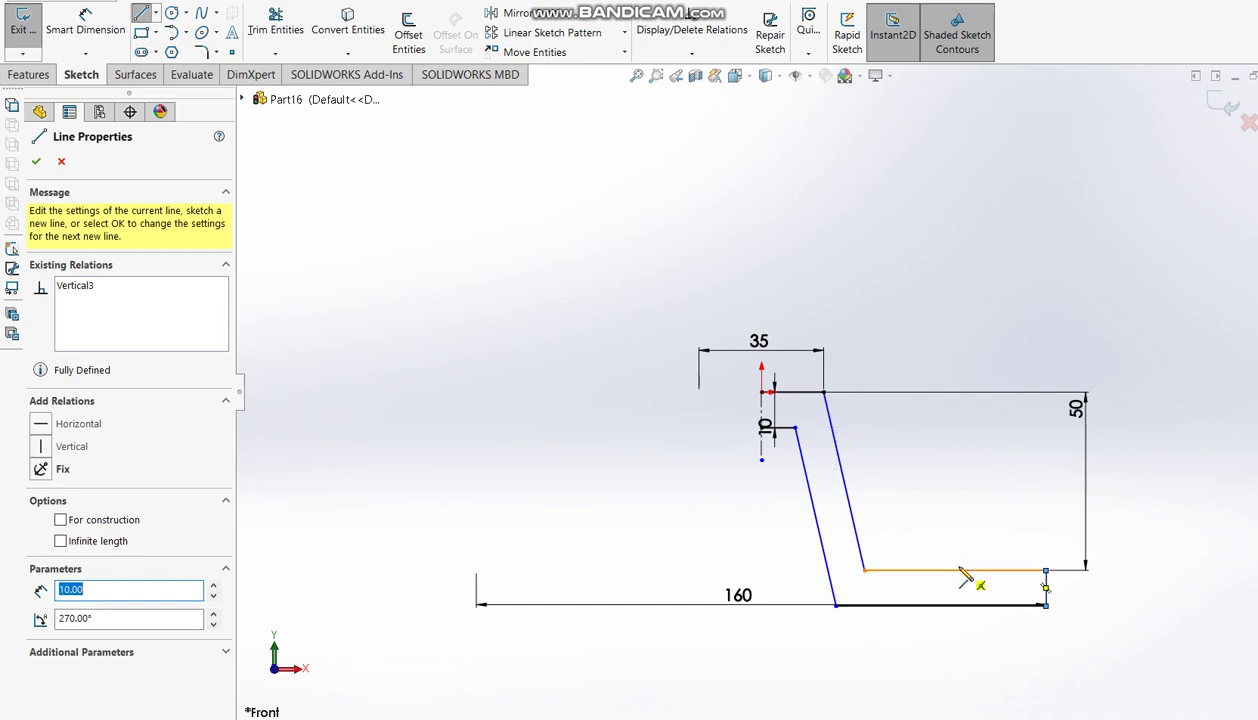
- Dimension the upper flange edge to 50 mm
left_click(85, 20)
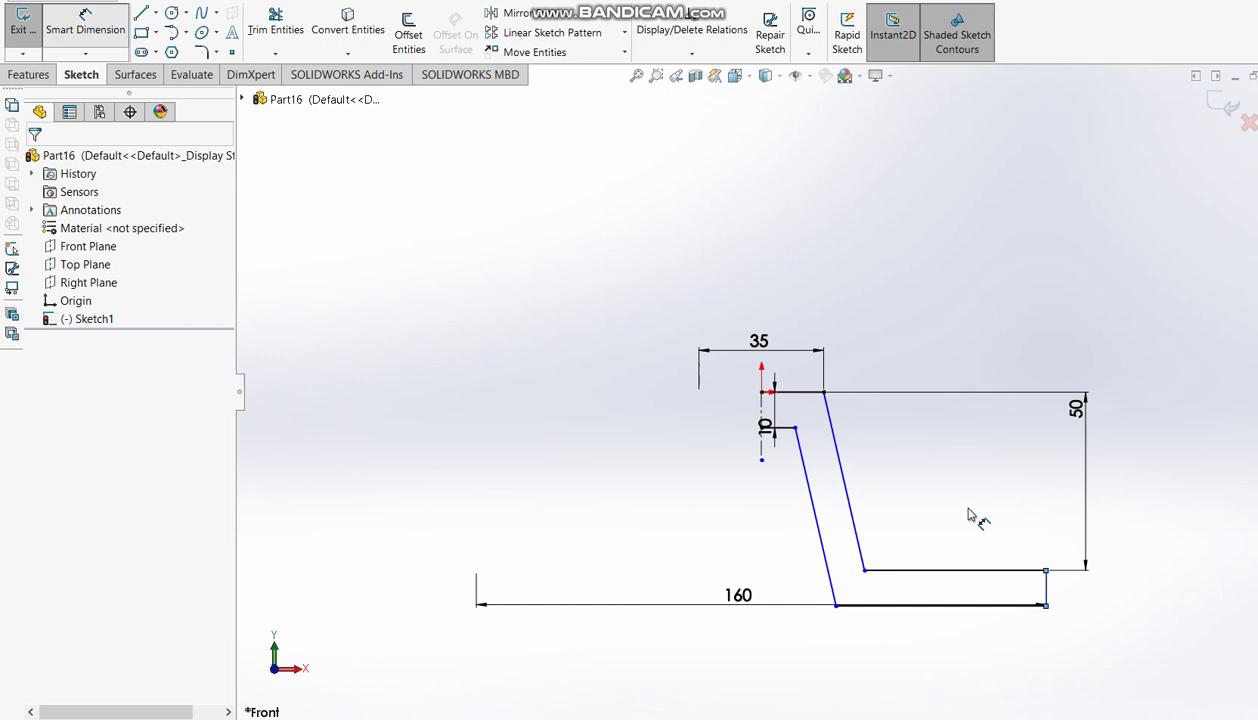
left_click(966, 569)
left_click(955, 528)
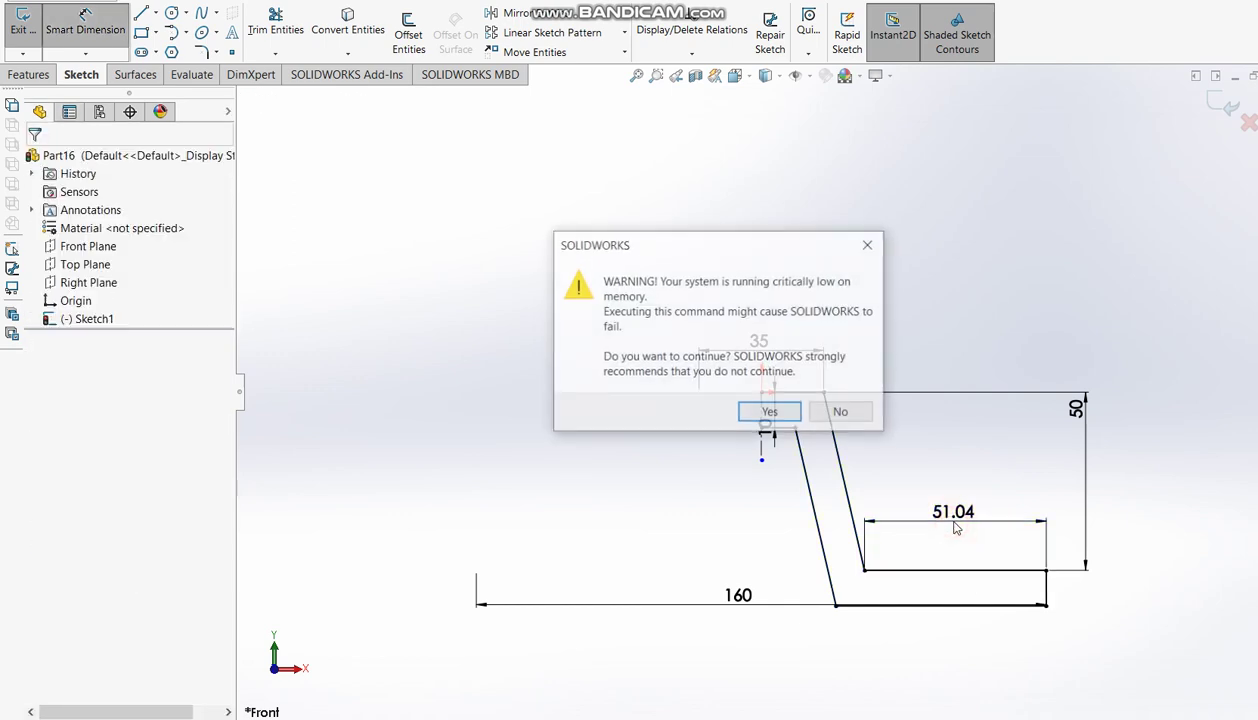
key("Return")
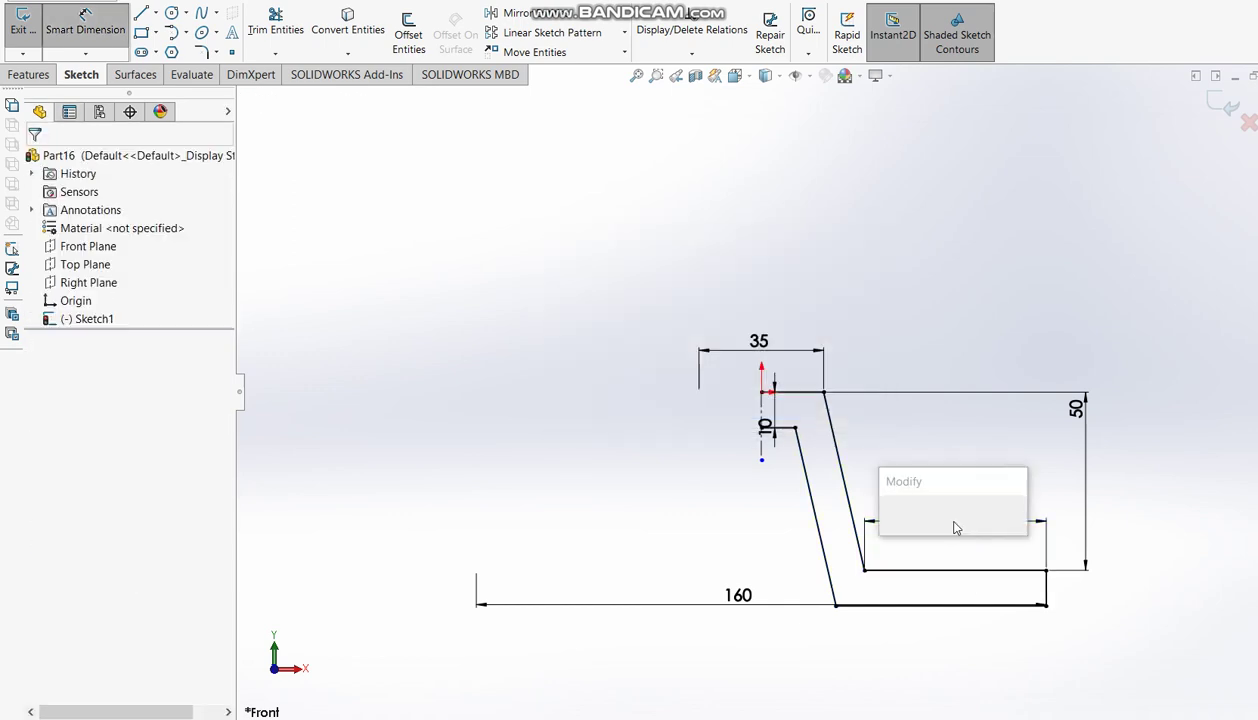
type("50")
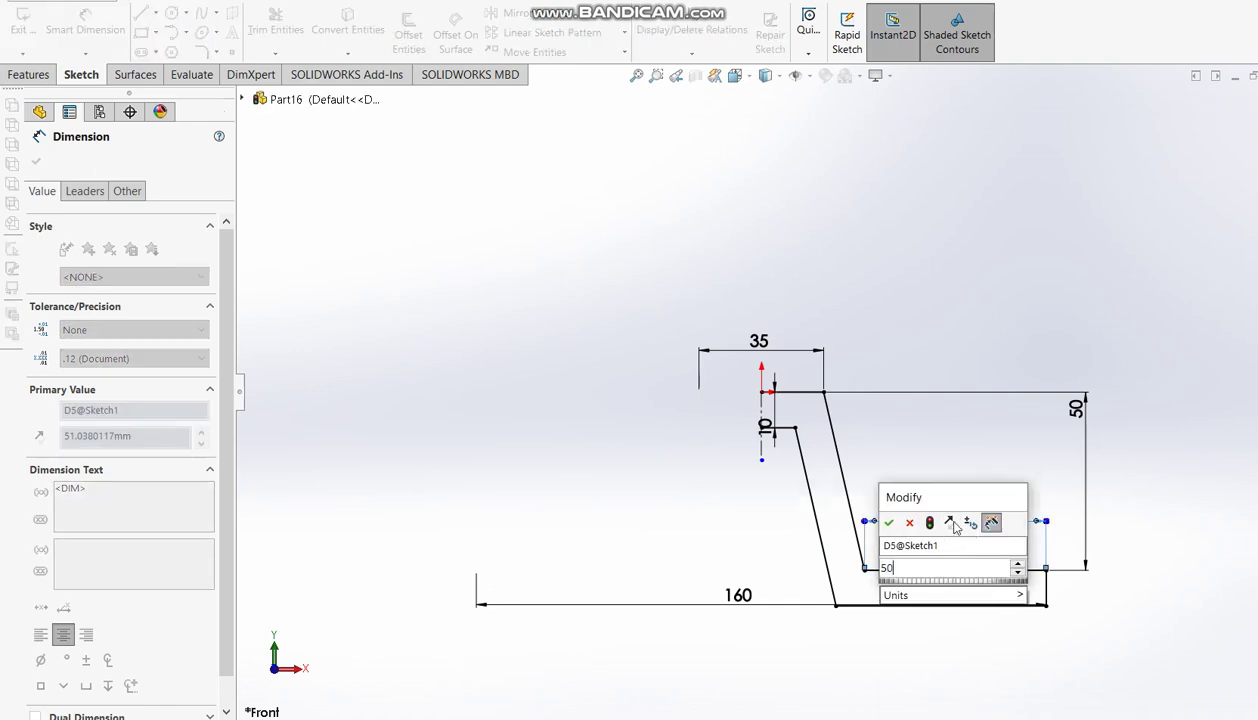
key("Return")
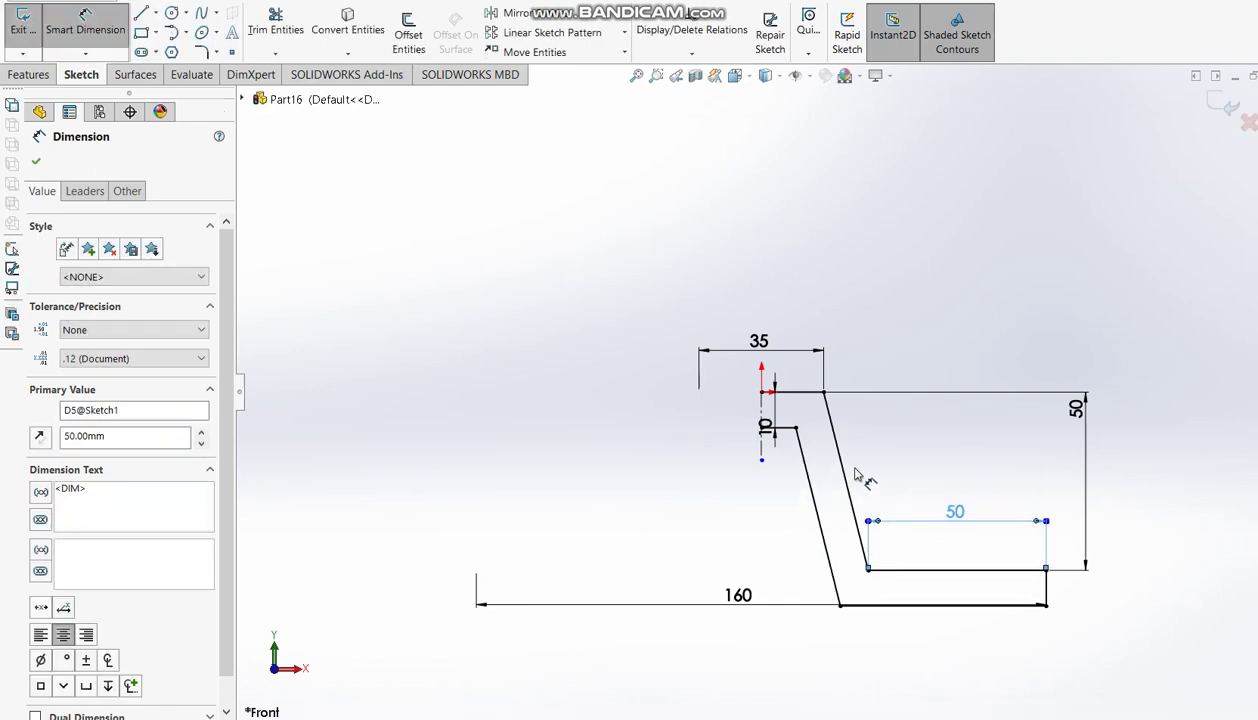
- Mirror the half profile about the centreline into the full hat outline and exit the sketch
left_click(1122, 660)
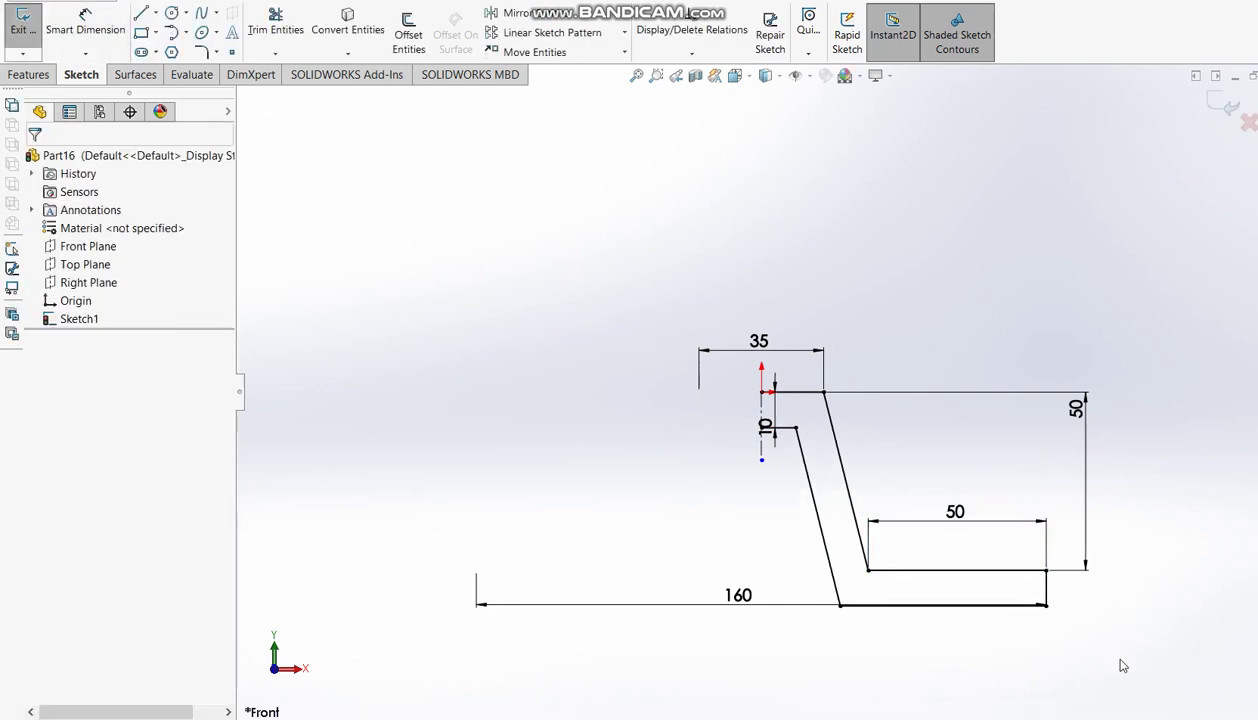
mouse_move(1120, 660)
left_mouse_down()
mouse_move(683, 395)
mouse_move(664, 366)
left_mouse_up()
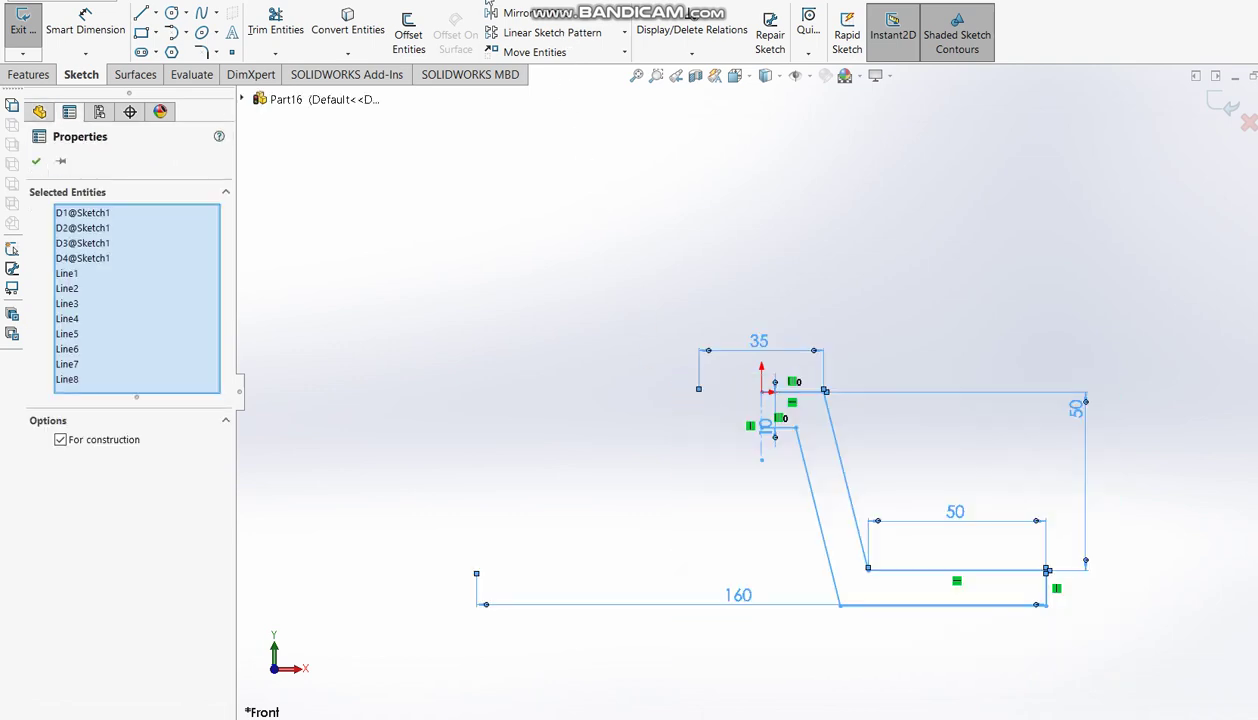
key("Escape")
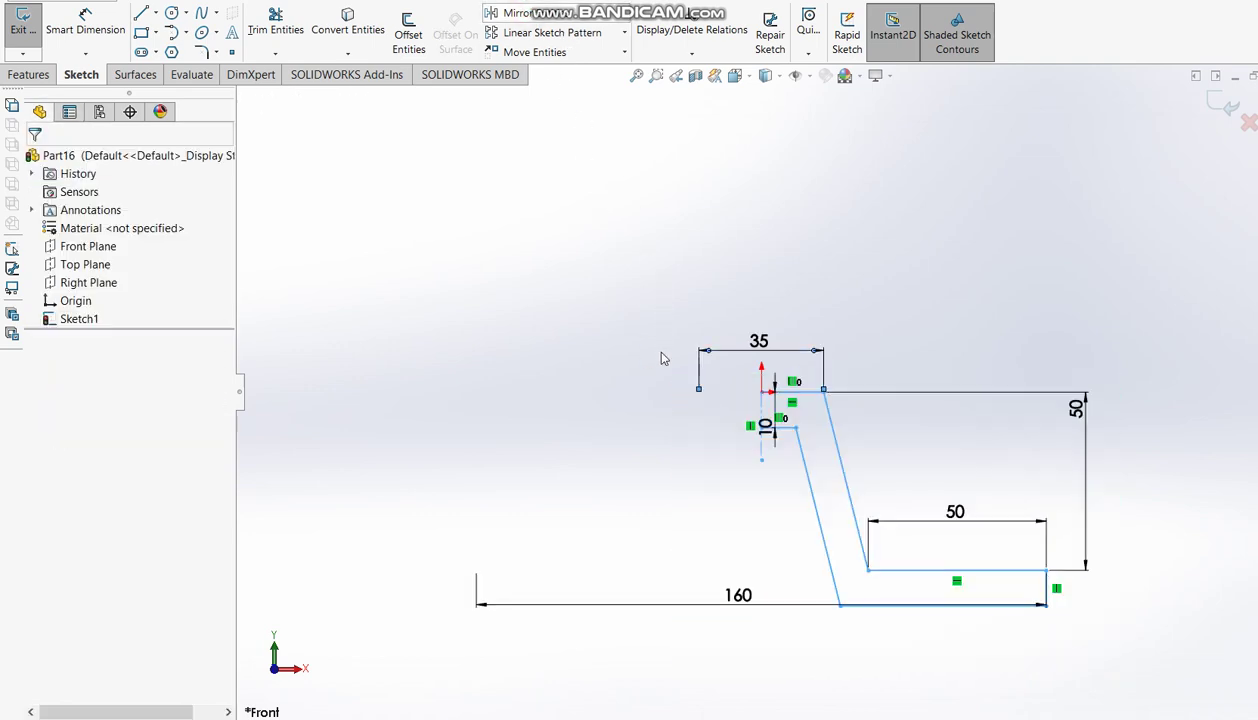
left_click(1226, 112)
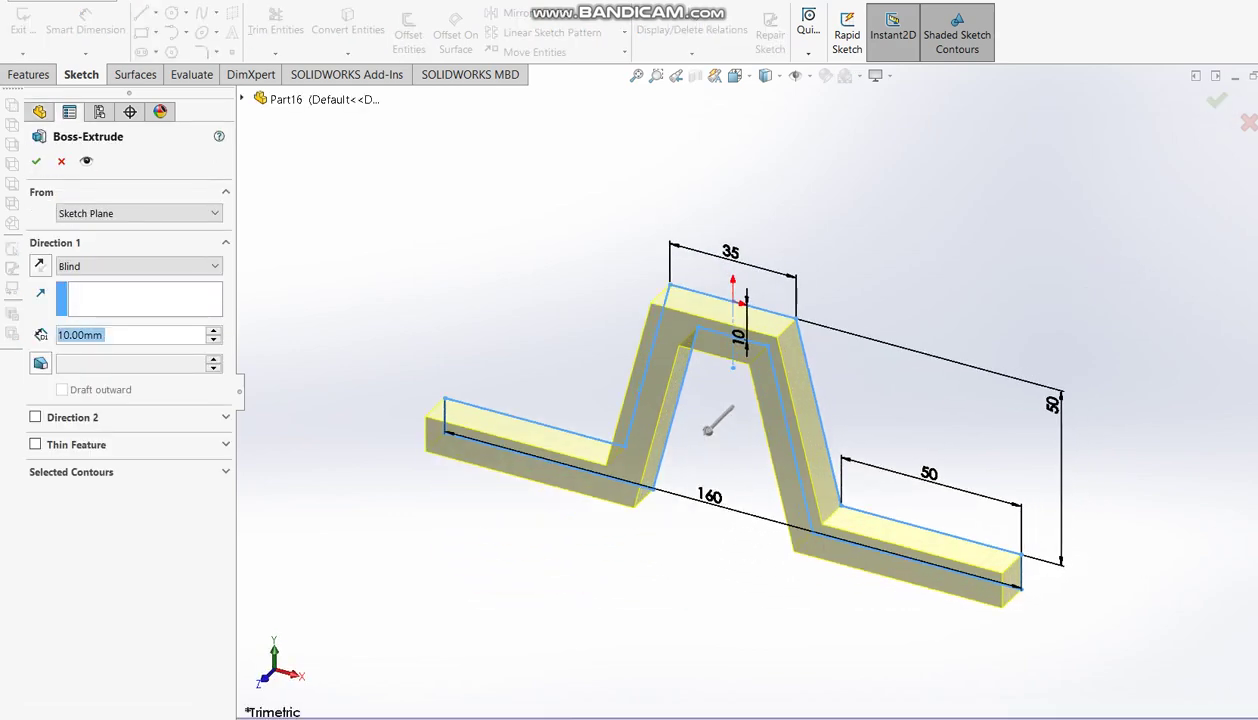
- Extrude the profile 125 mm with a Mid Plane end condition
key("alt+Tab")
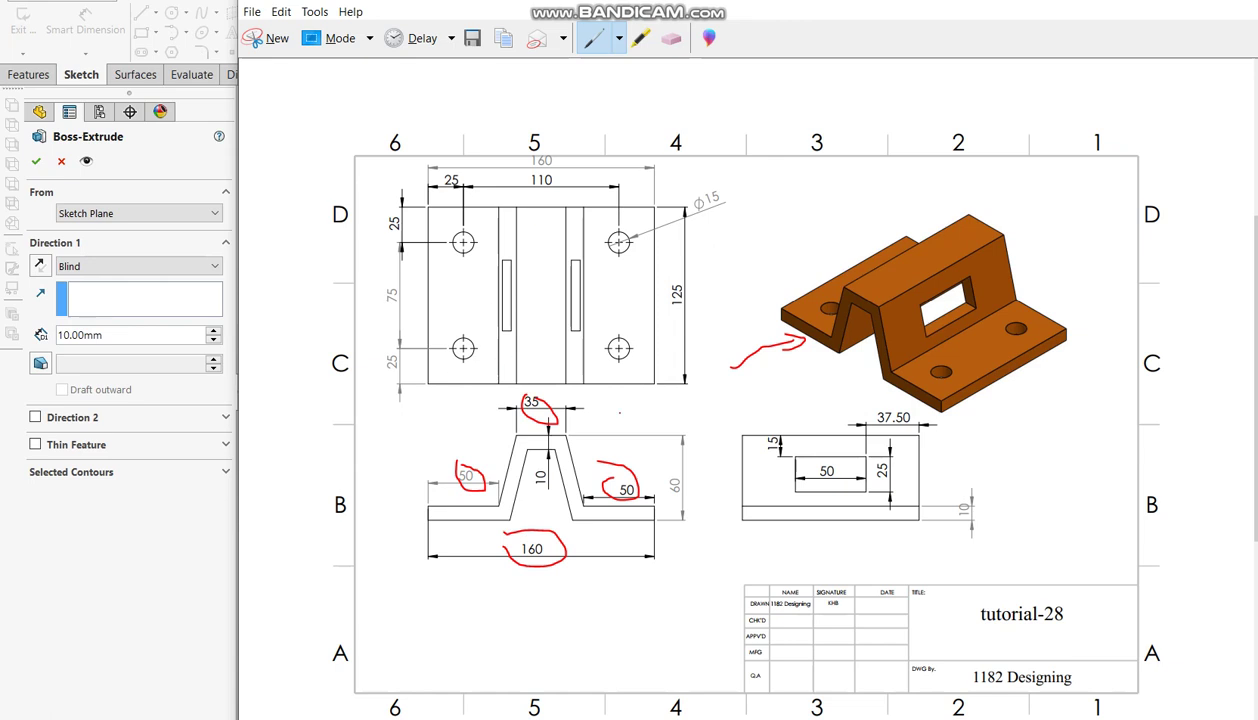
left_click_drag(678, 262, 659, 307)
left_click(88, 533)
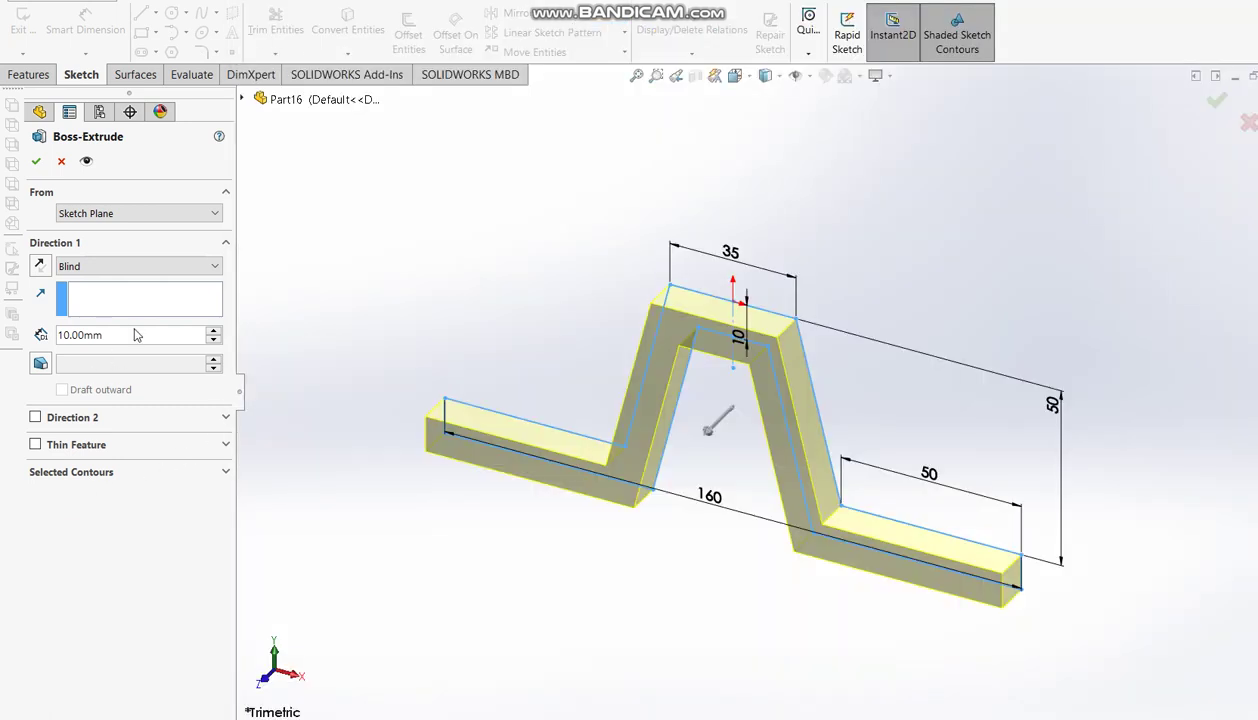
left_click(128, 330)
key("BackSpace")
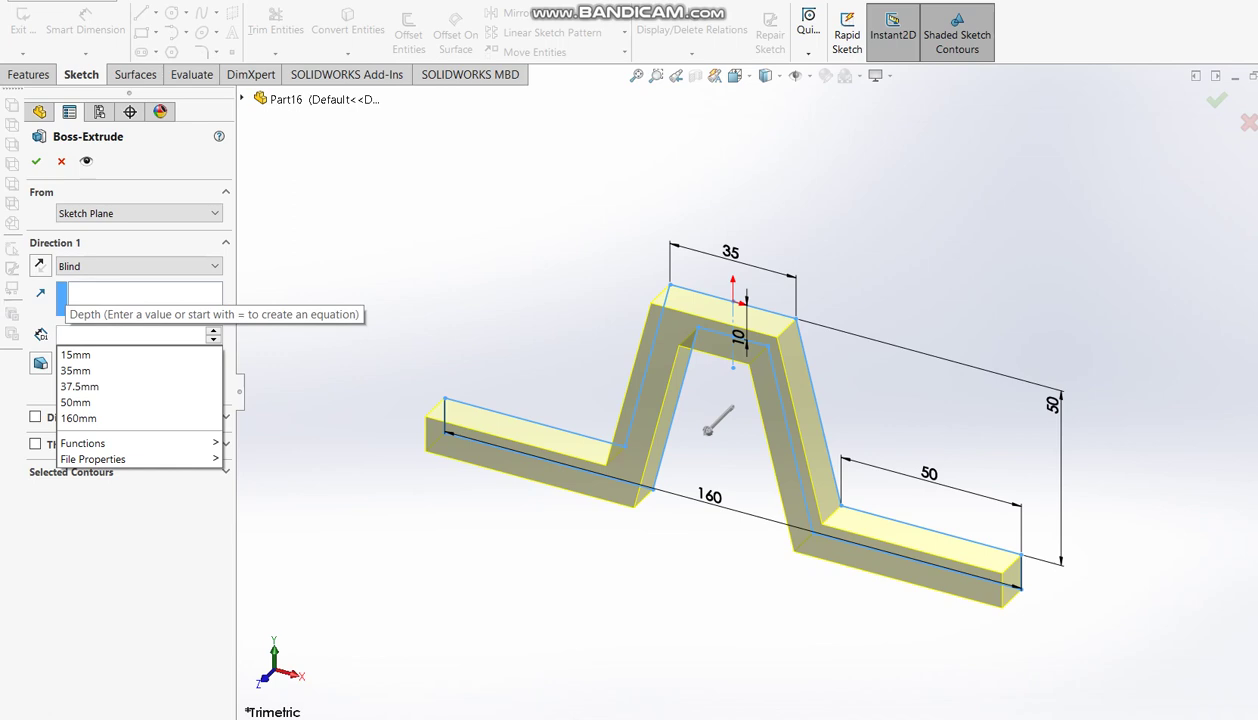
type("125")
key("Return")
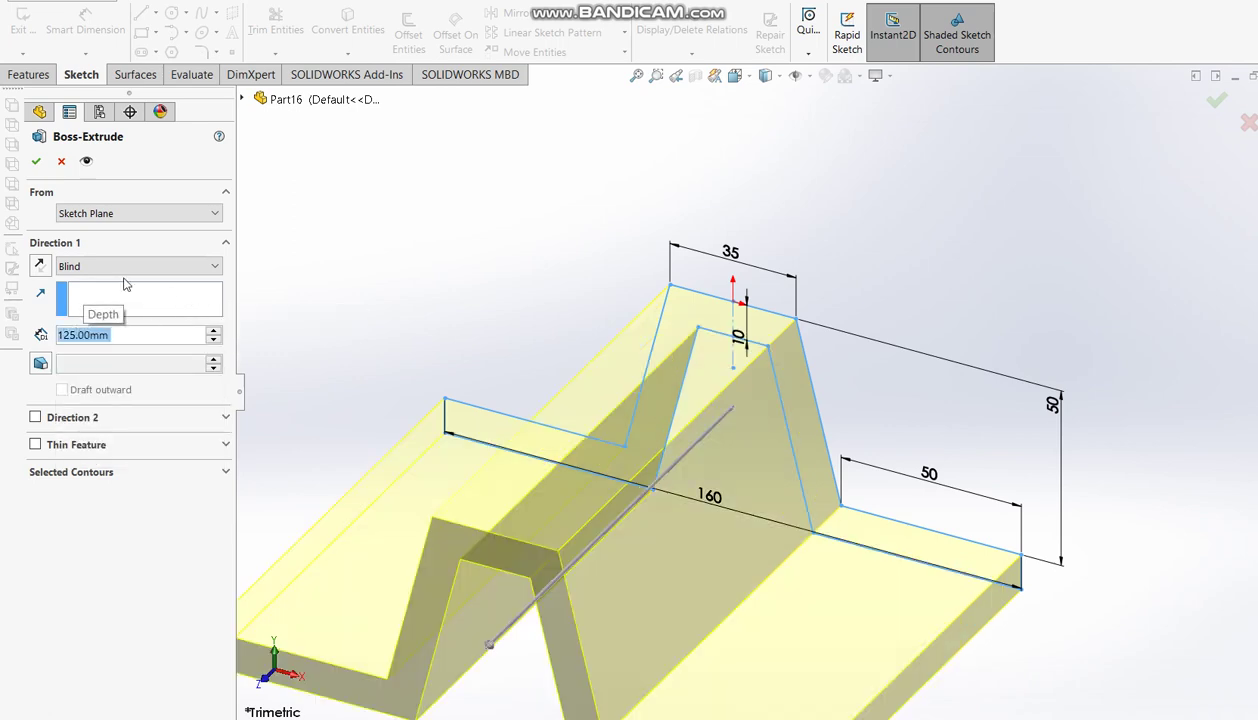
left_click(127, 264)
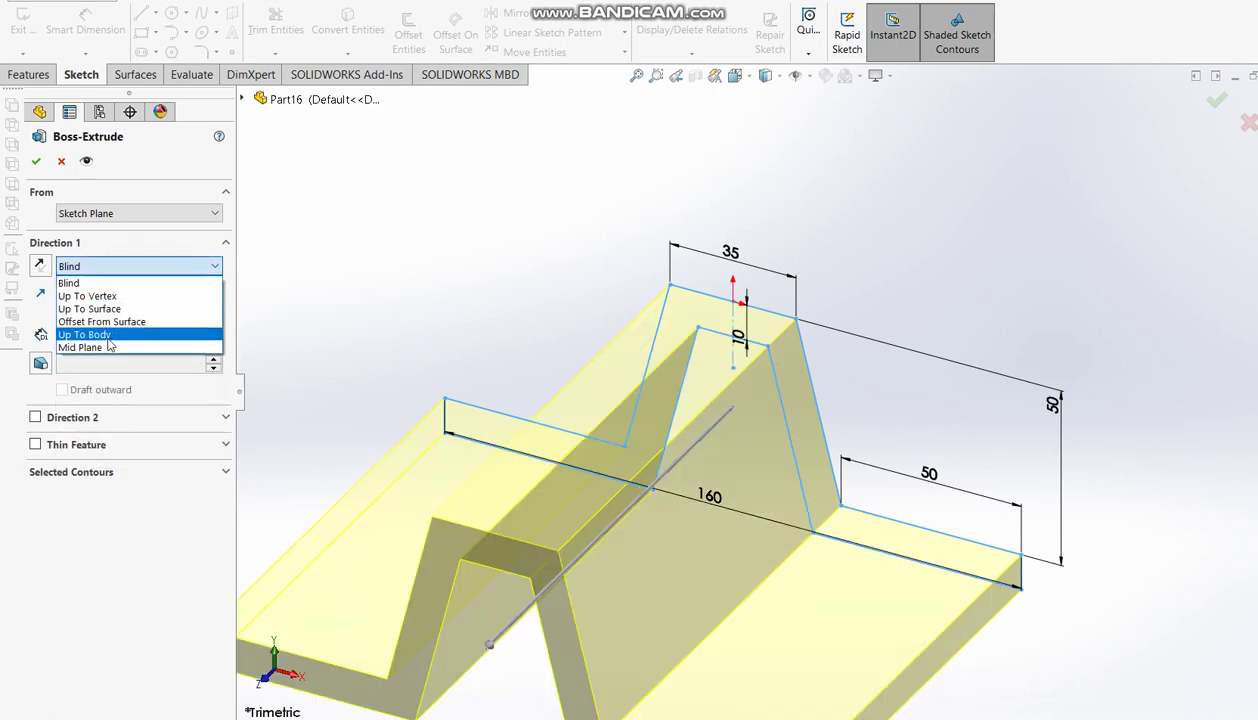
left_click(110, 347)
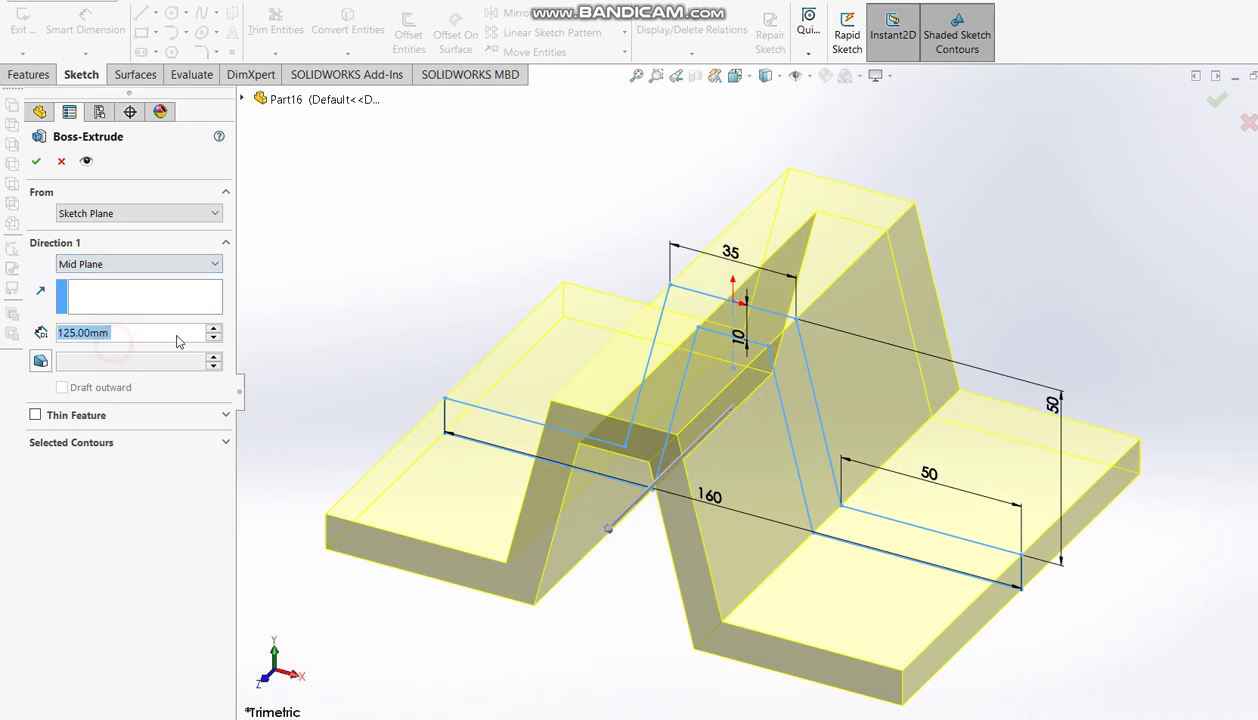
left_click(1217, 106)
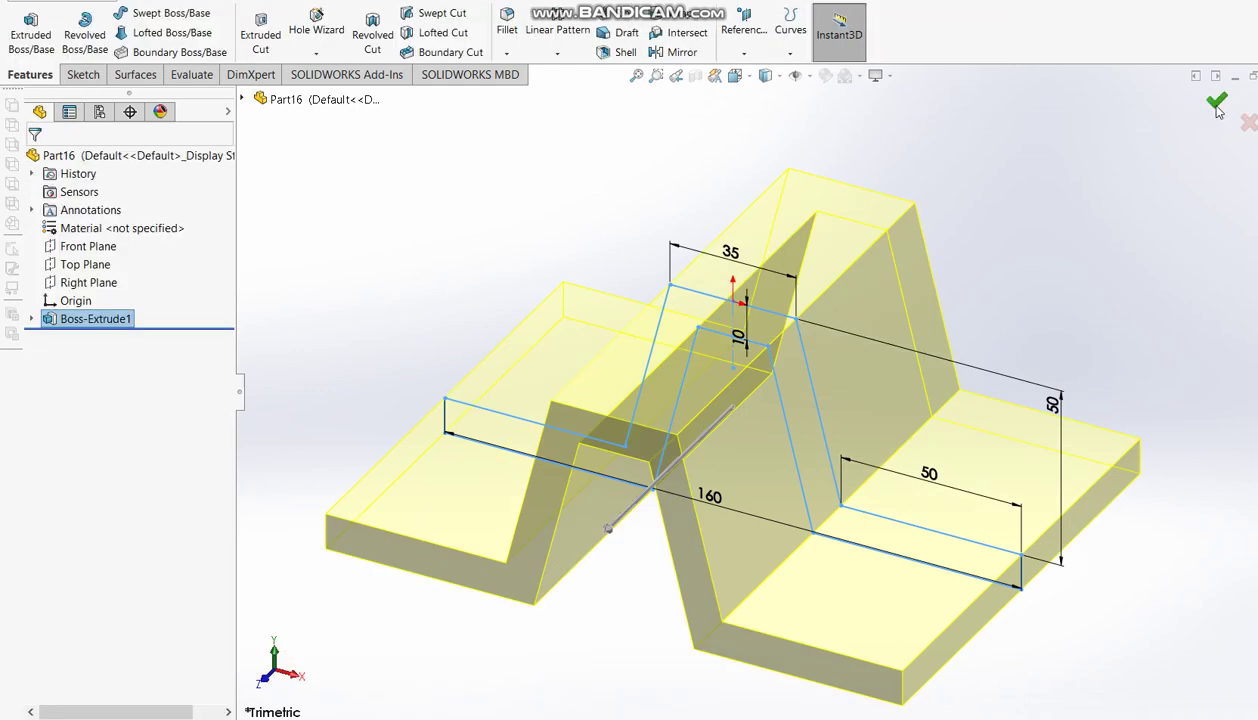
- Start an Extruded Cut with its sketch on the top face
left_click(285, 20)
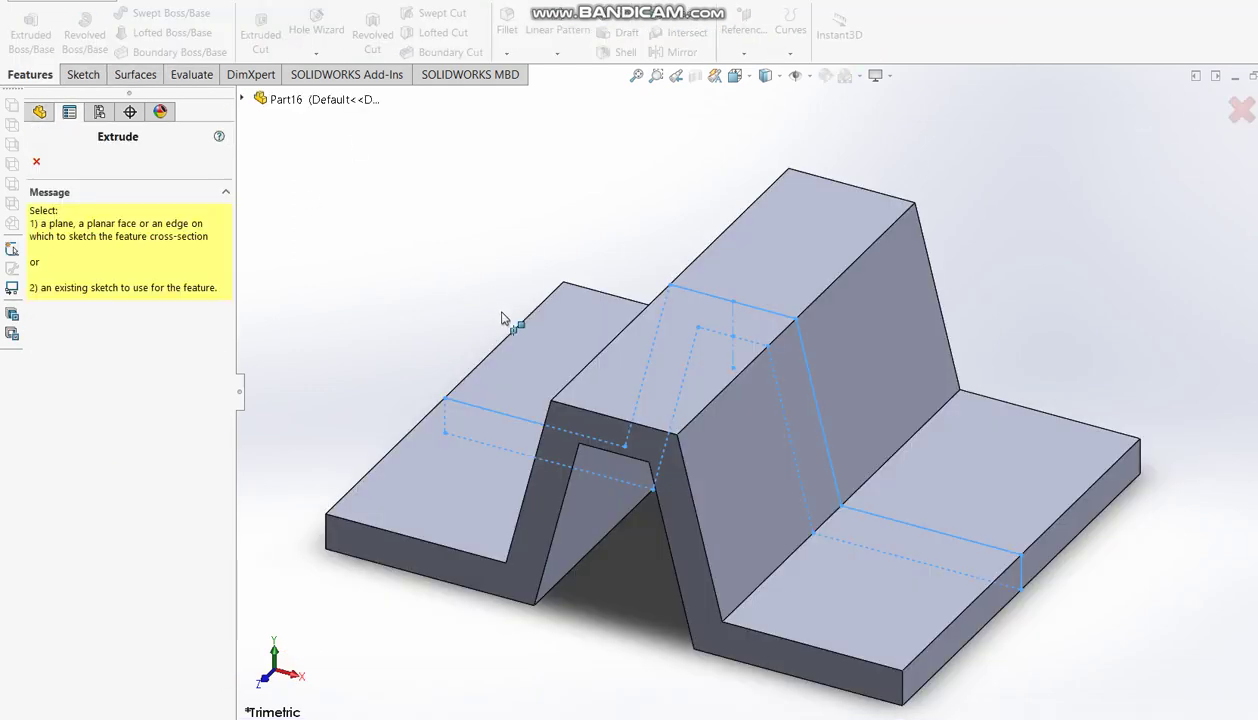
left_click(528, 348)
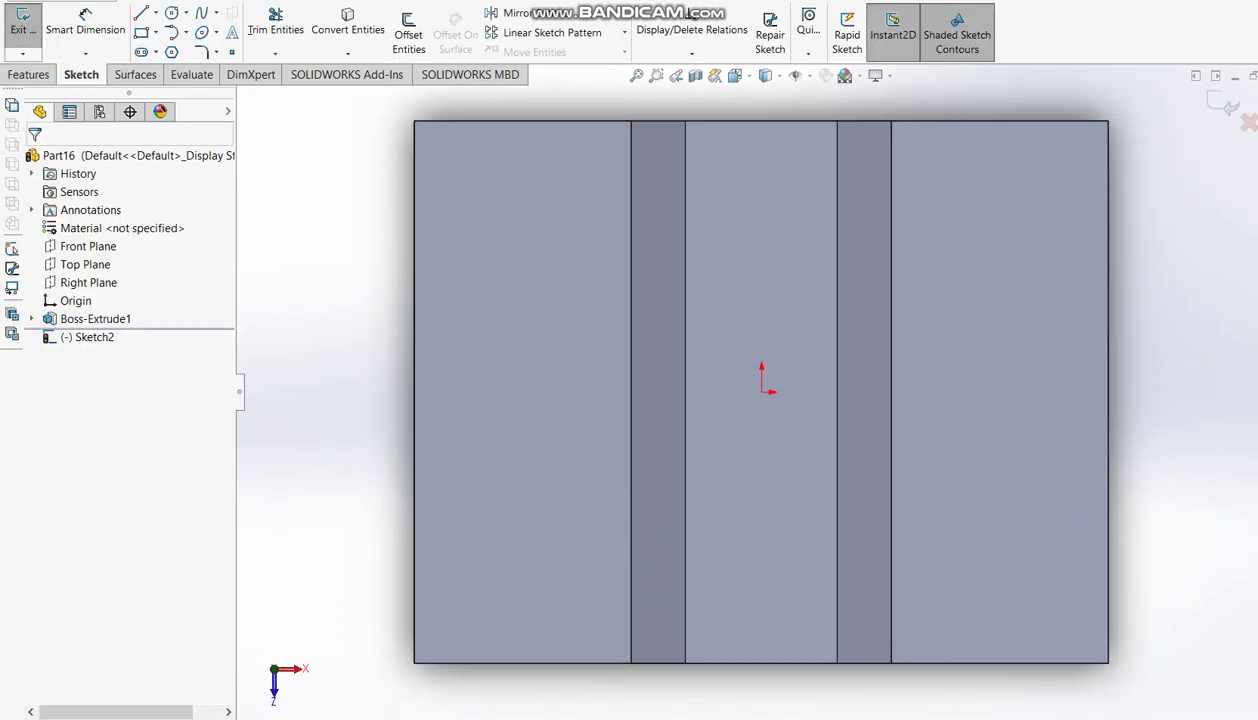
key("alt+Tab")
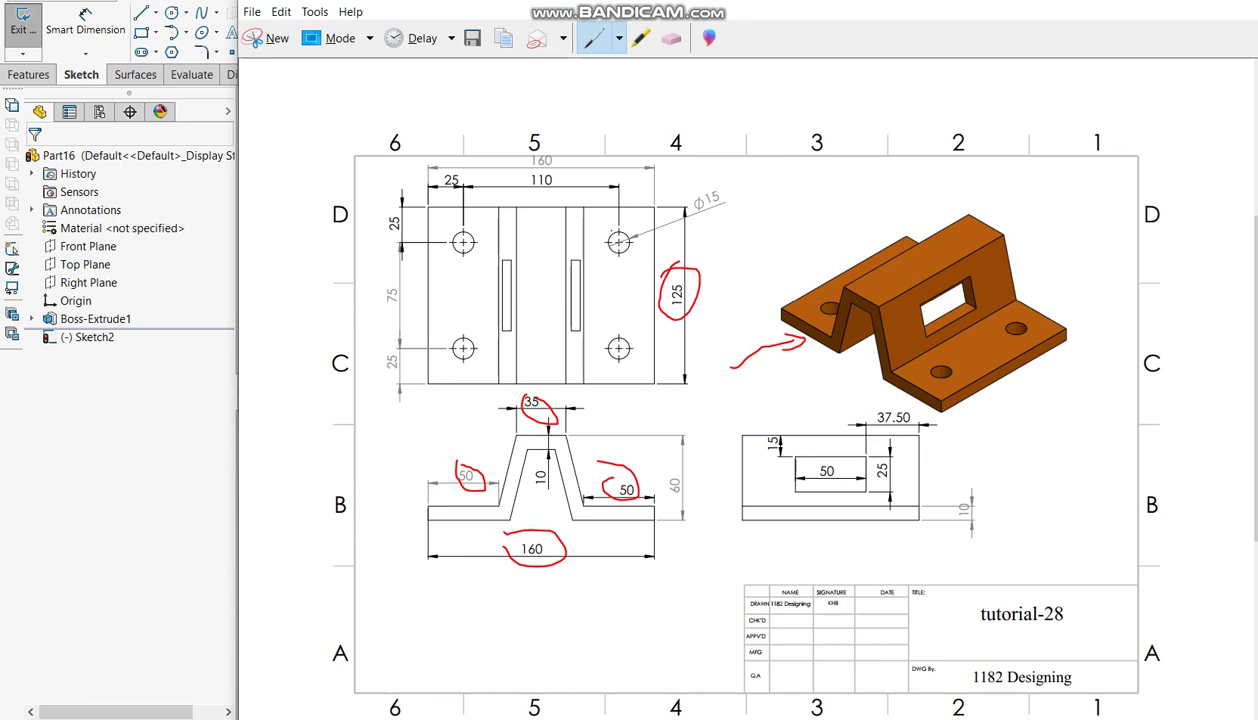
- Mark the upper-right hole and its ϕ15 diameter in red, then in blue
left_click_drag(612, 232, 632, 213)
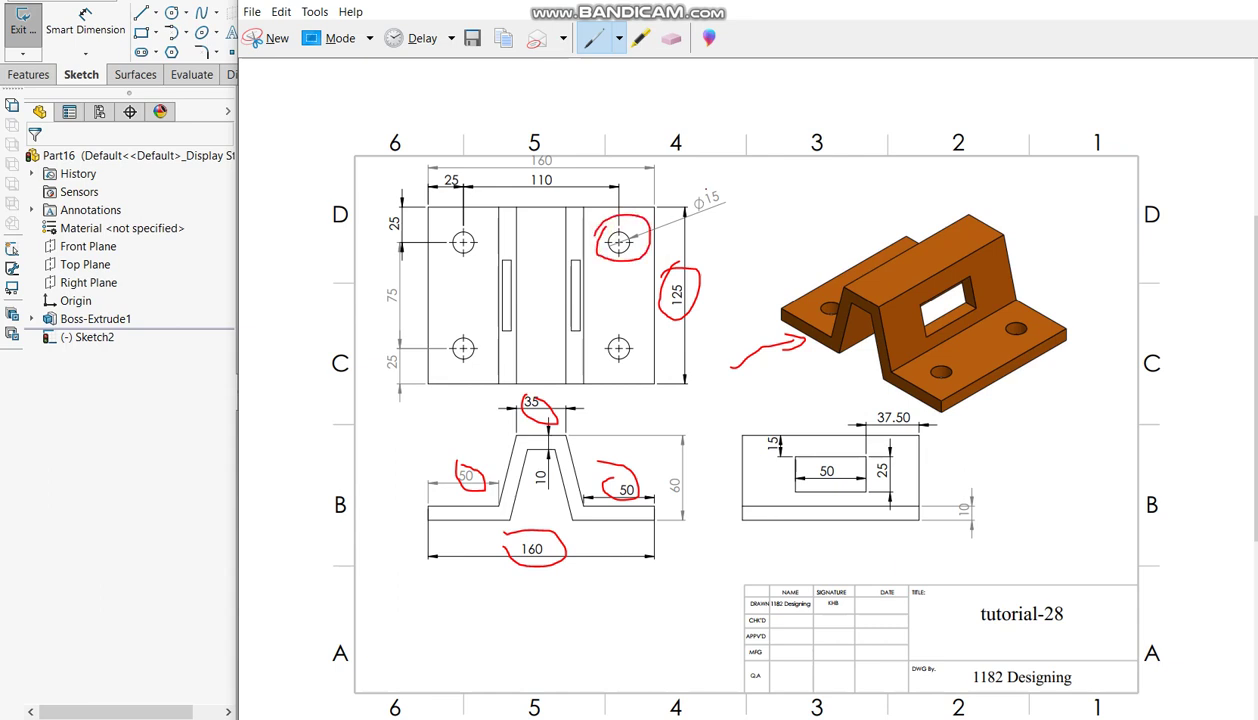
left_click_drag(704, 190, 712, 218)
left_click(619, 40)
left_click(612, 82)
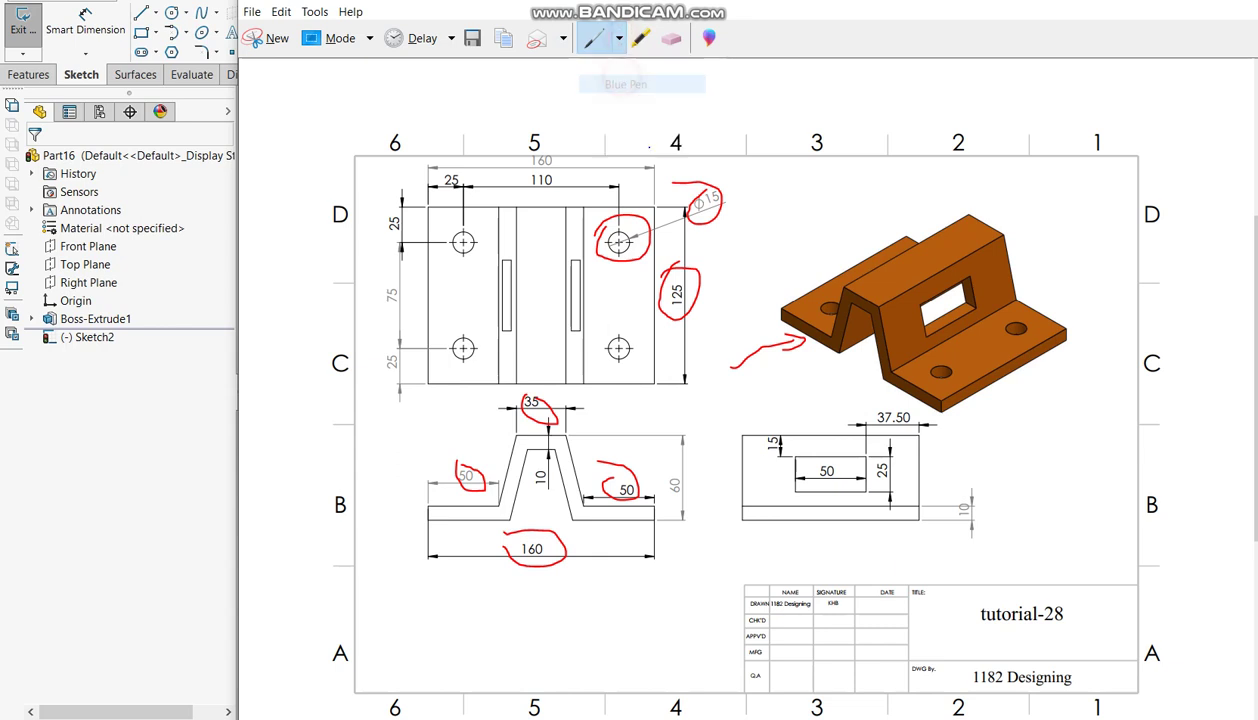
left_click_drag(671, 176, 706, 227)
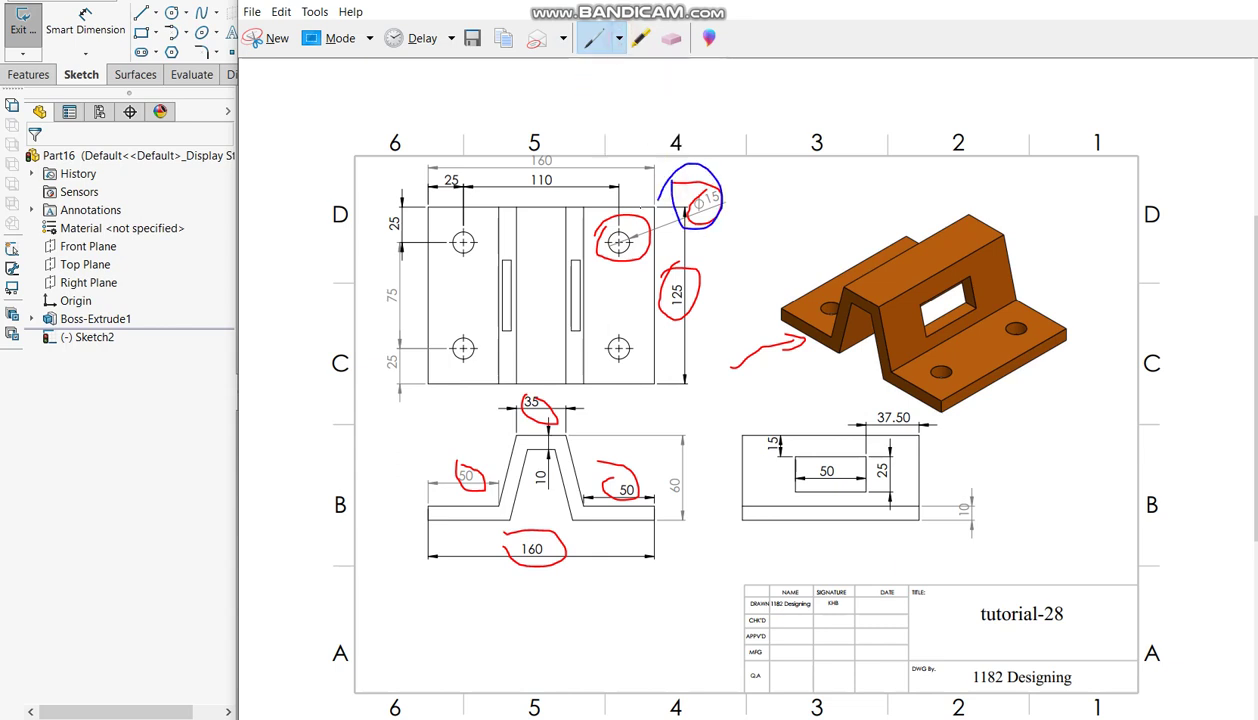
left_click_drag(600, 216, 632, 248)
- Circle the 25, 110, 75 and 25 hole-position dimensions in blue, then return to SOLIDWORKS
mouse_move(431, 177)
left_mouse_down()
mouse_move(459, 178)
mouse_move(390, 236)
mouse_move(424, 212)
left_mouse_up()
left_click_drag(513, 172, 556, 197)
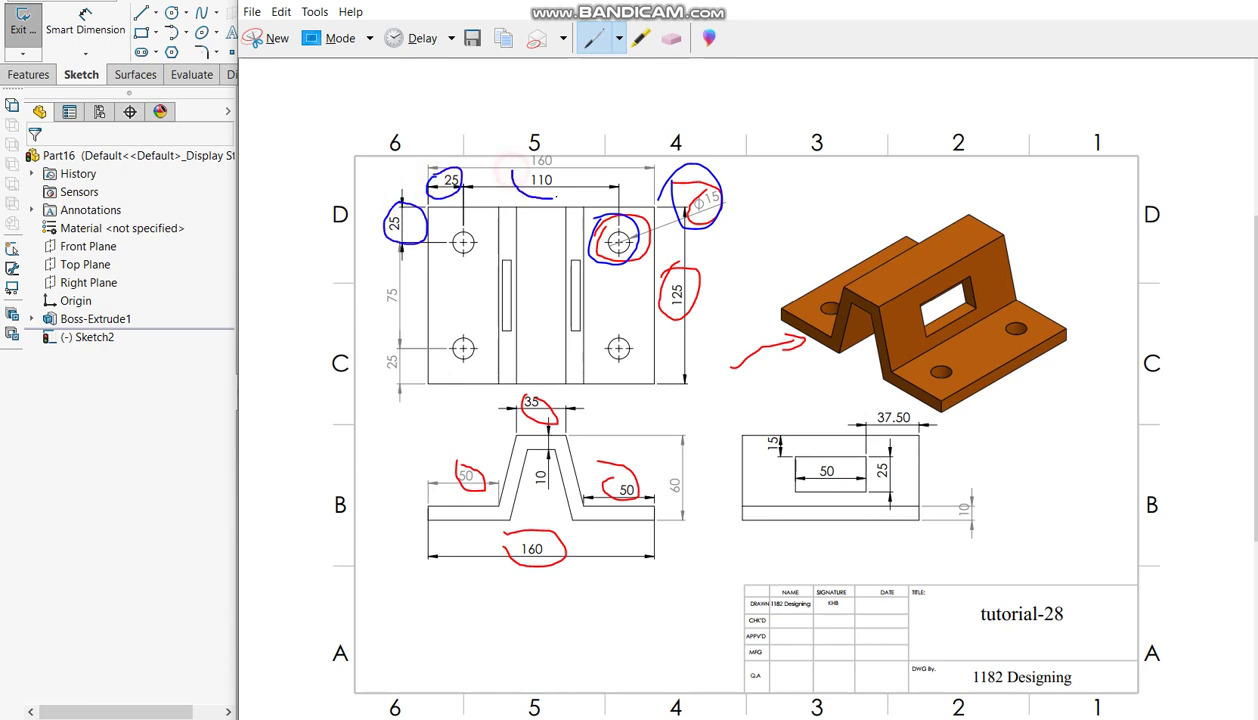
left_click_drag(383, 259, 416, 289)
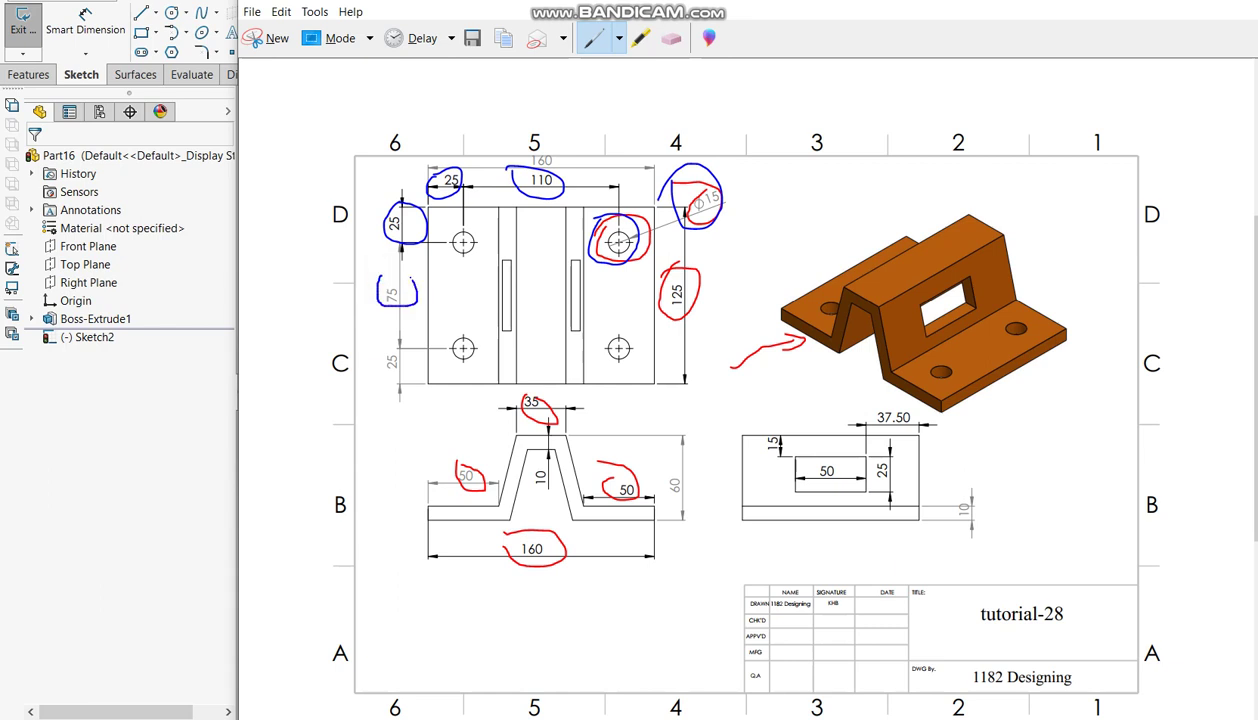
left_click_drag(396, 347, 384, 382)
left_click(124, 396)
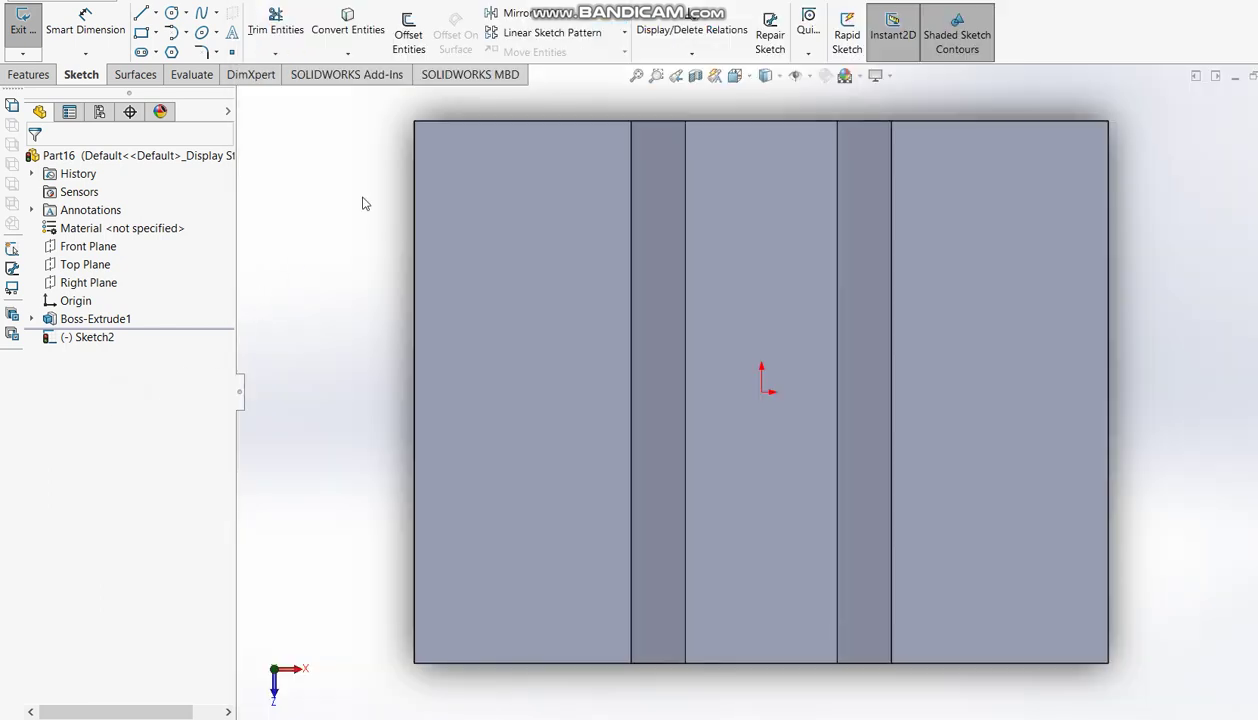
- Sketch a circle near the top-left corner and set its diameter to 15 mm
left_click(170, 14)
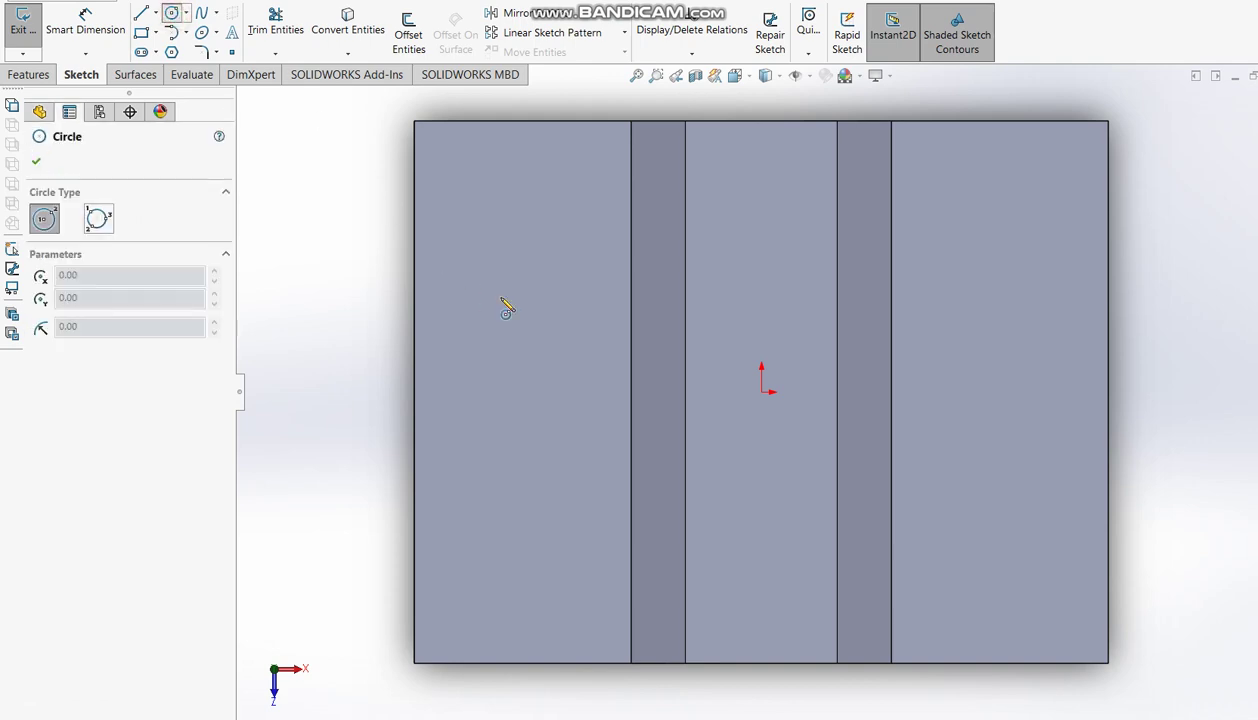
left_click(500, 211)
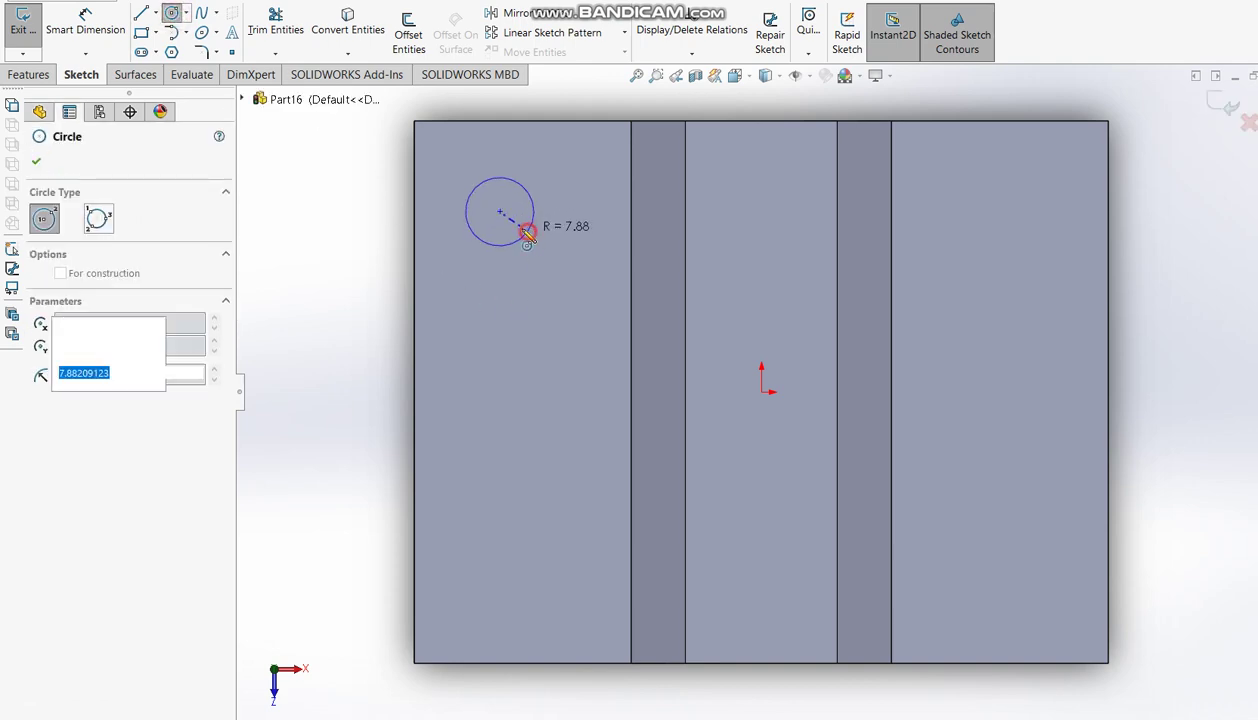
left_click(525, 234)
left_click(90, 30)
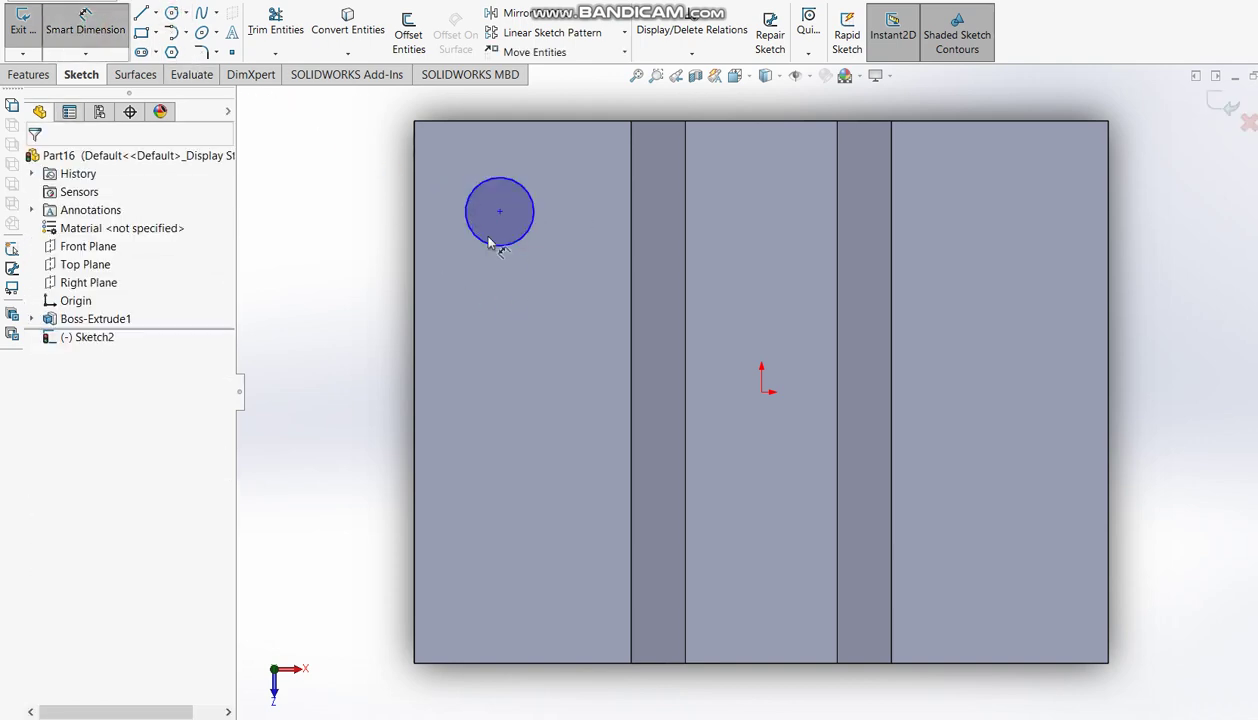
left_click(429, 285)
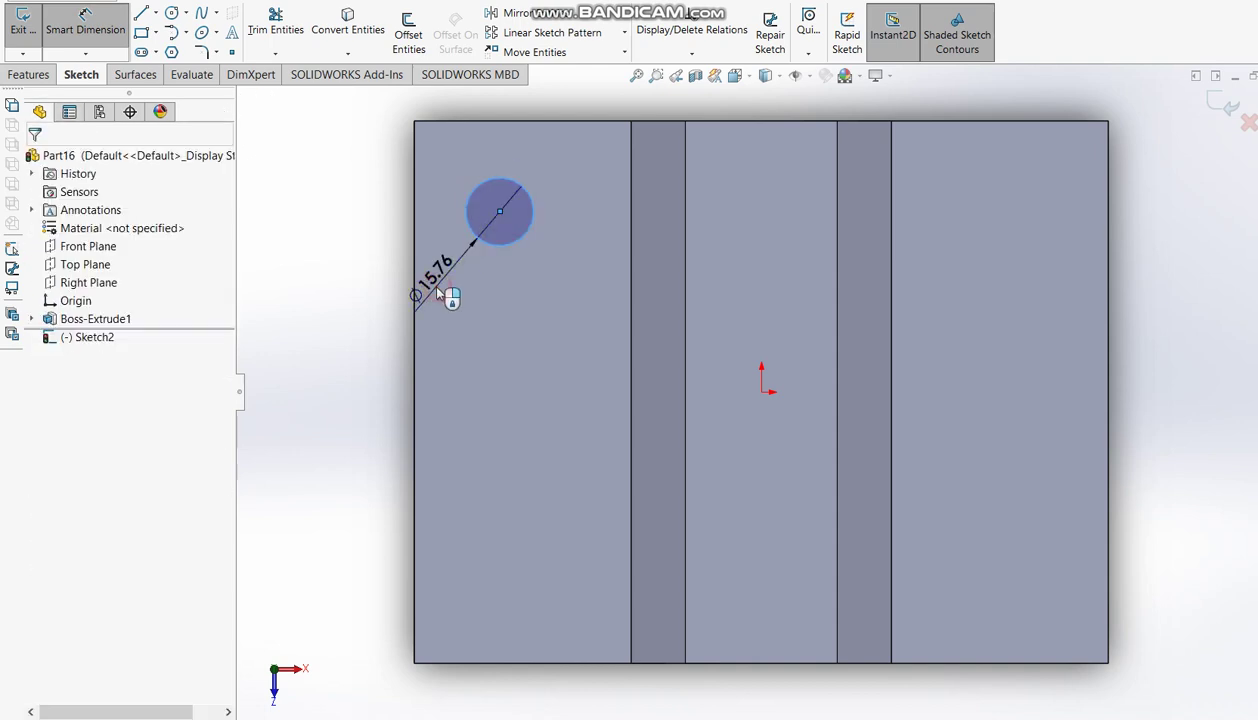
left_click(440, 292)
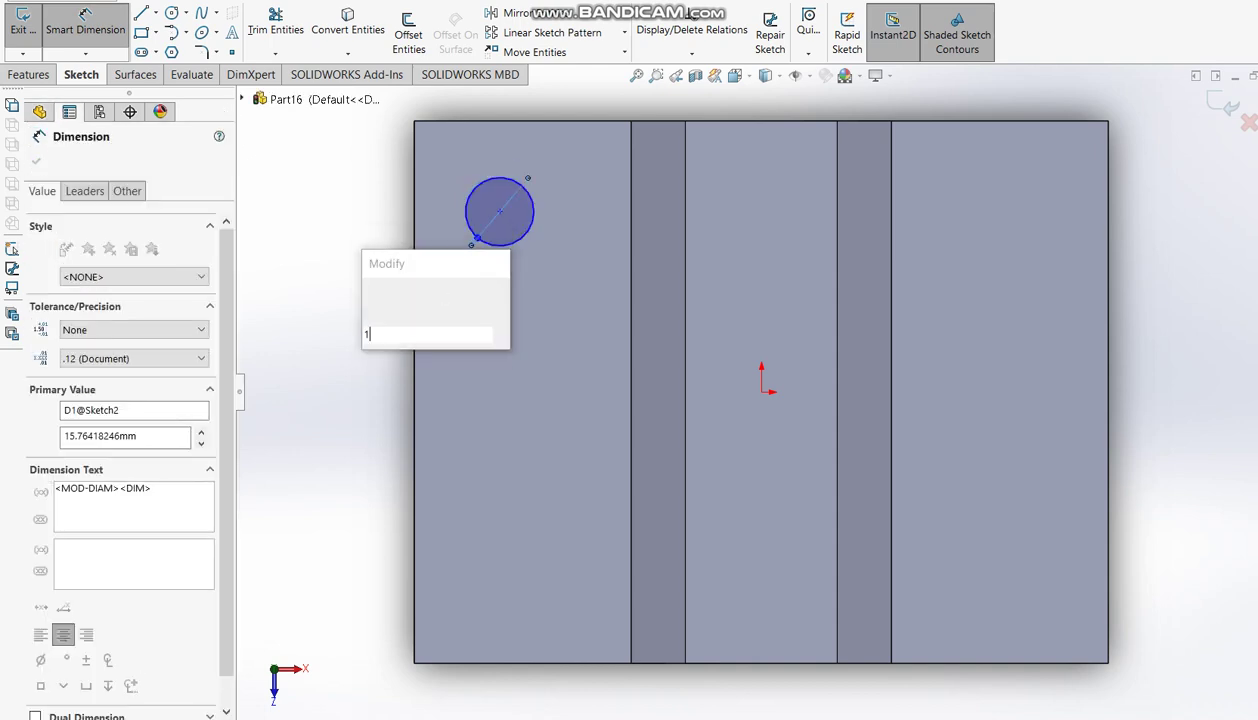
type("15")
key("Return")
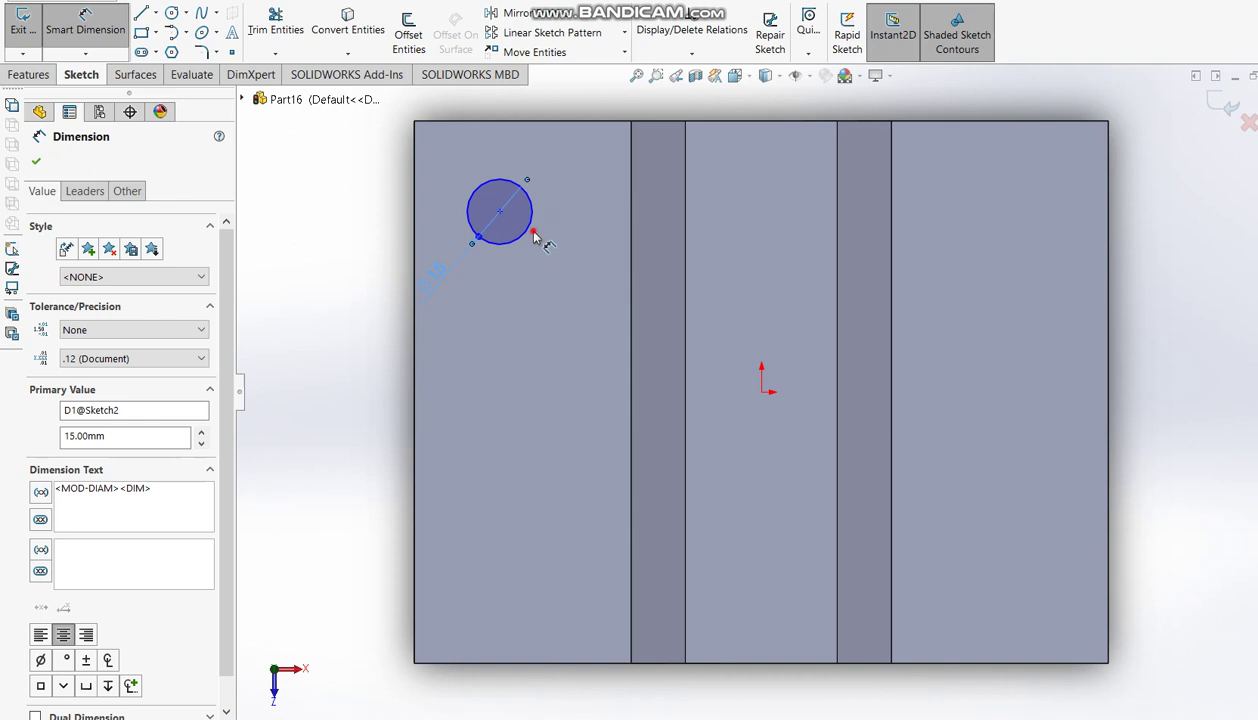
key("Escape")
- Position the circle 25 mm from the top edge and 25 mm from the left edge
left_click(530, 232)
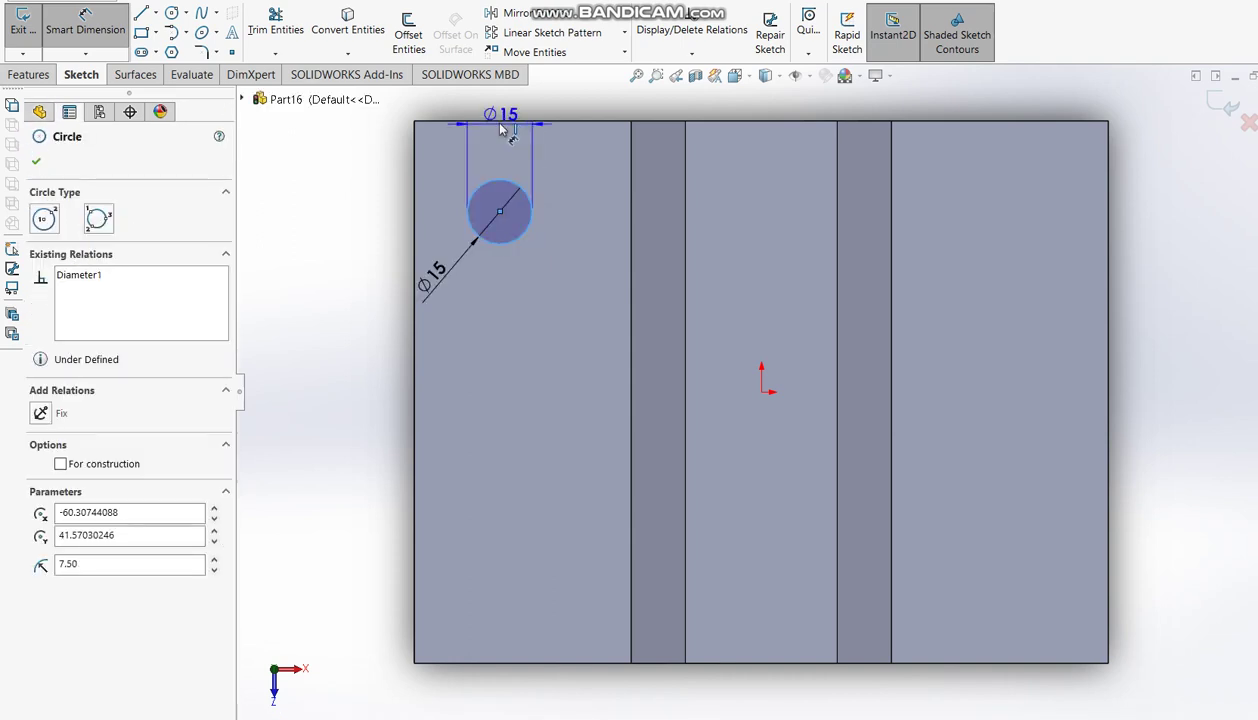
left_click(490, 121)
left_click(386, 152)
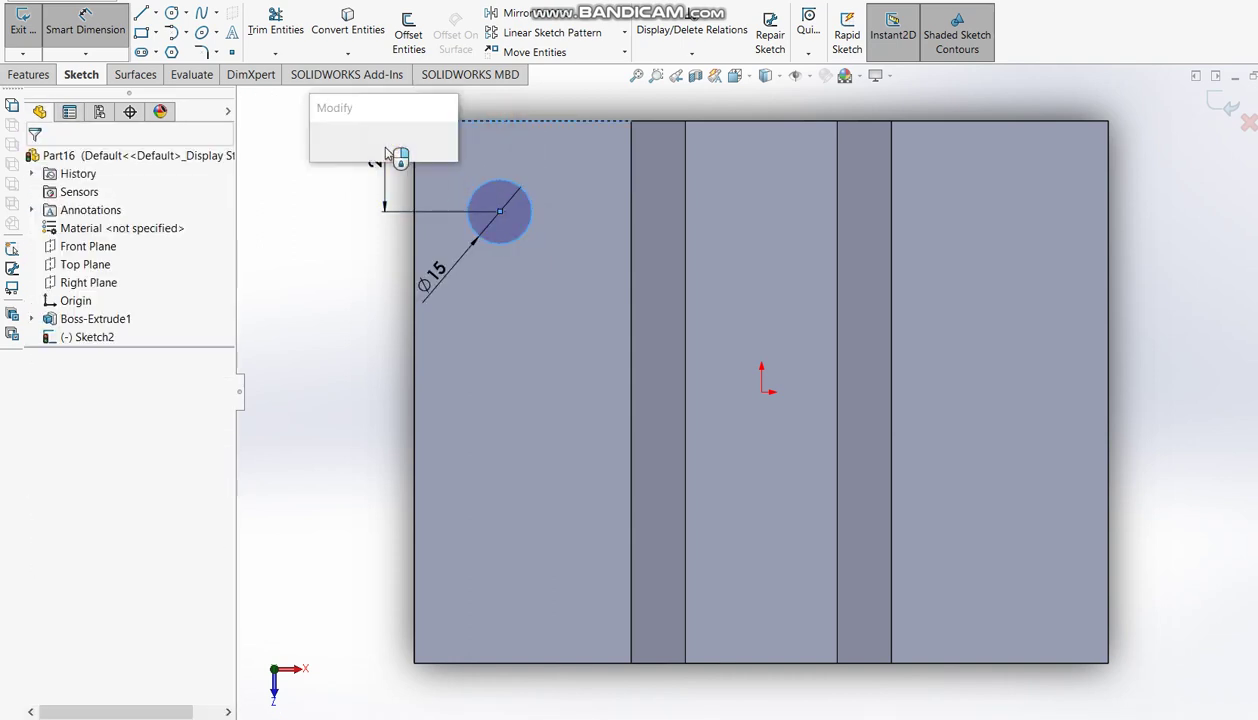
type("25")
key("Return")
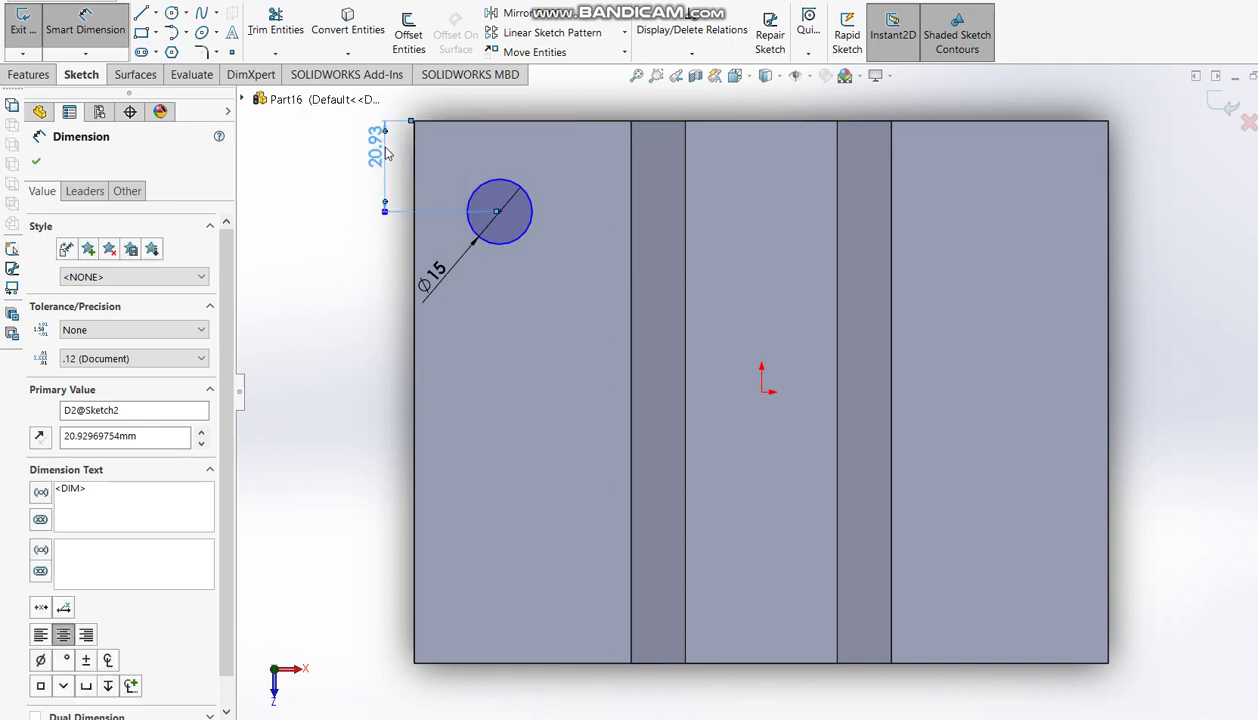
left_click(508, 198)
left_click(416, 218)
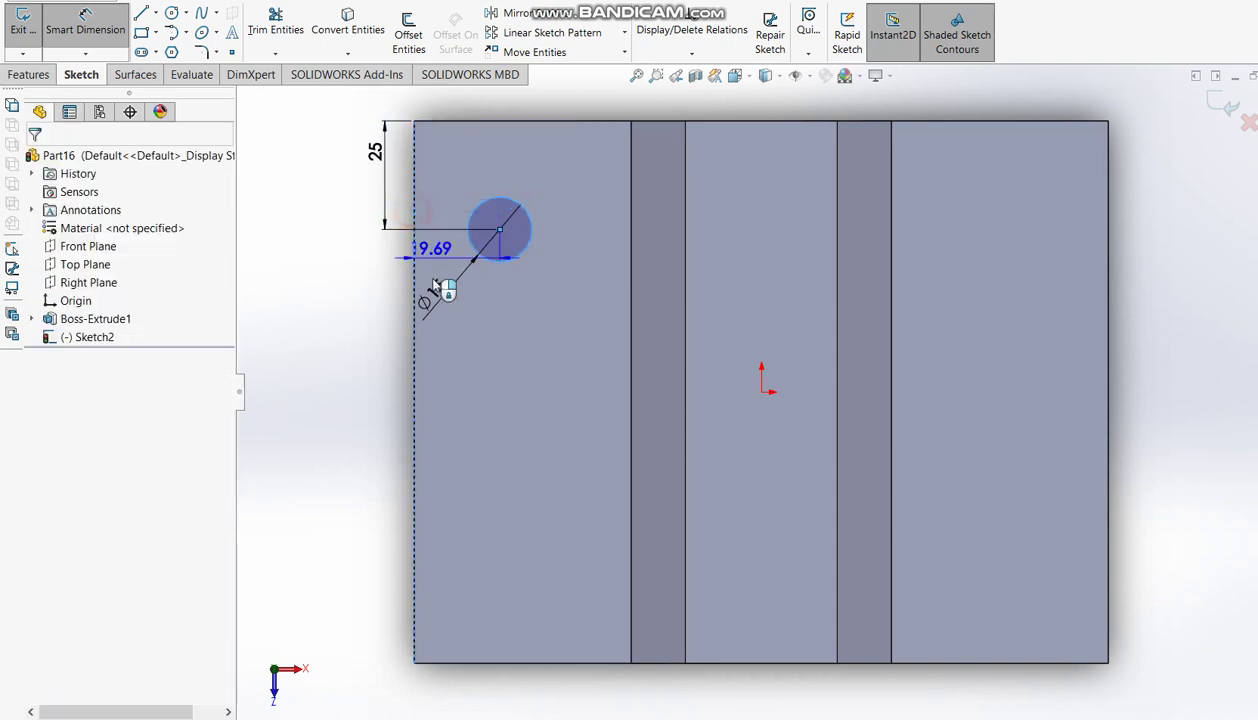
left_click(428, 336)
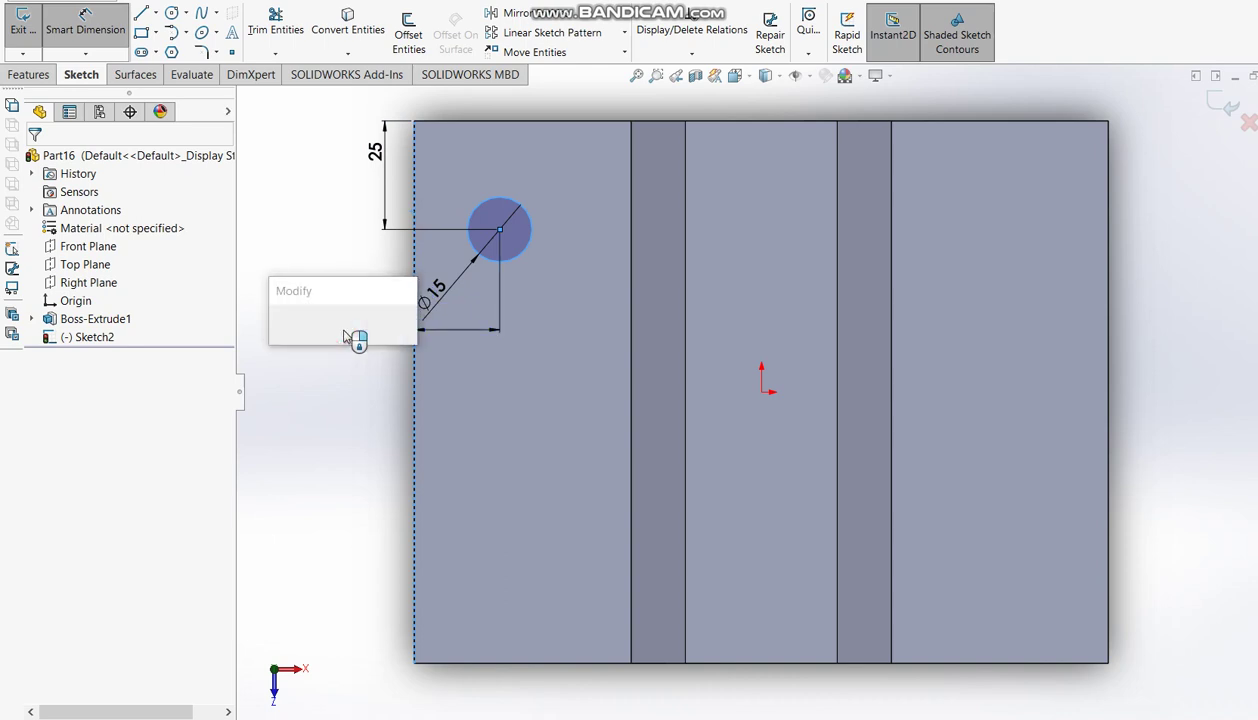
type("25")
key("Return")
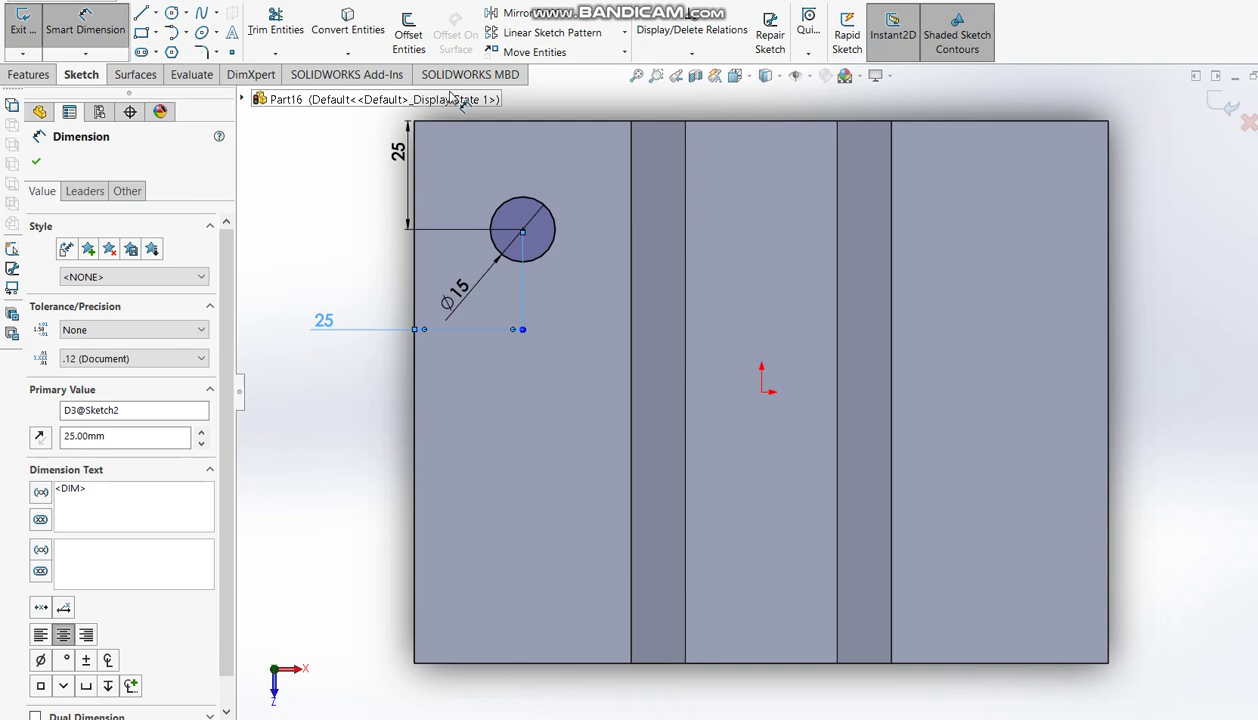
- Linear-pattern the circle: 2 instances at 110 mm horizontally, 2 at 75 mm downward
left_click(572, 32)
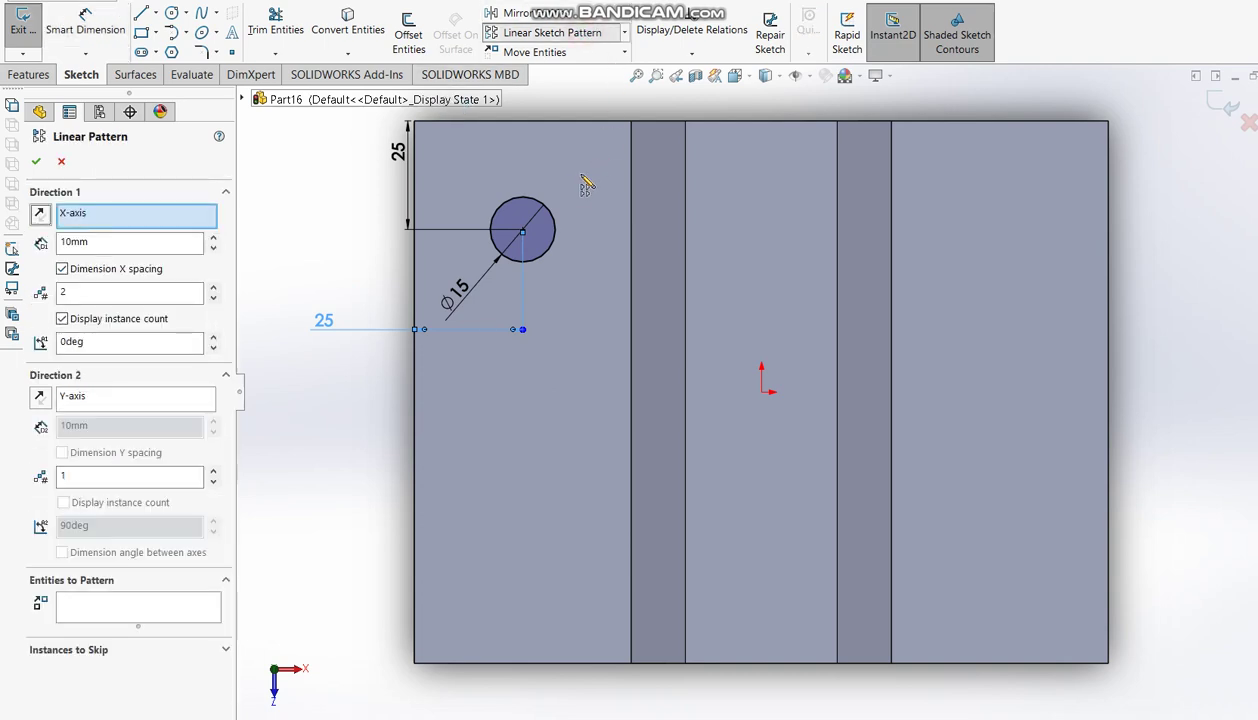
left_click(560, 246)
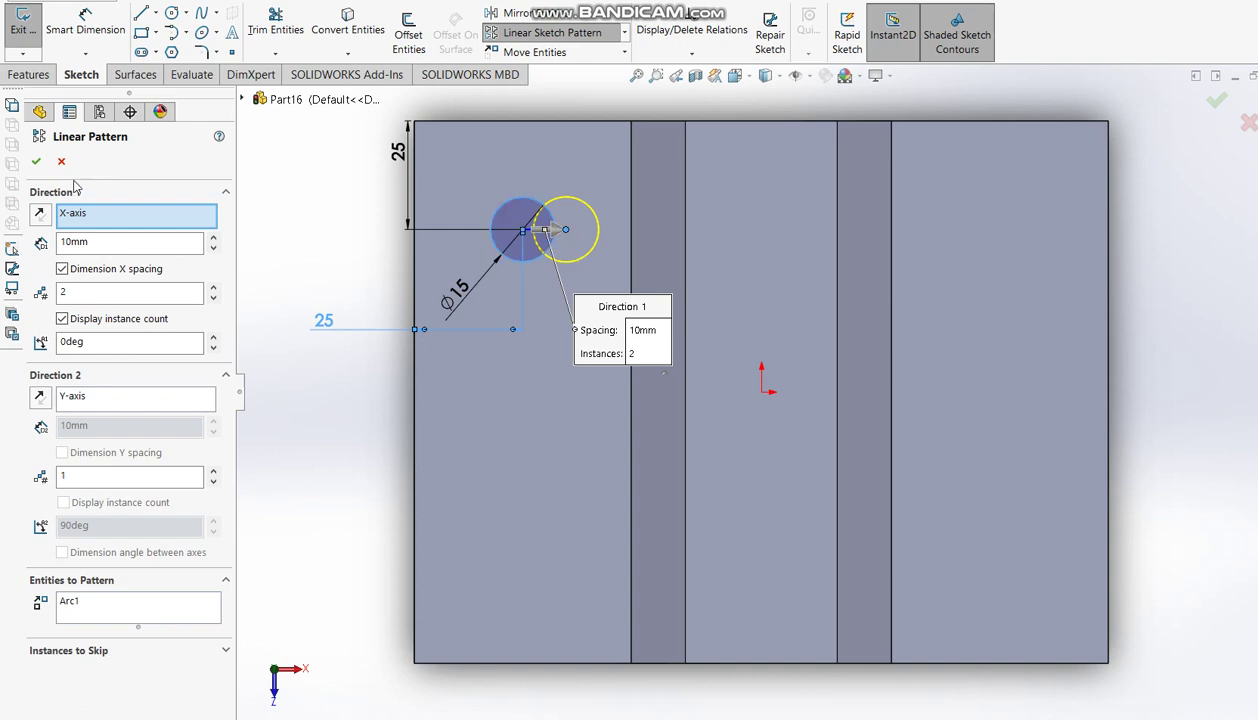
double_click(75, 242)
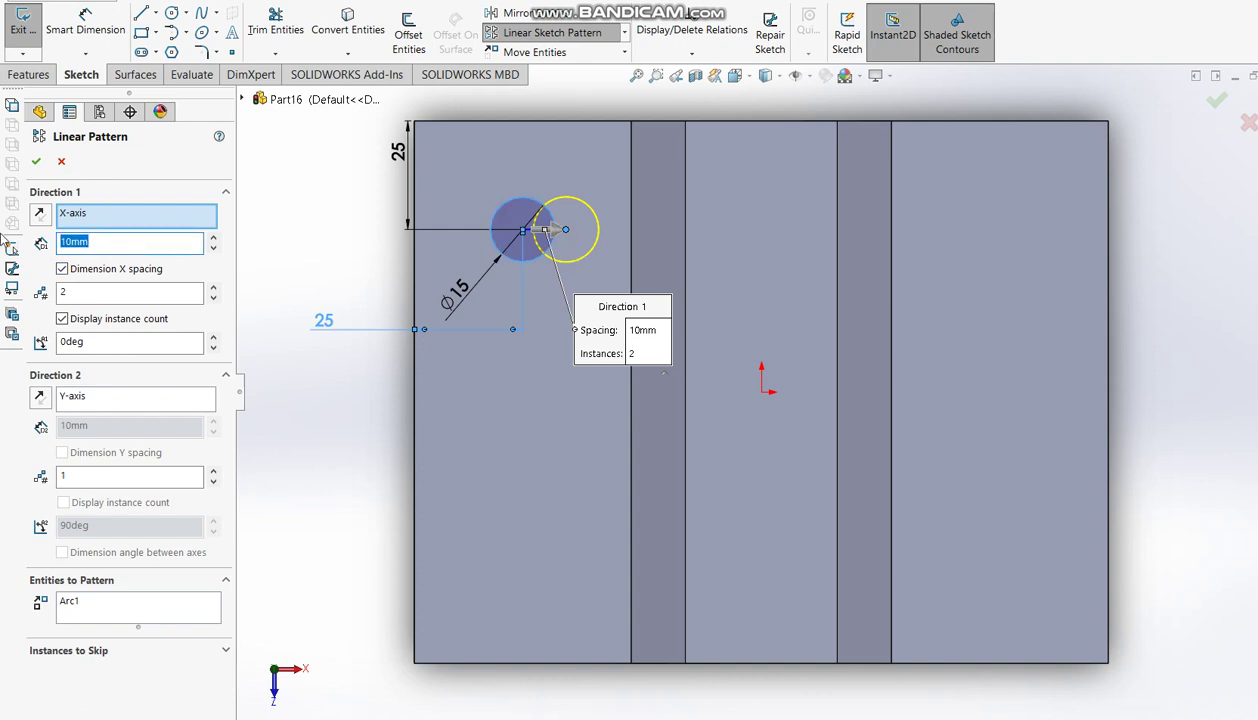
type("1")
key("Return")
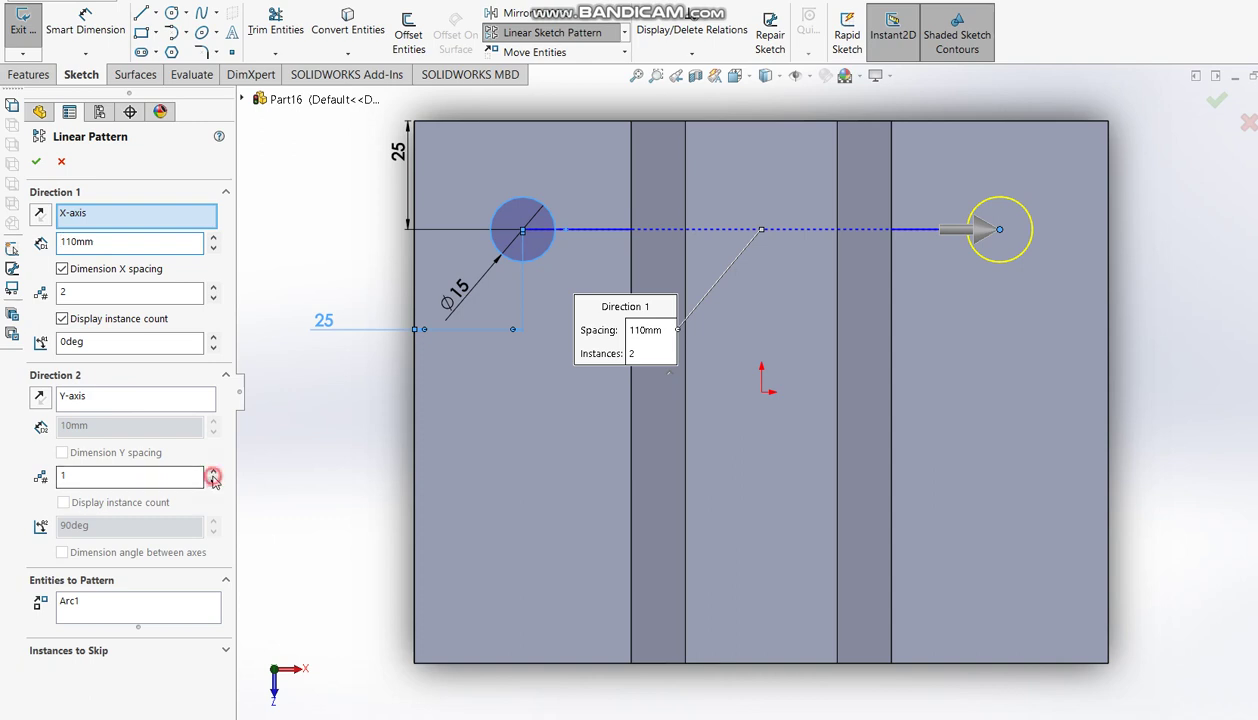
left_click(213, 470)
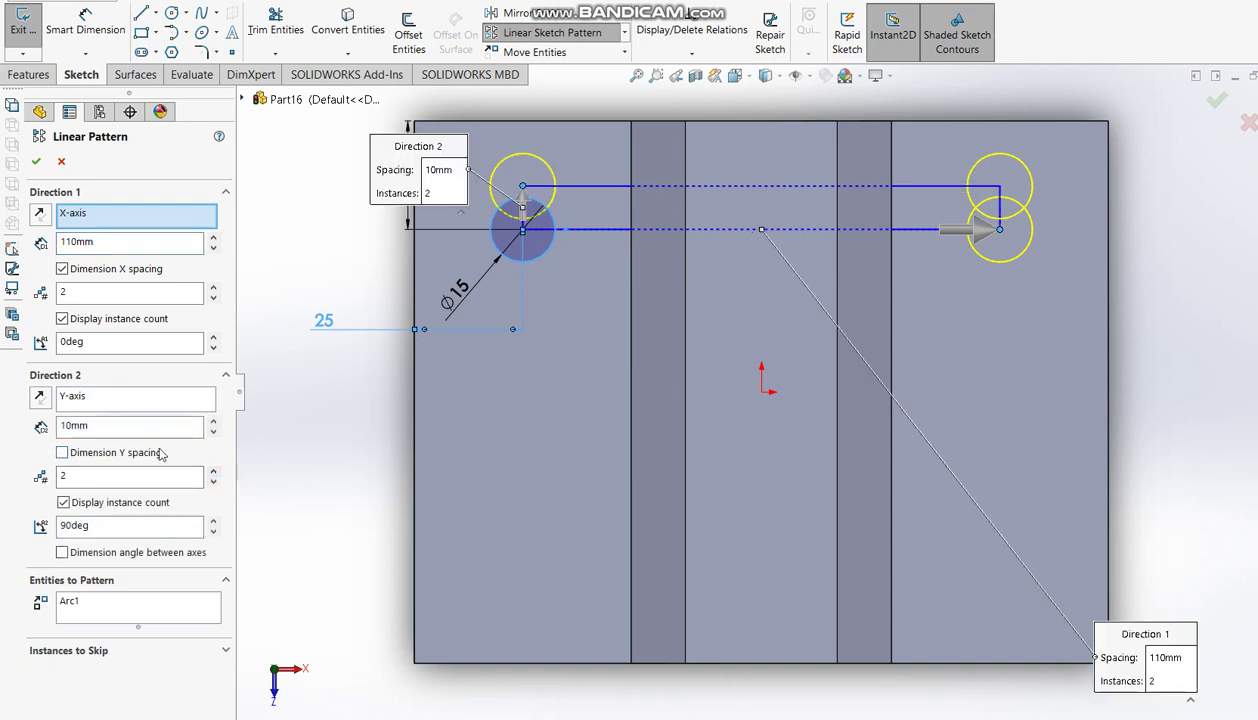
double_click(135, 426)
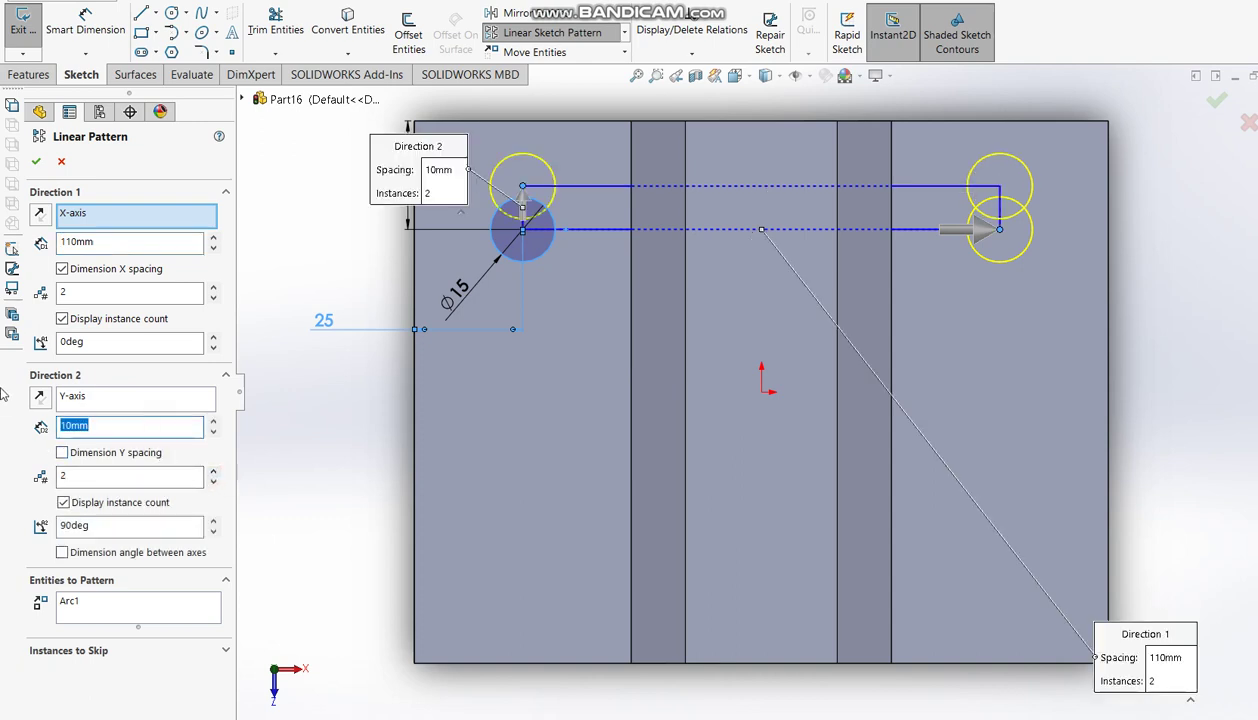
type("75")
left_click(46, 396)
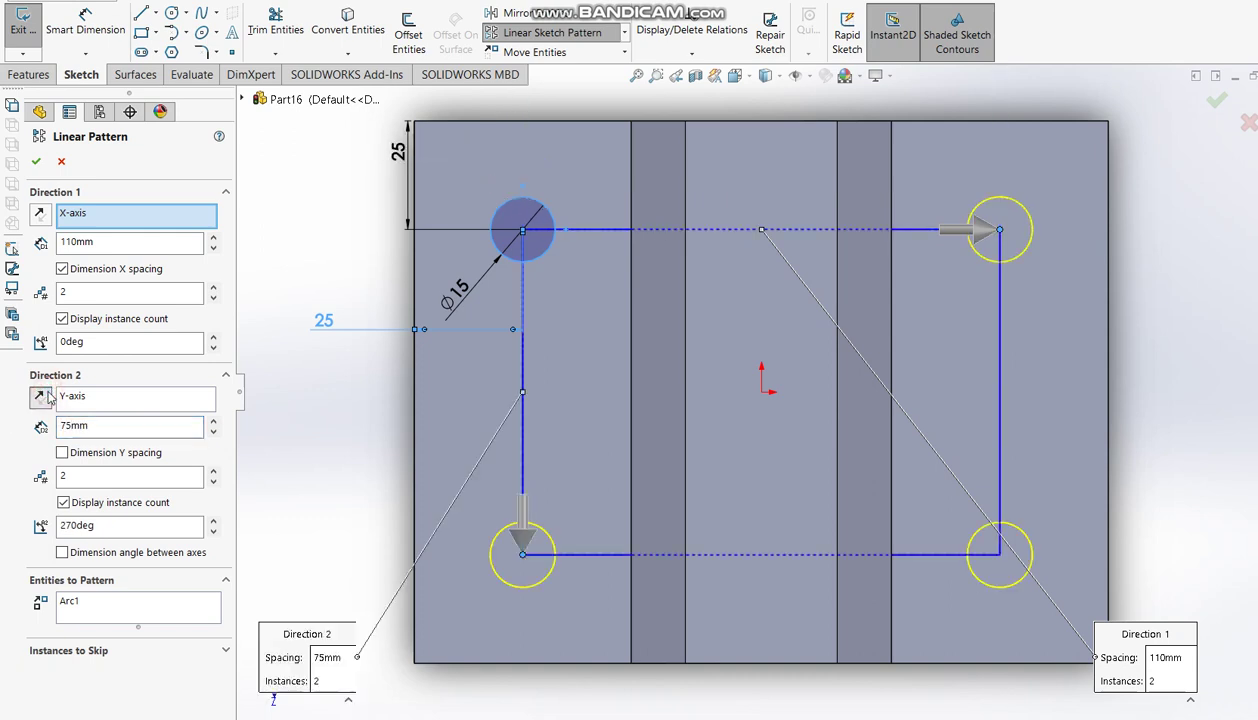
left_click(1219, 102)
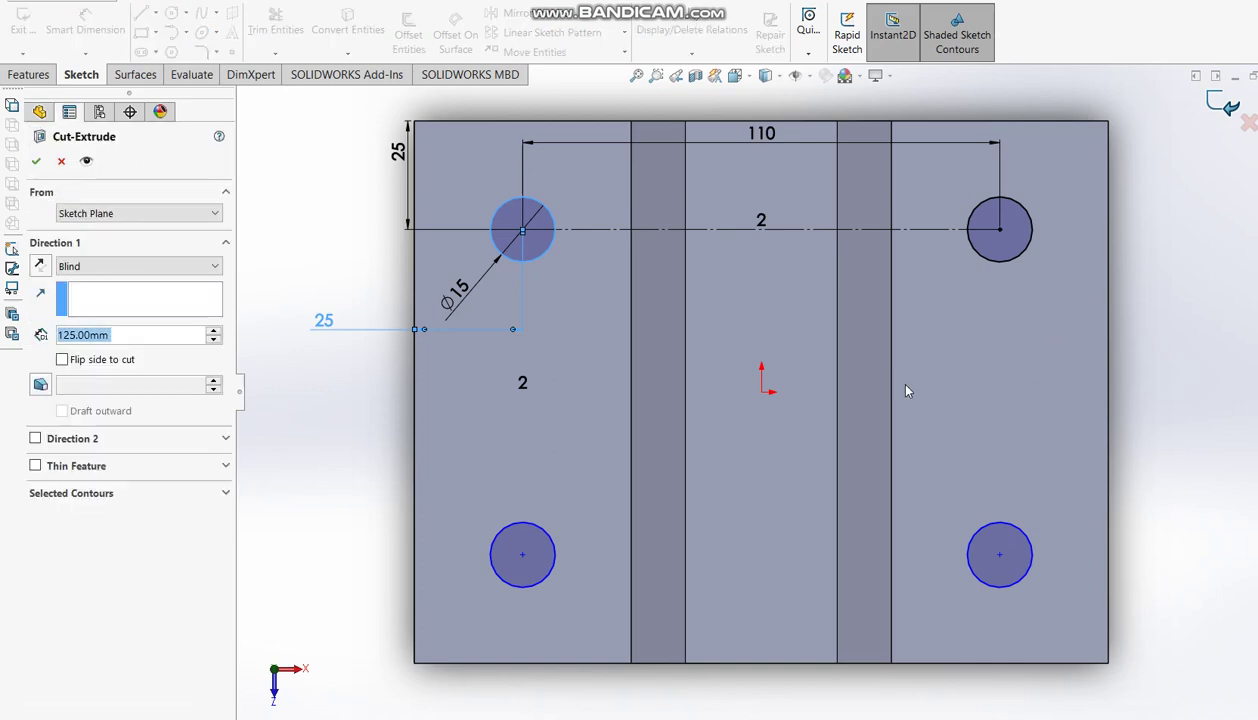
- Cut the four holes Up To Surface at the top flange face and view isometrically
mouse_move(889, 377)
middle_mouse_down()
mouse_move(827, 381)
mouse_move(697, 258)
middle_mouse_up()
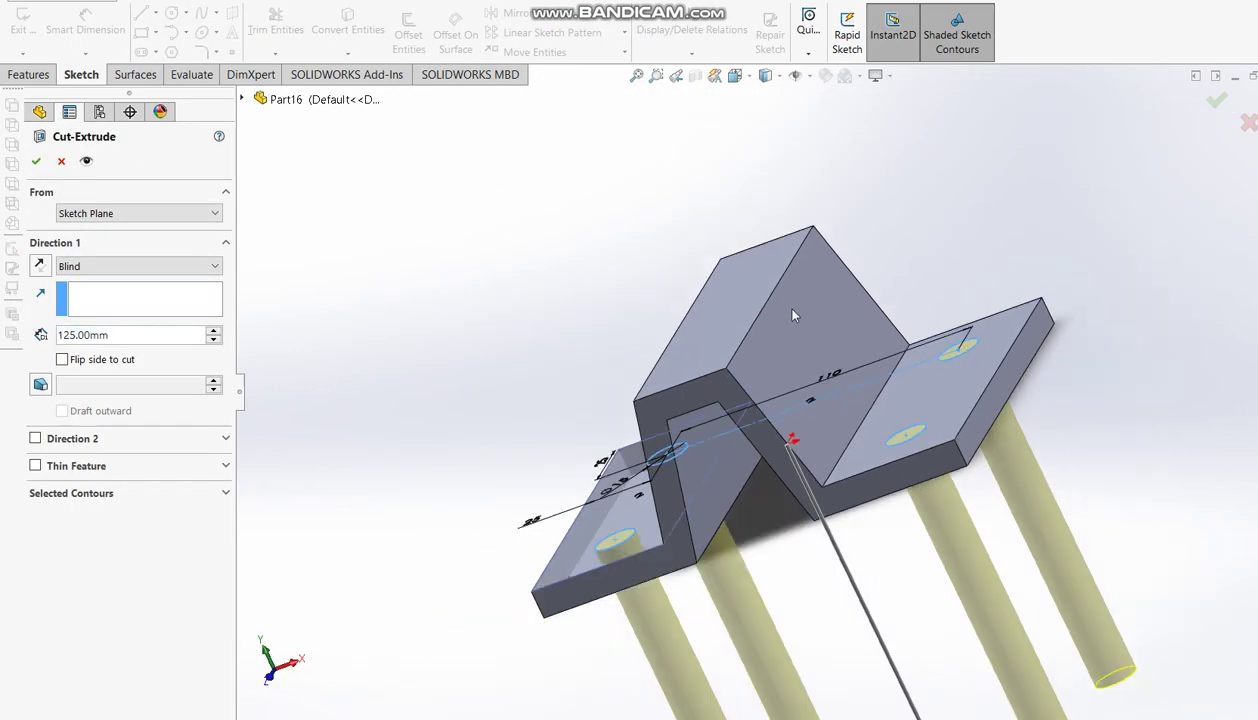
left_click(189, 264)
left_click(128, 347)
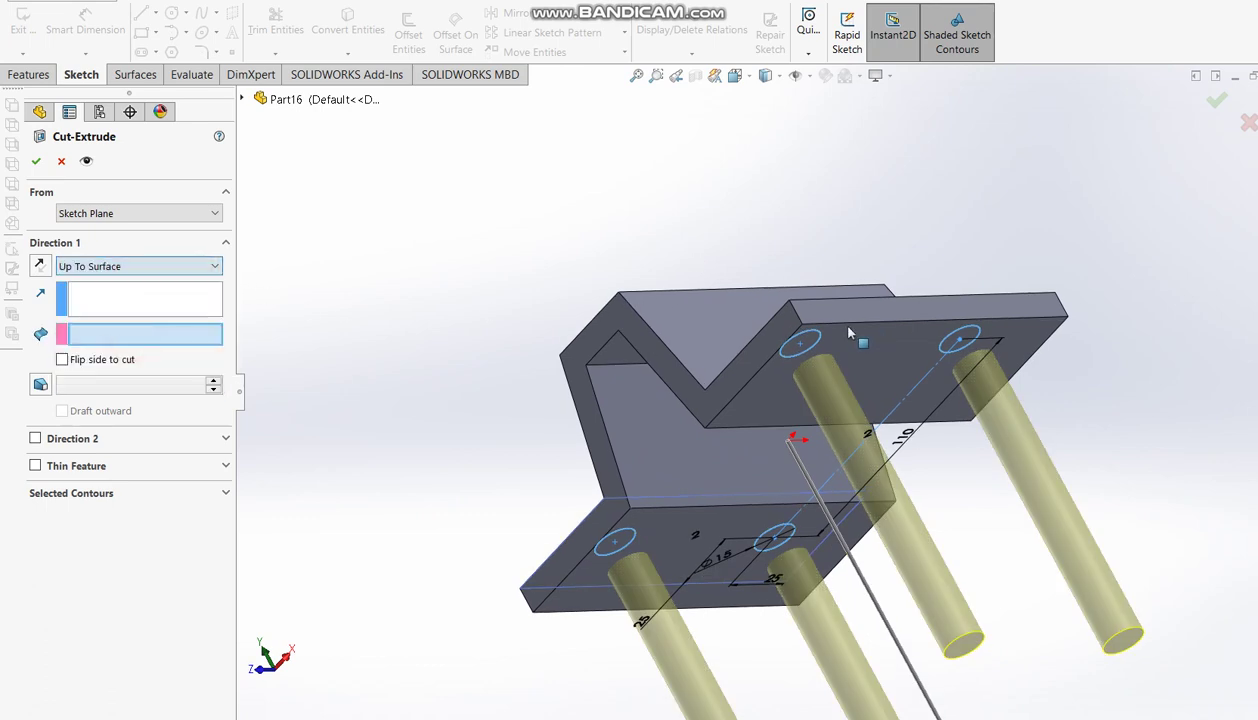
left_click(876, 381)
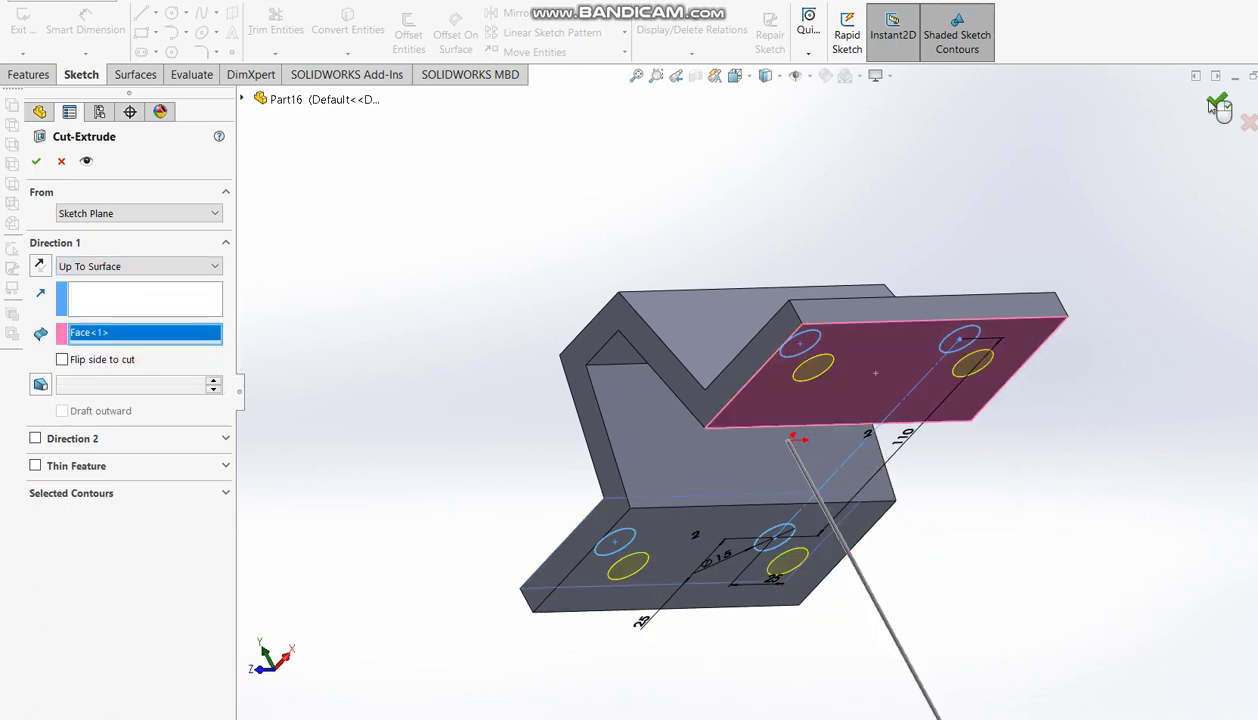
key("Return")
middle_click_drag(899, 273, 1104, 457)
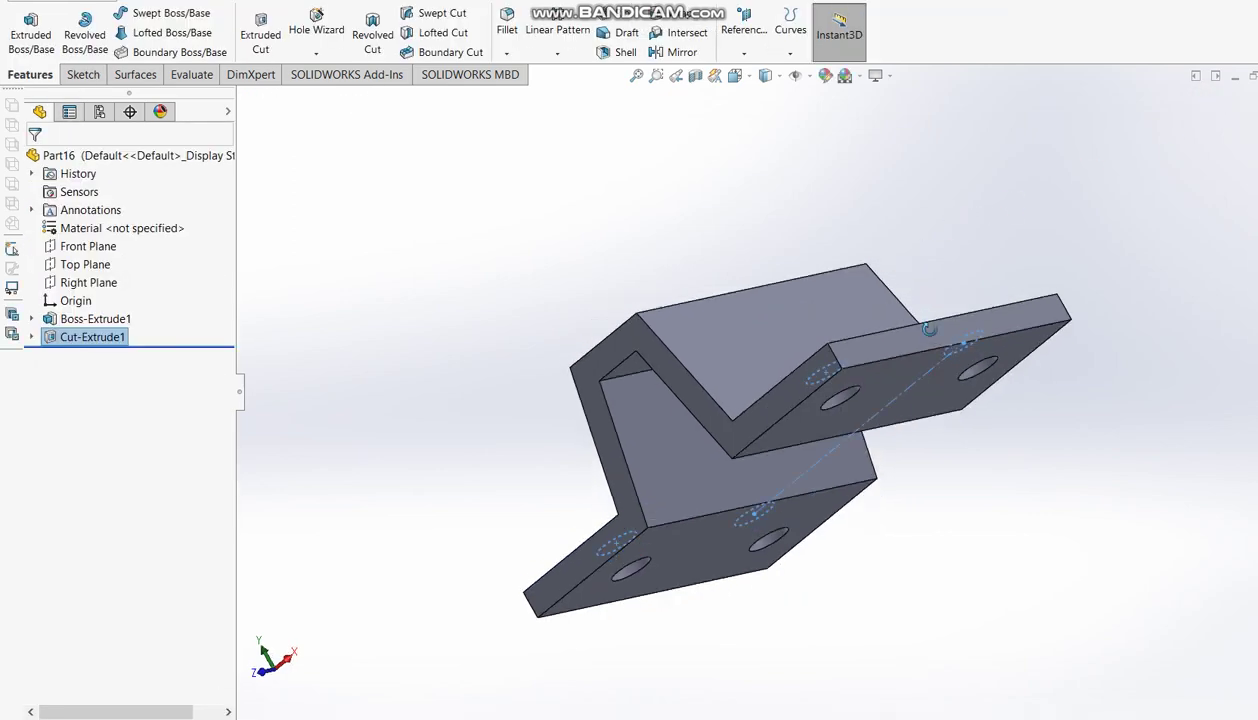
key("ctrl+7")
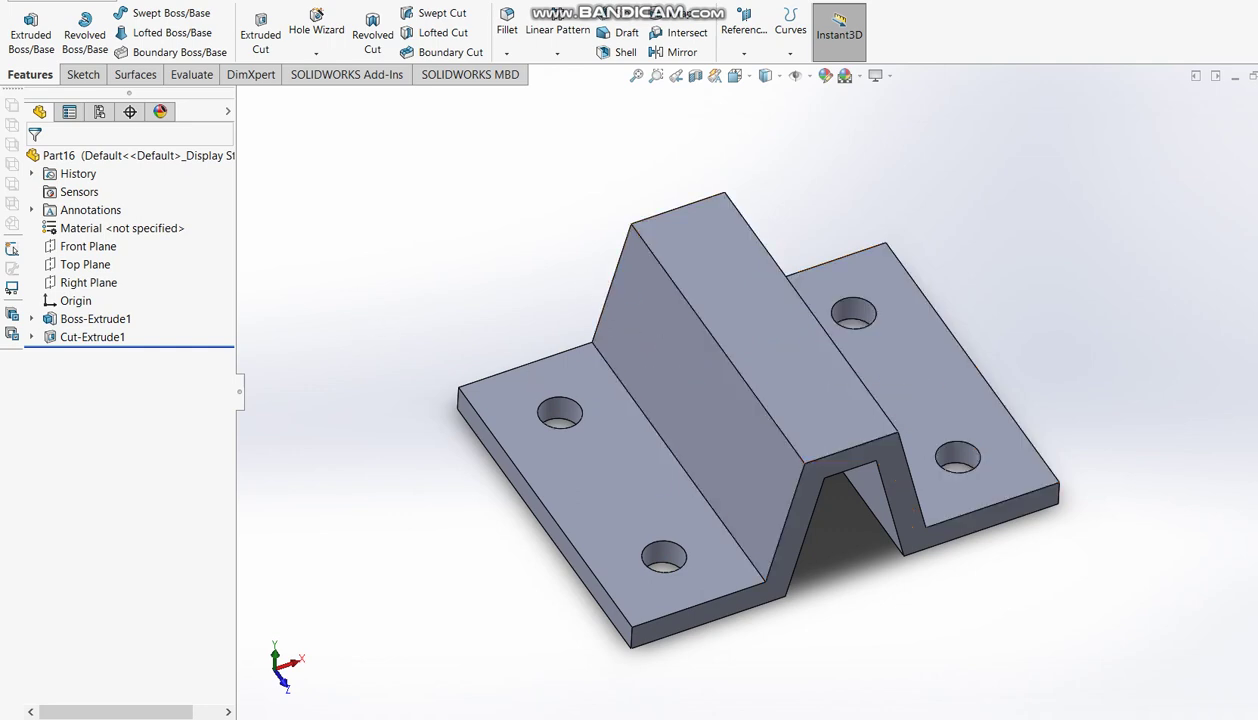
key("alt+Tab")
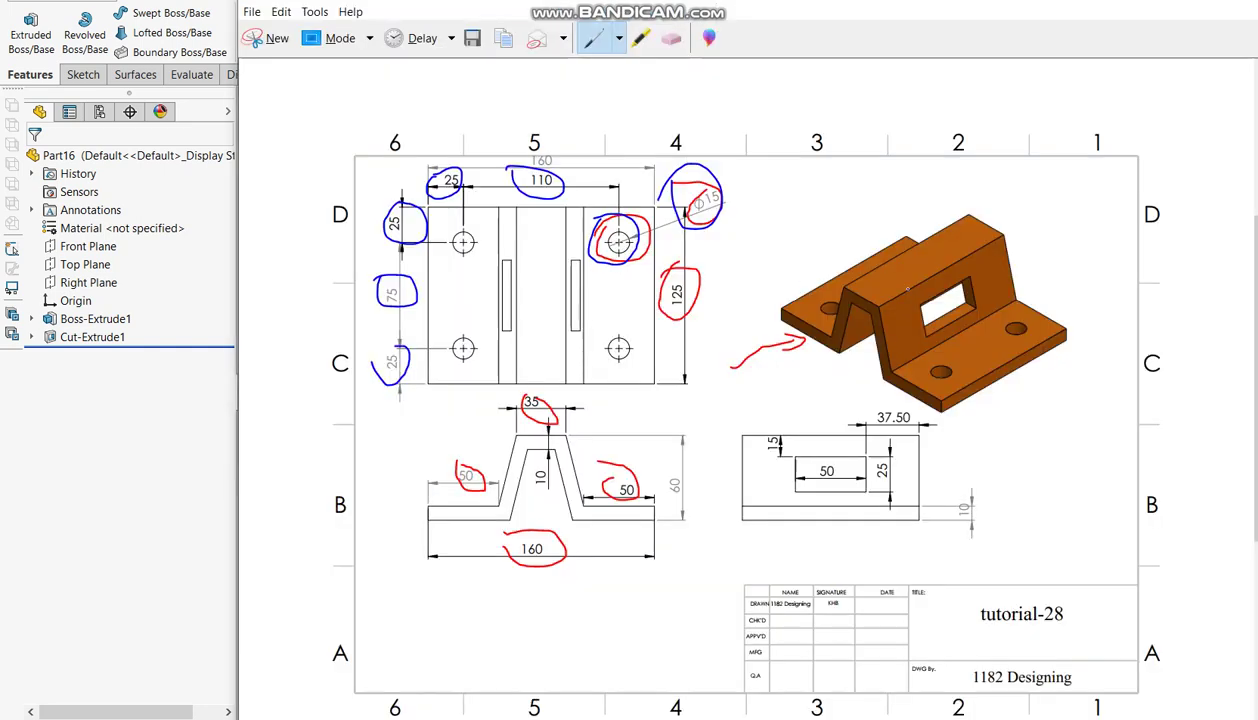
- Switch the Snipping Tool pen to the custom green colour
left_click(620, 40)
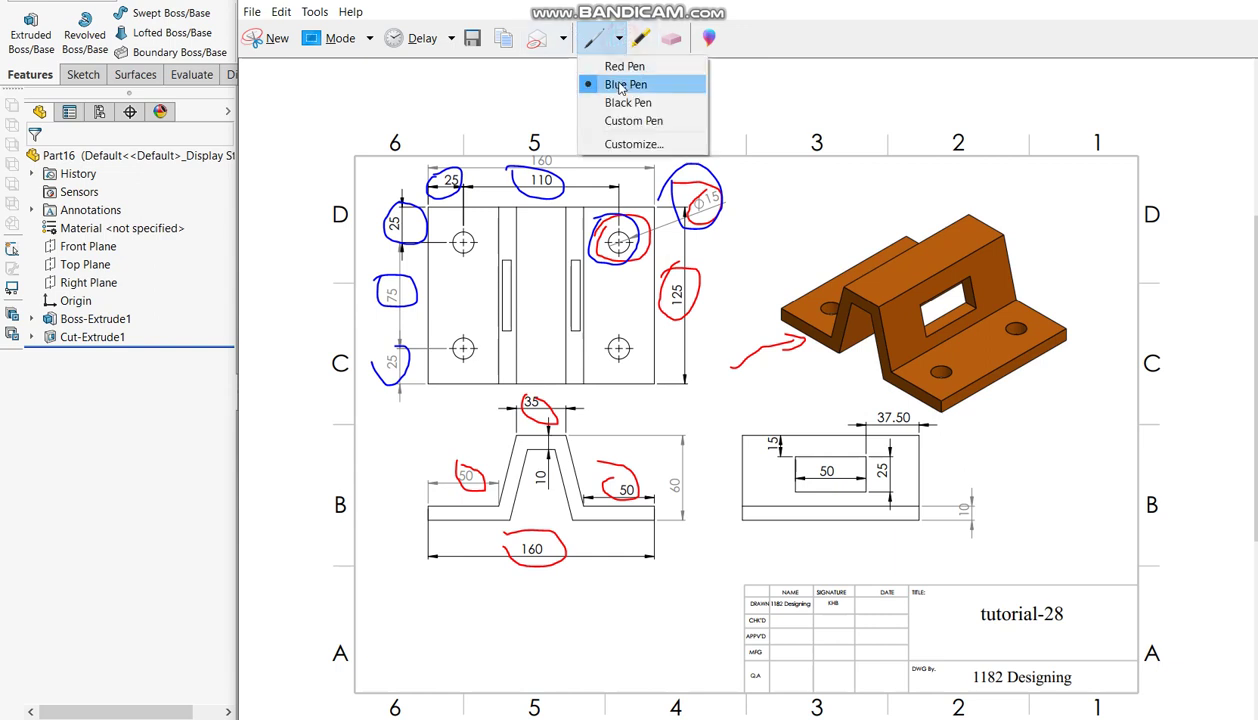
left_click(625, 106)
left_click(620, 40)
left_click(623, 121)
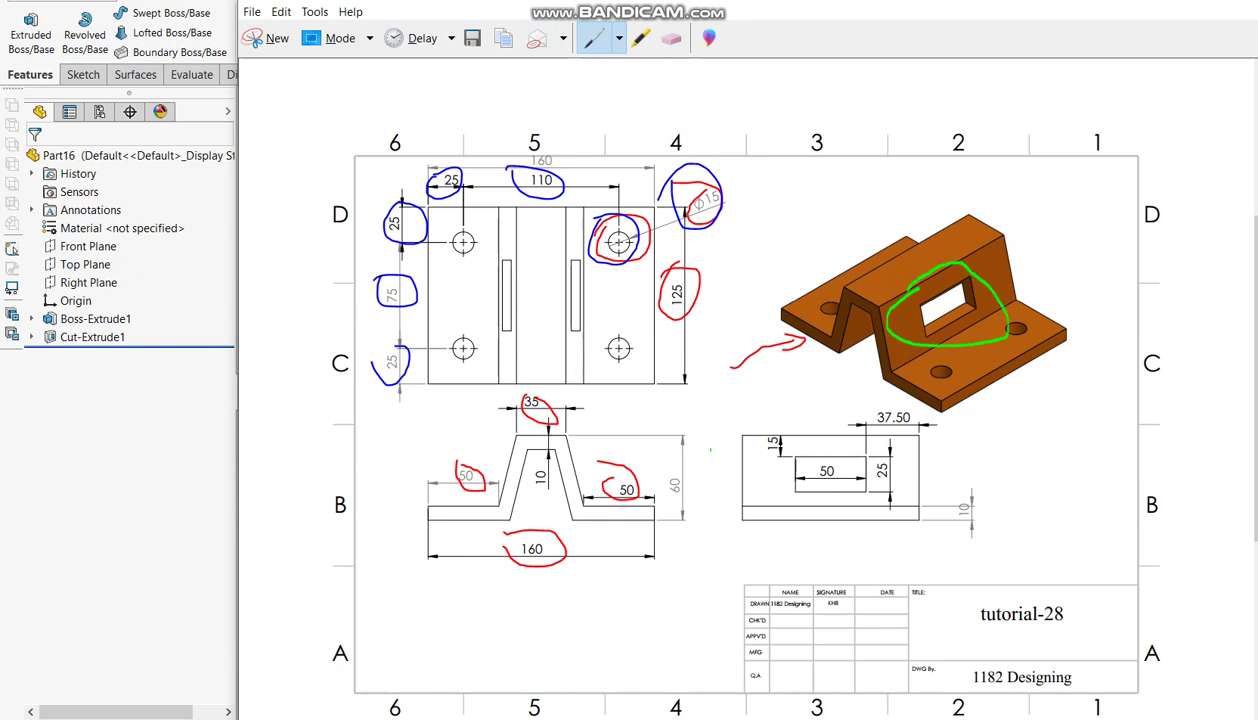
- Circle the window's front view and its 25 and 37.50 dimensions in green, then close the snip
left_click_drag(760, 429, 801, 497)
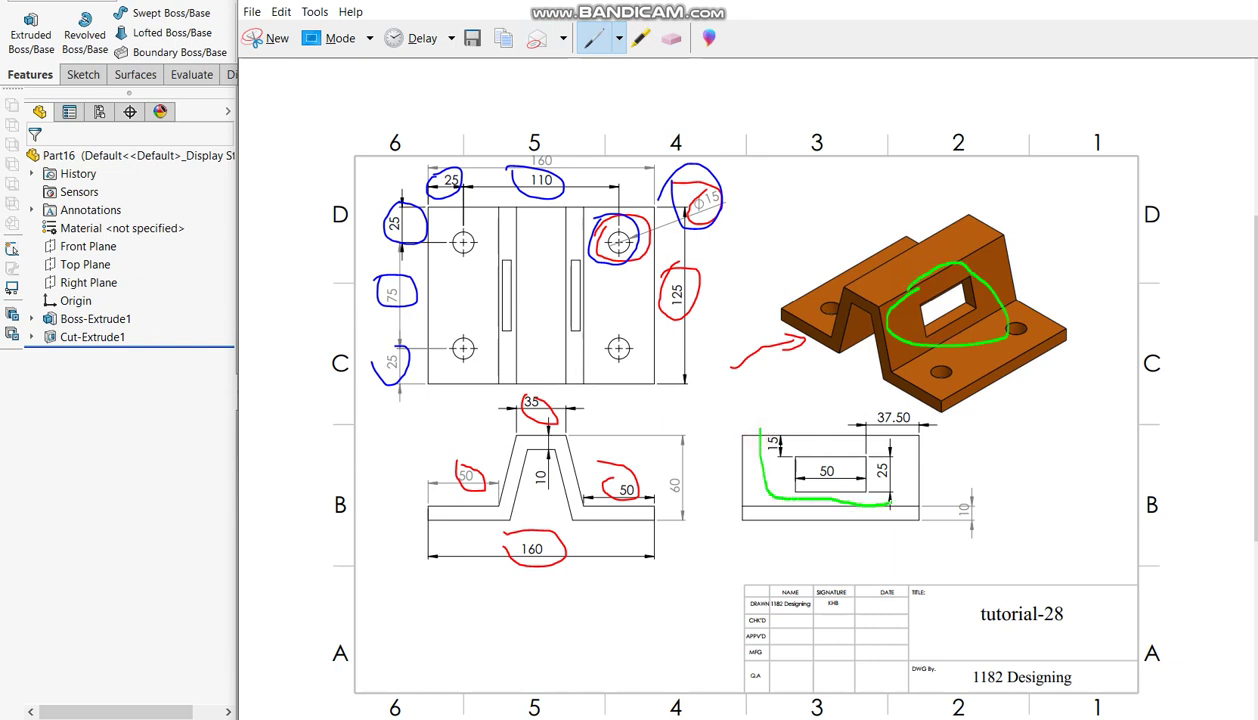
mouse_move(929, 404)
left_mouse_down()
mouse_move(752, 411)
mouse_move(772, 447)
left_mouse_up()
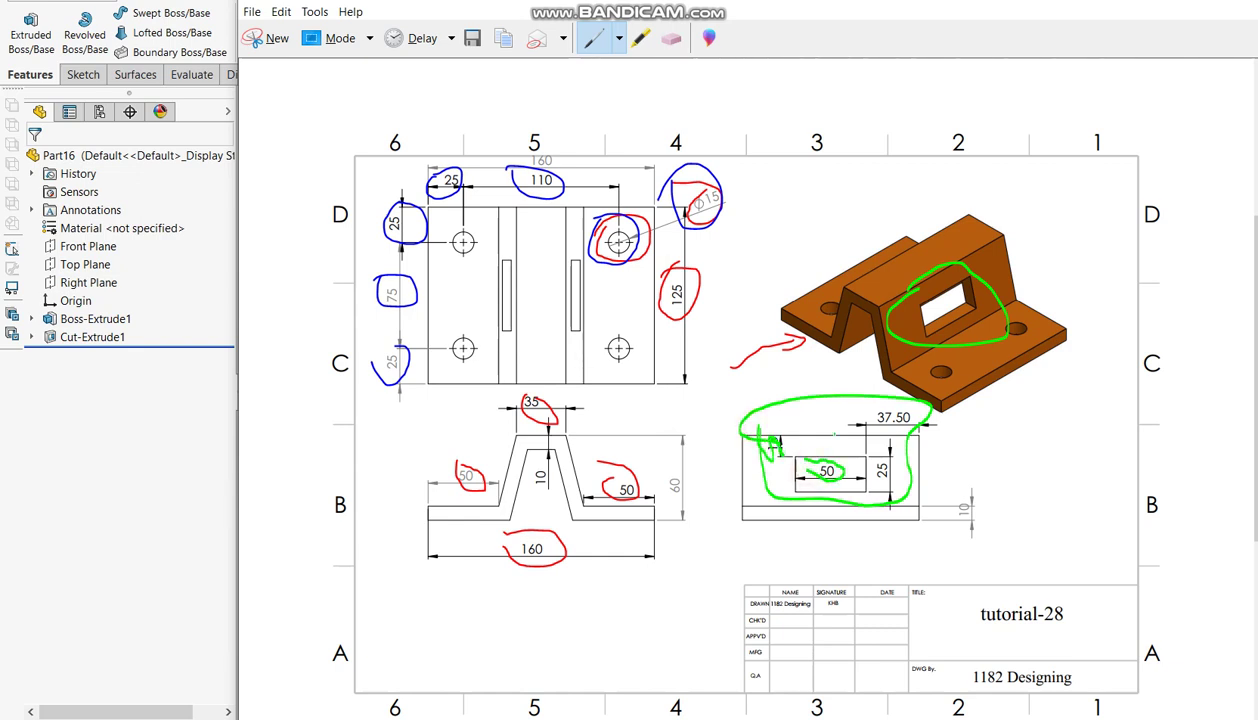
left_click_drag(870, 450, 887, 495)
left_click_drag(867, 406, 910, 428)
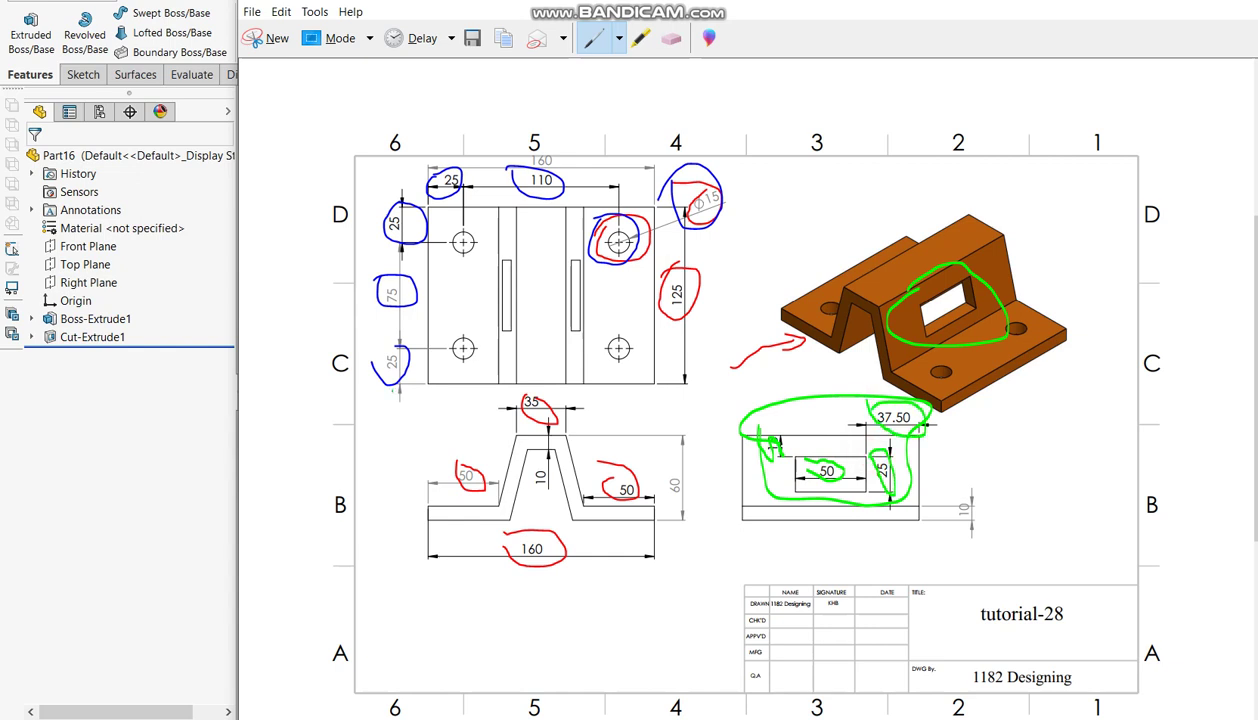
left_click(163, 413)
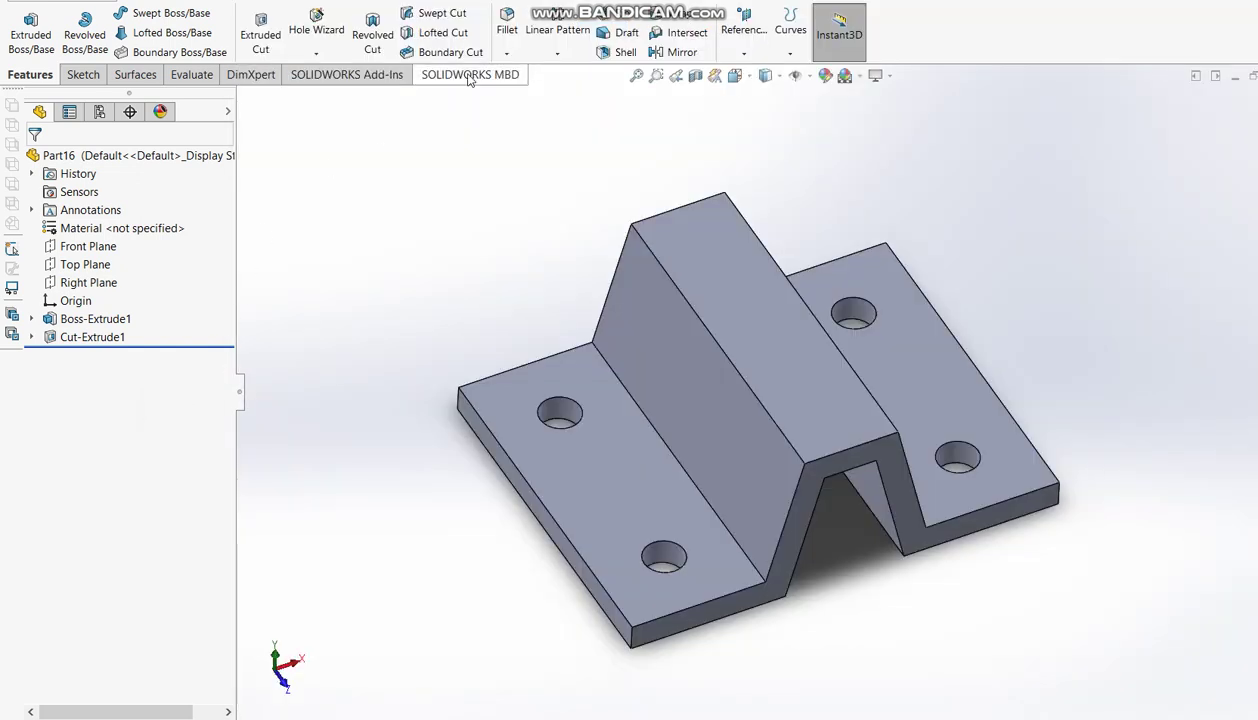
- Start an extruded-cut sketch on the Right Plane and draw a corner rectangle on the part
left_click(97, 285)
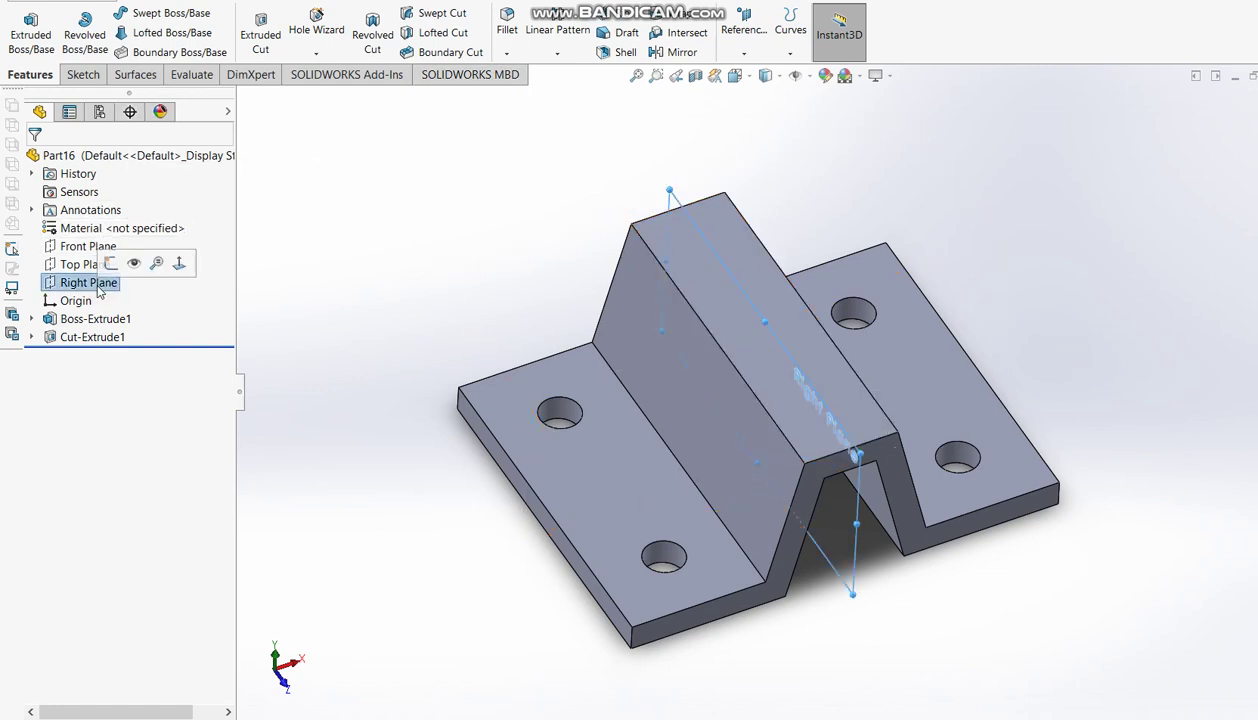
left_click(272, 40)
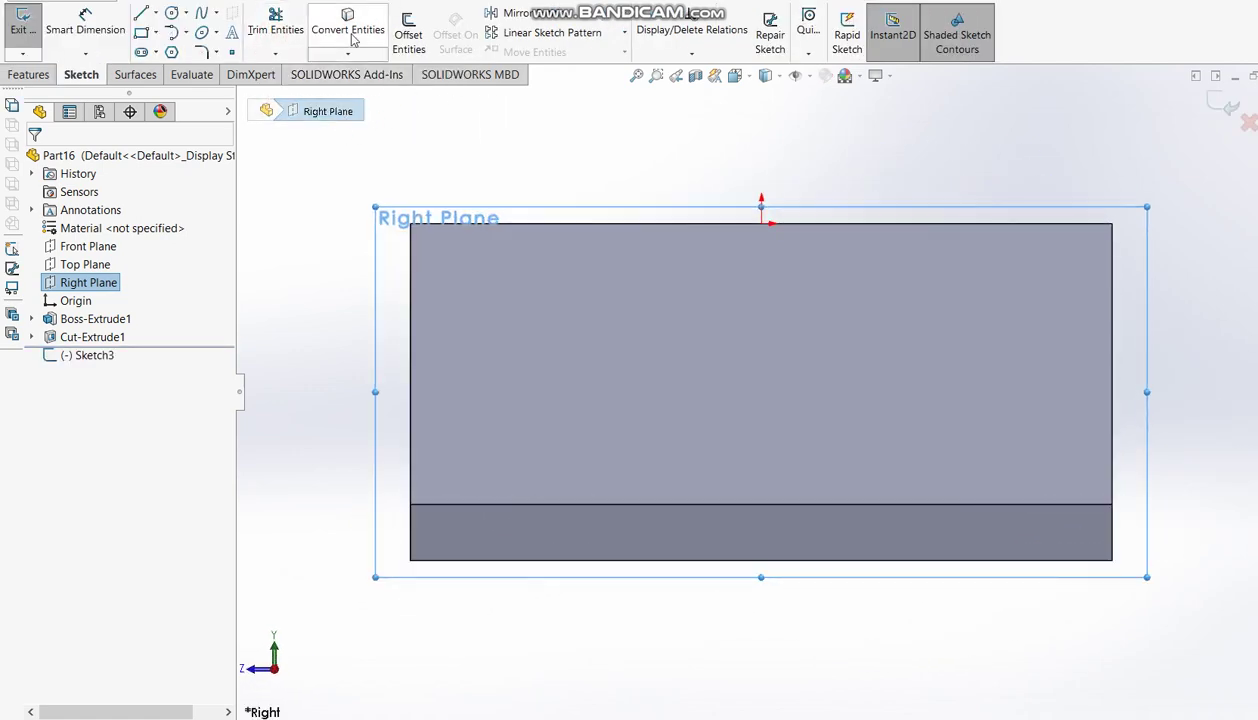
left_click(144, 30)
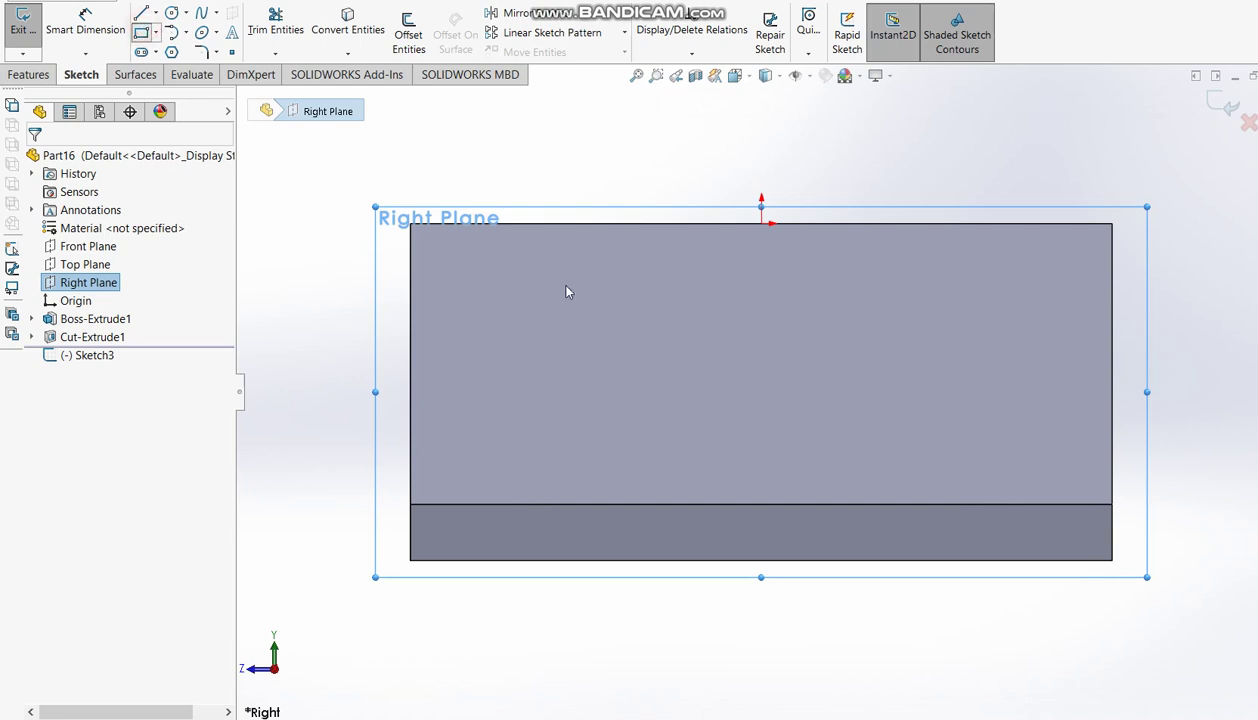
left_click(597, 295)
left_click(800, 428)
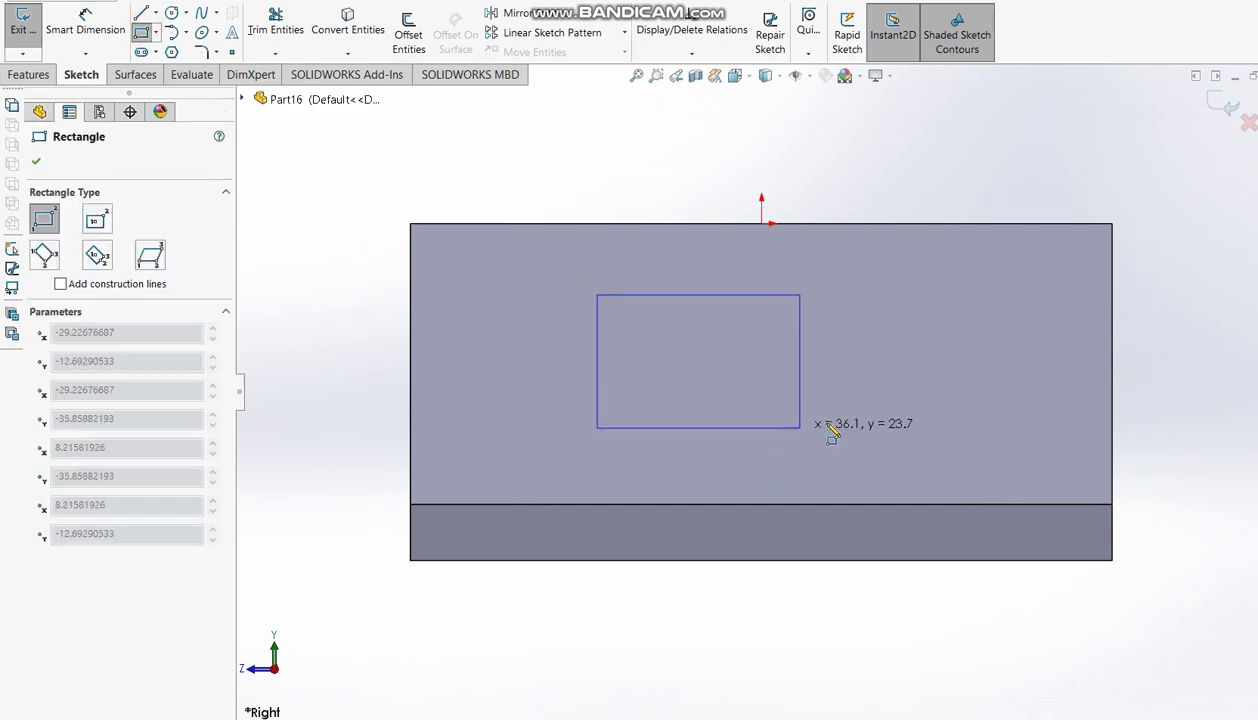
left_click(912, 434)
- Dimension the rectangle 50 mm wide and 25 mm tall
left_click(60, 45)
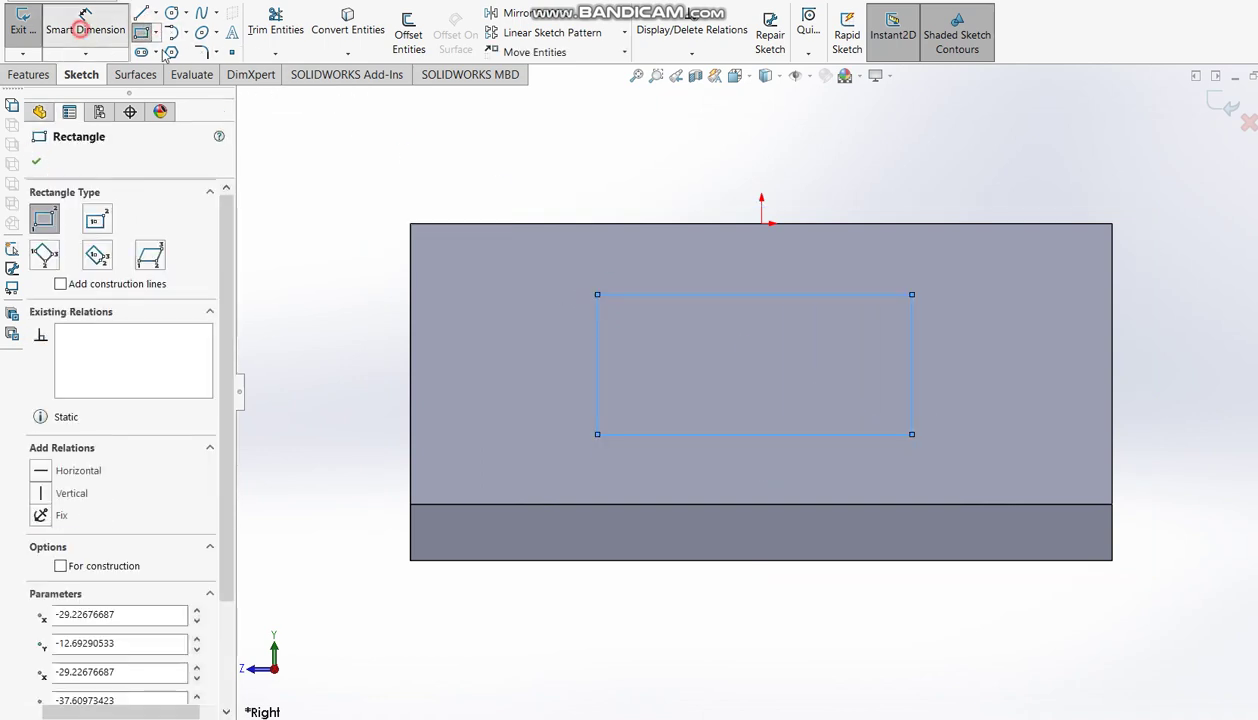
left_click(737, 285)
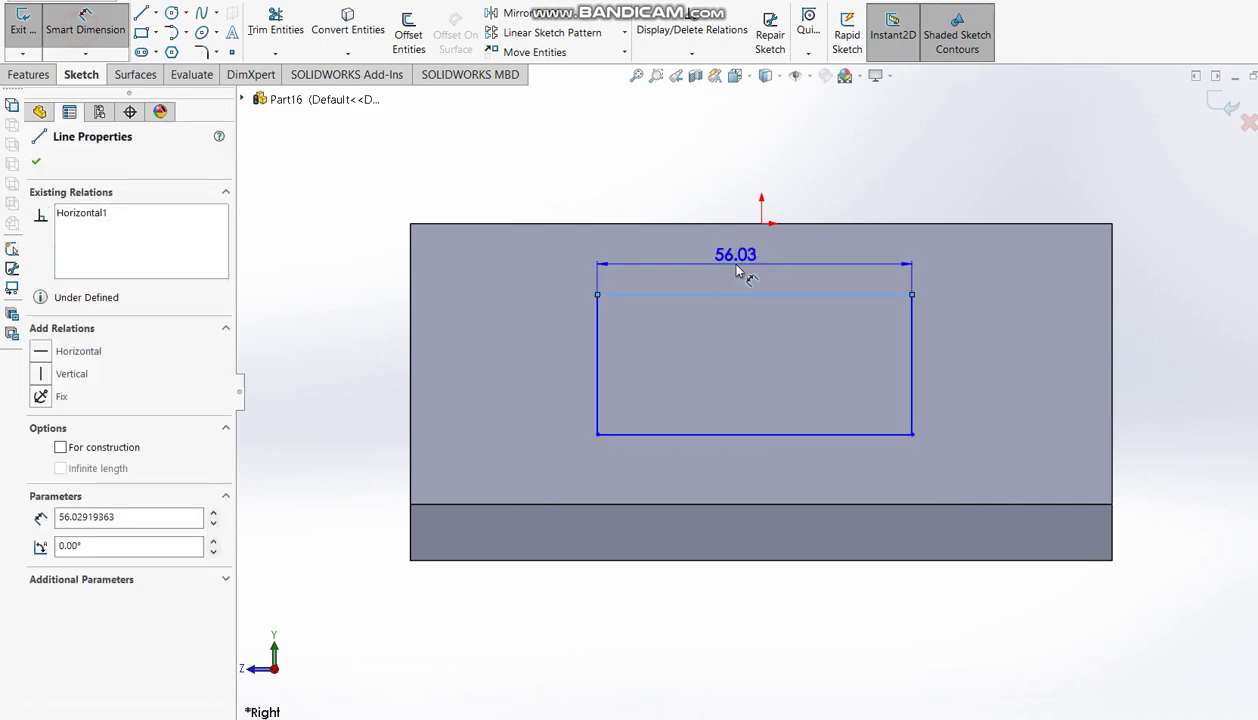
left_click(737, 268)
type("50")
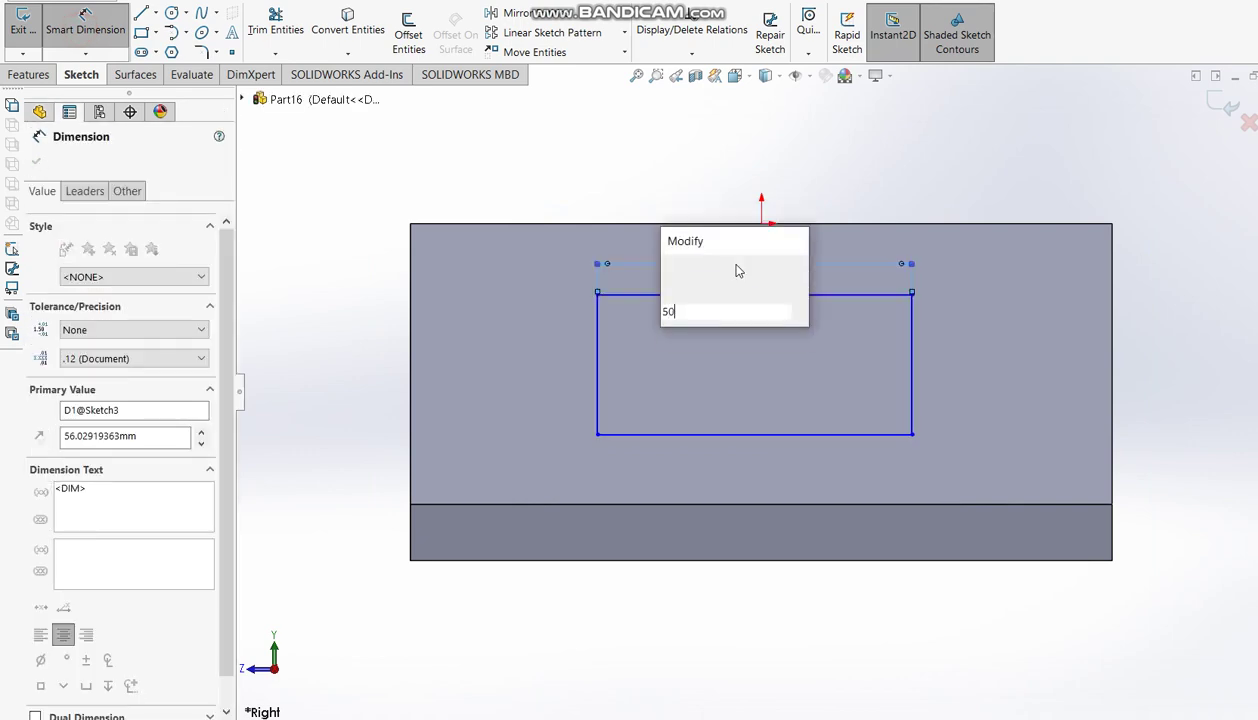
key("Return")
left_click(877, 346)
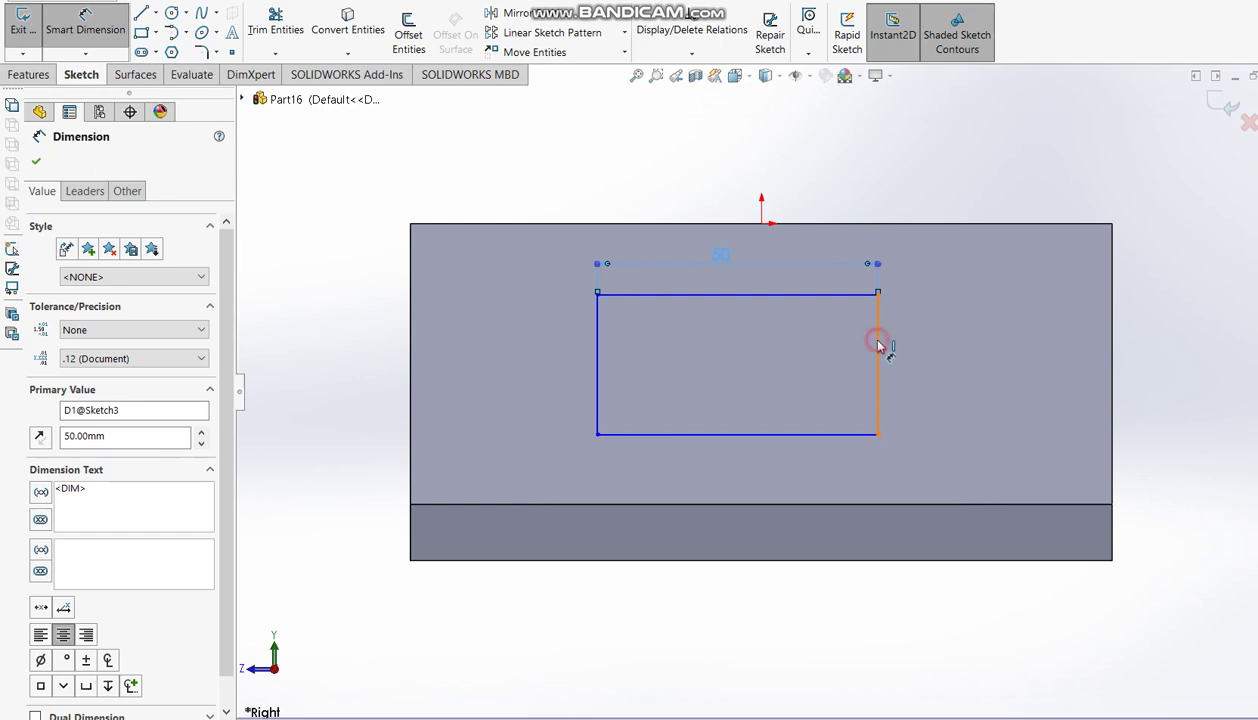
left_click(795, 368)
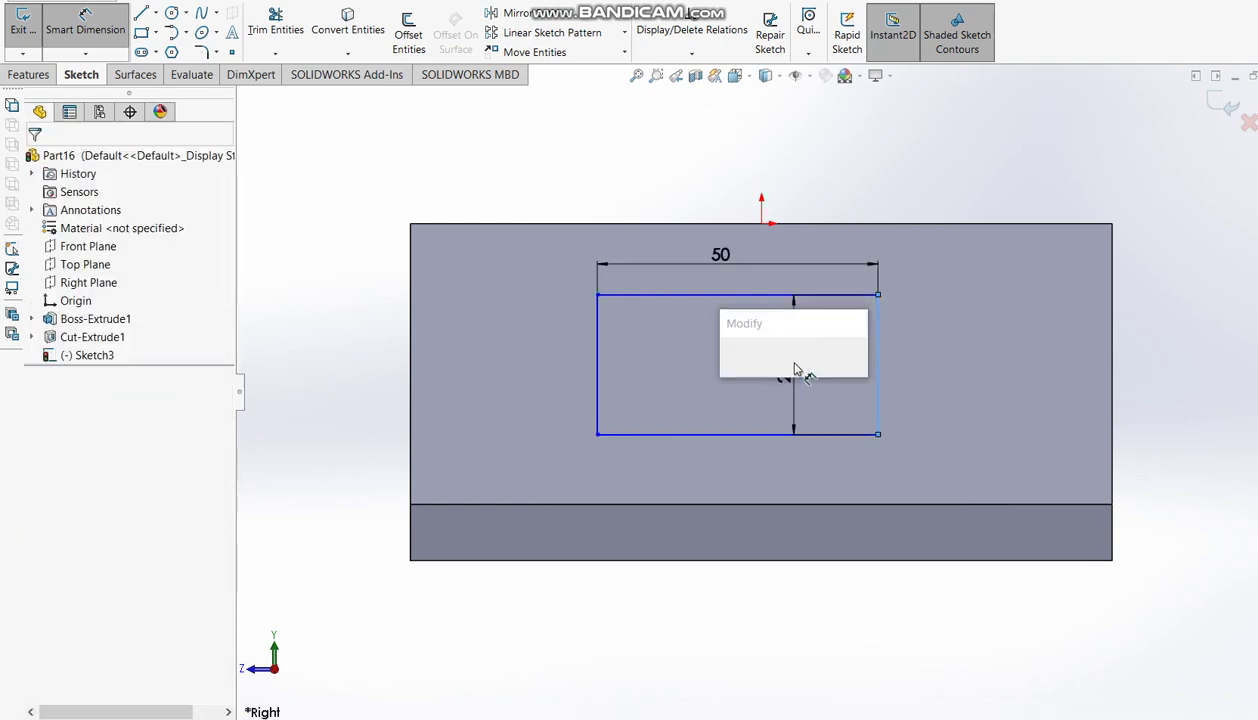
left_click(880, 335)
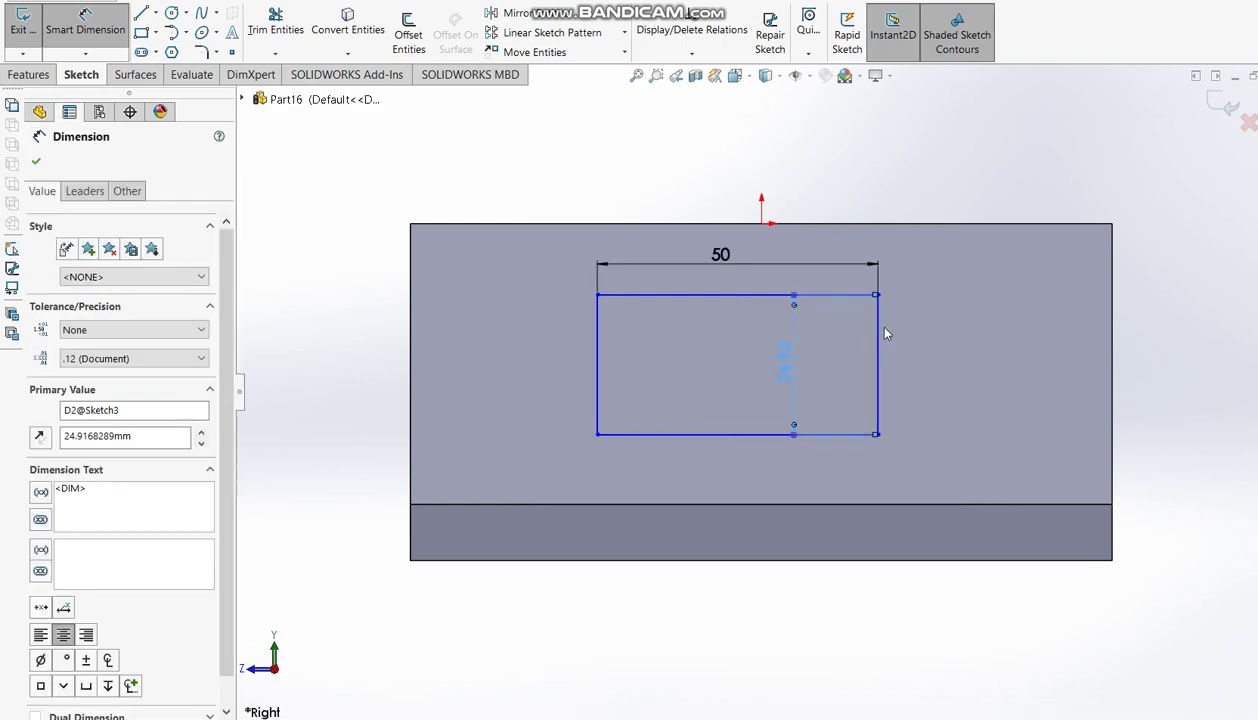
- Locate the rectangle 37.50 mm from the part's right end and 15 mm below its top
left_click(877, 330)
left_click(1108, 325)
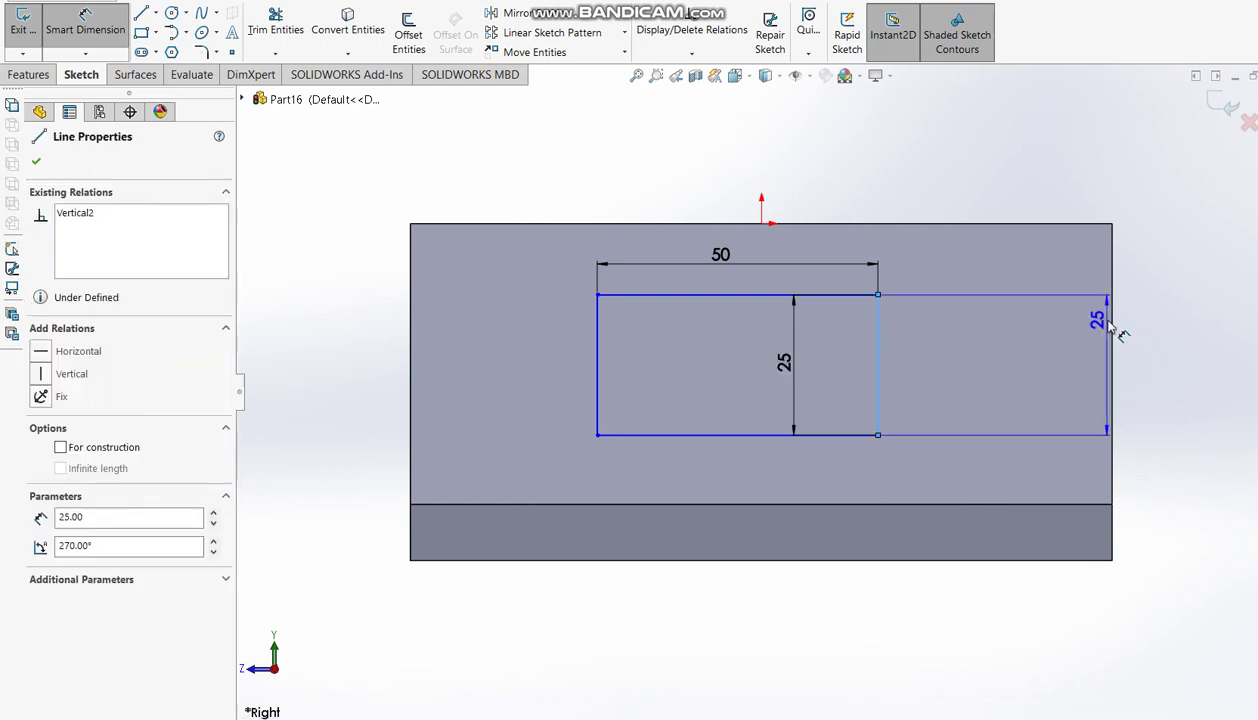
left_click(1112, 330)
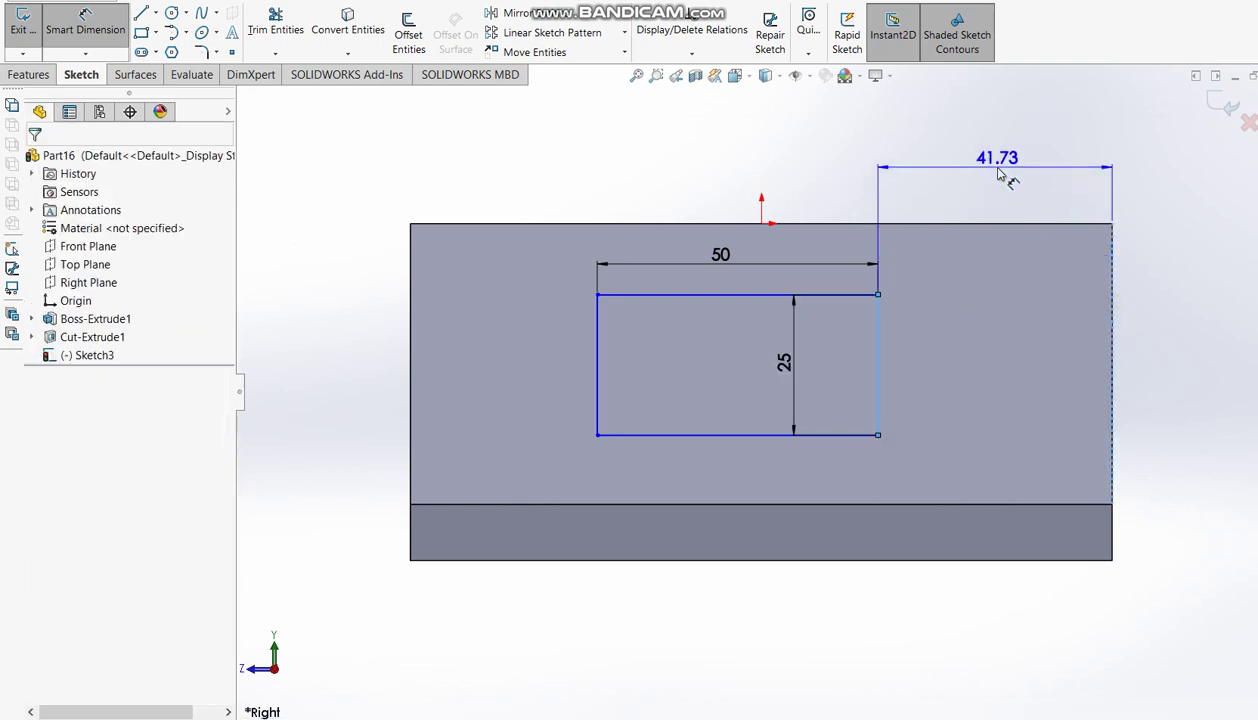
left_click(998, 175)
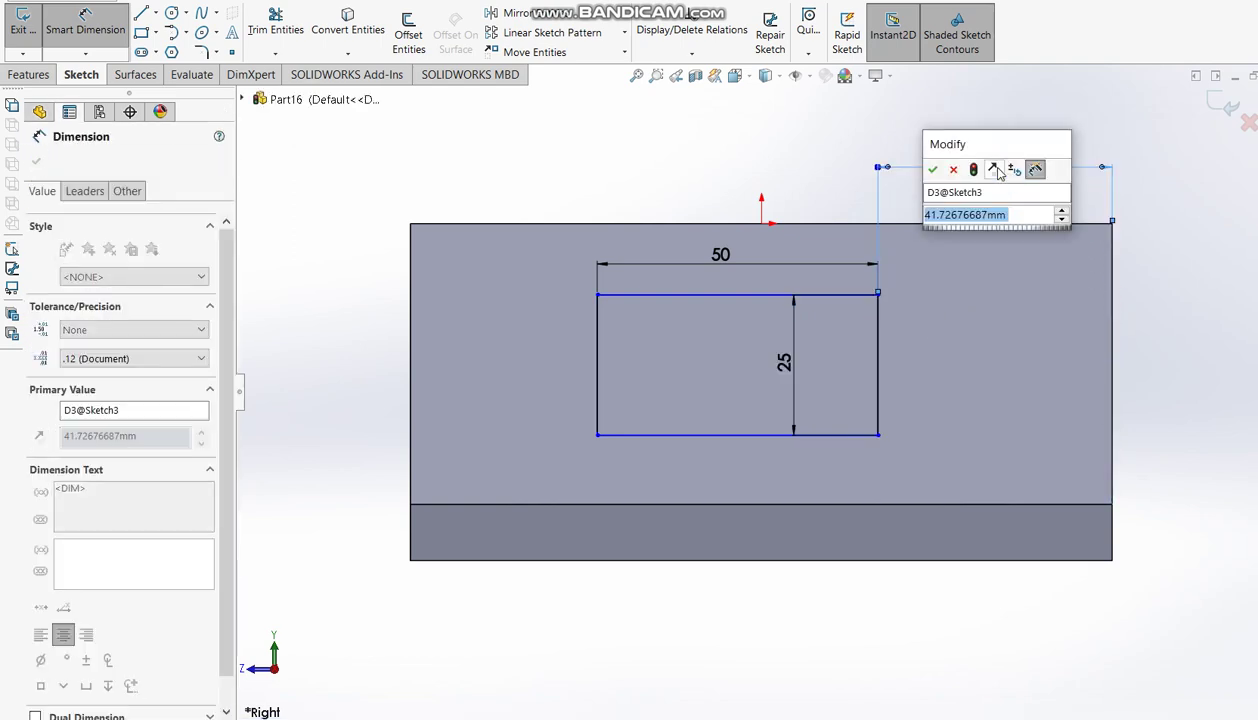
type("37.5")
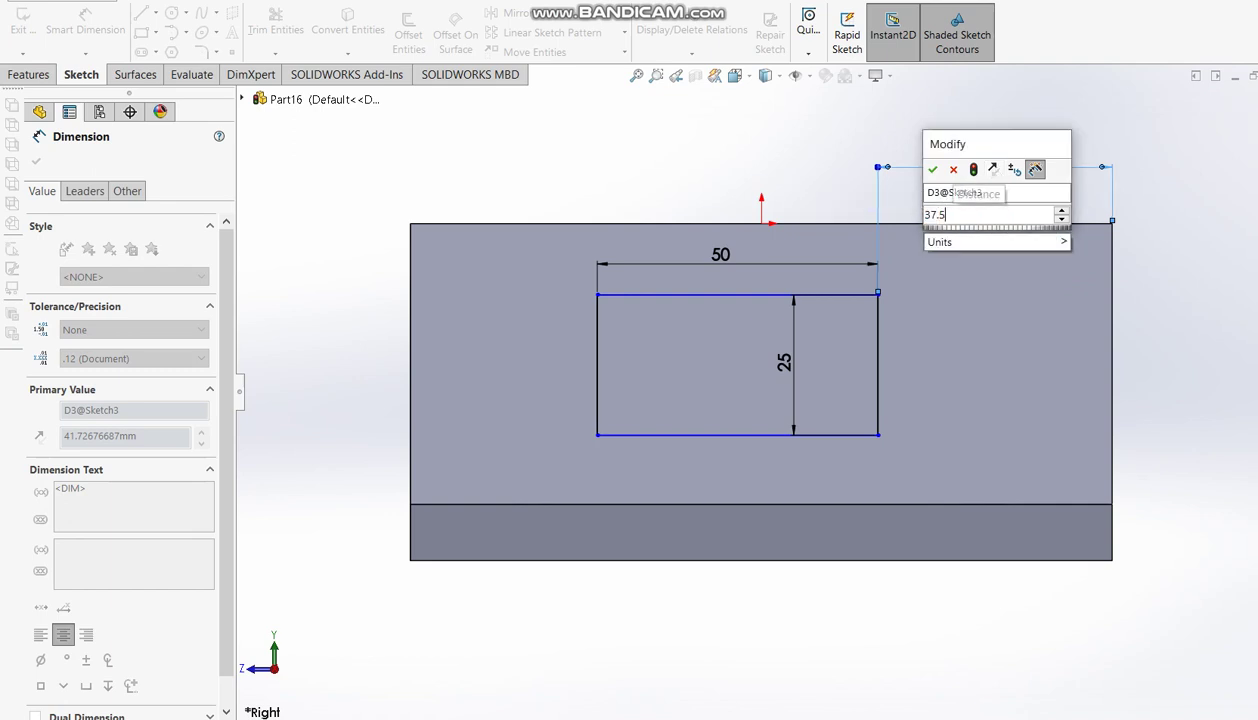
key("Escape")
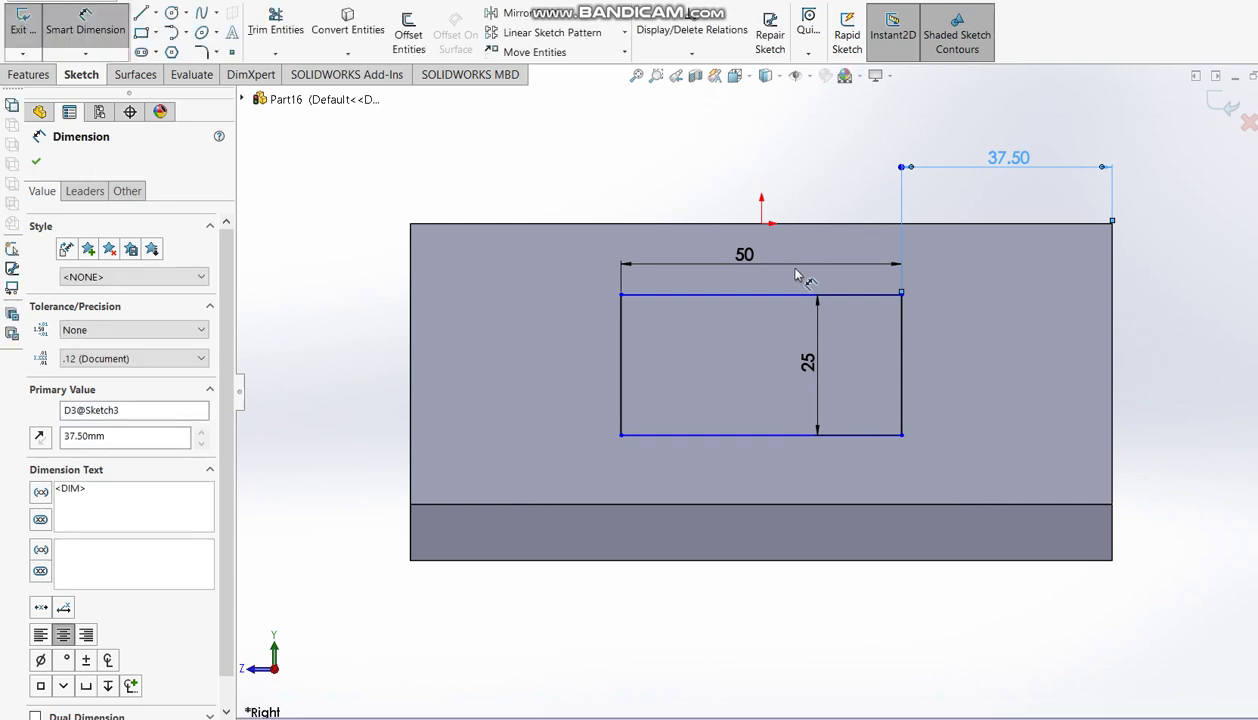
left_click(764, 295)
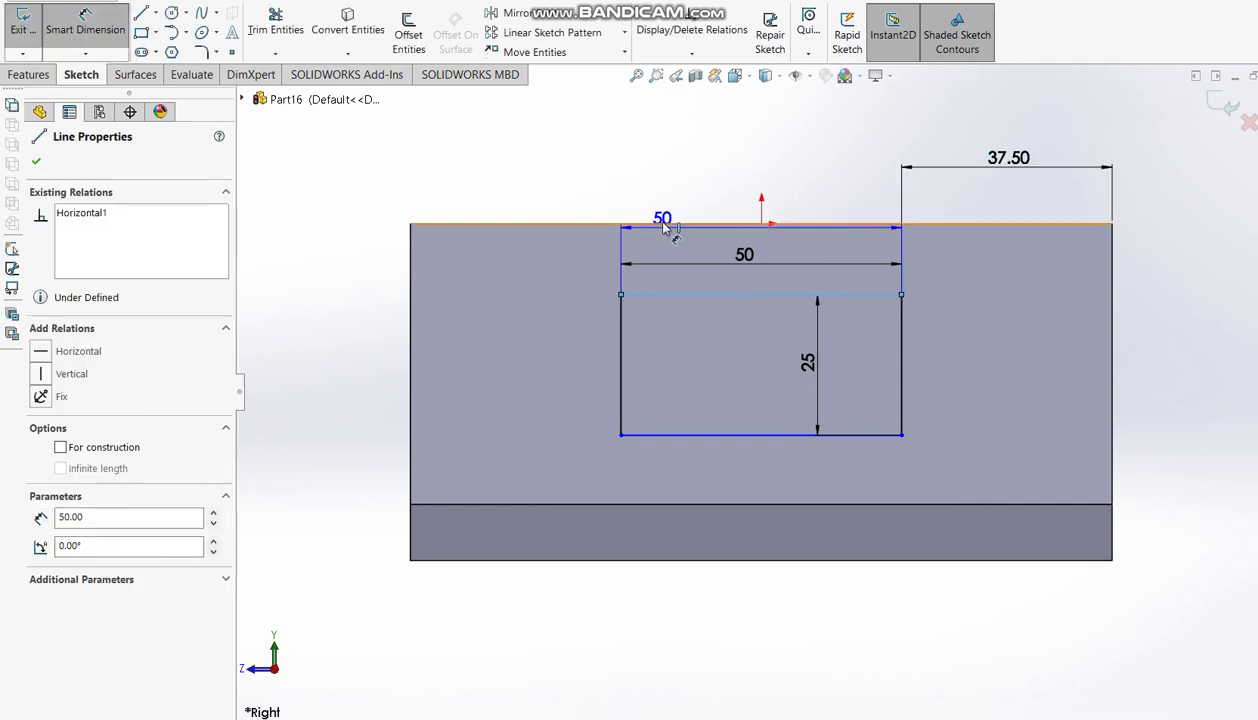
left_click(664, 223)
left_click(325, 240)
type("15")
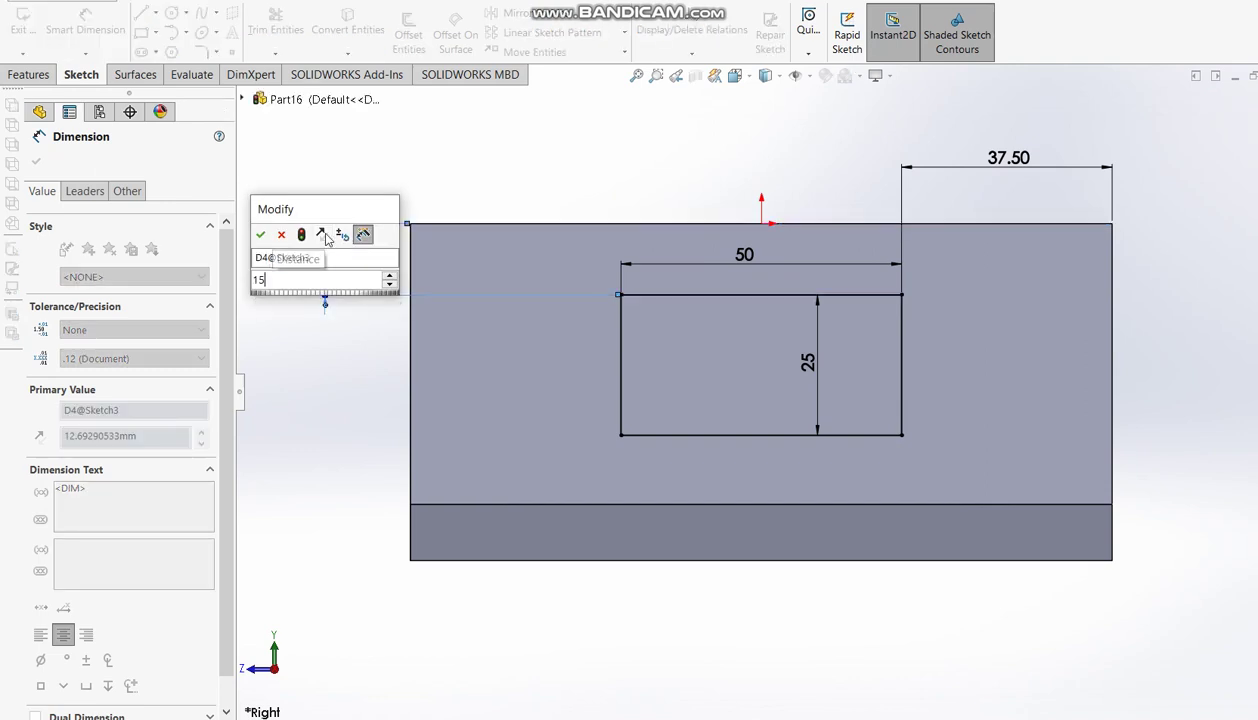
key("Escape")
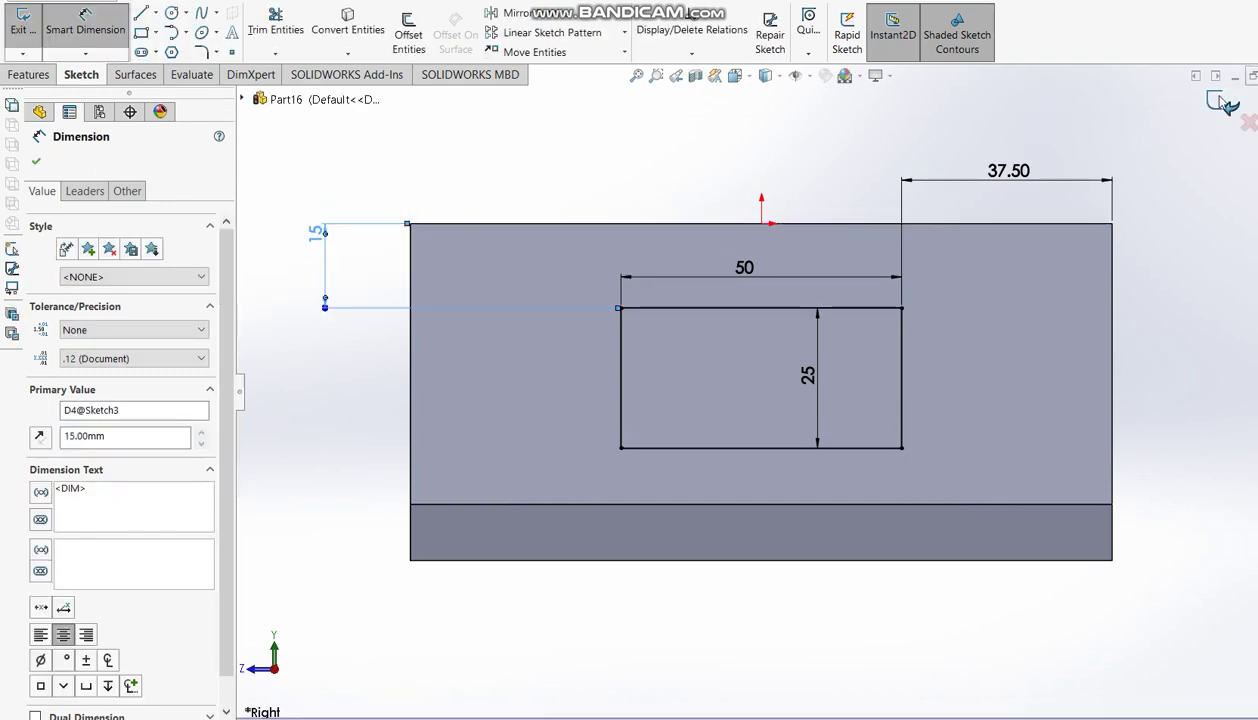
key("Escape")
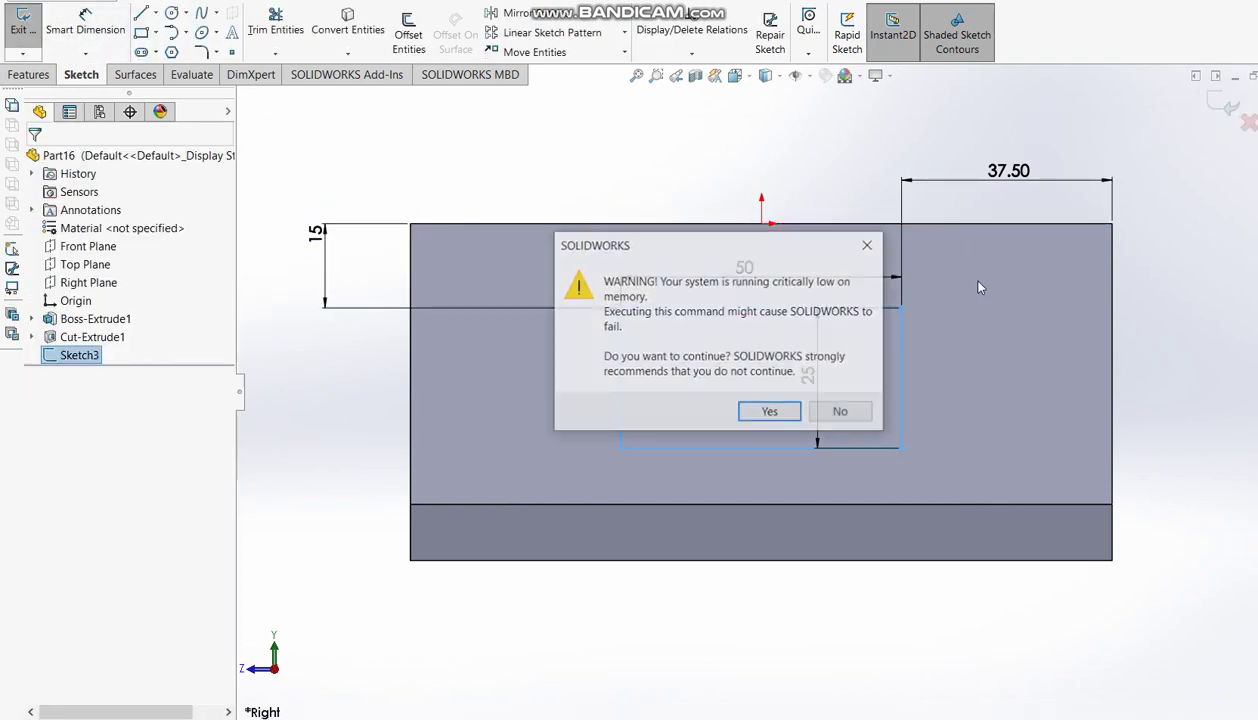
- Cut the rectangle Mid Plane 125 mm through both sloped walls, then view it from the front
left_click(760, 412)
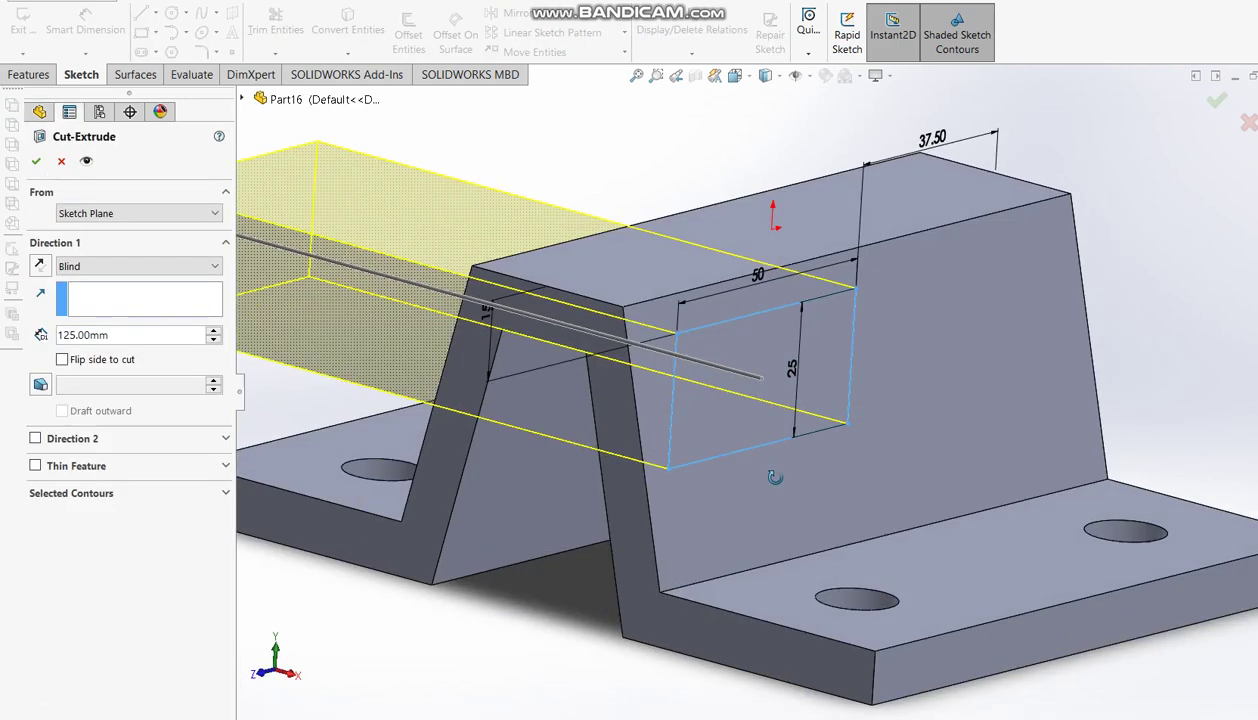
left_click(130, 267)
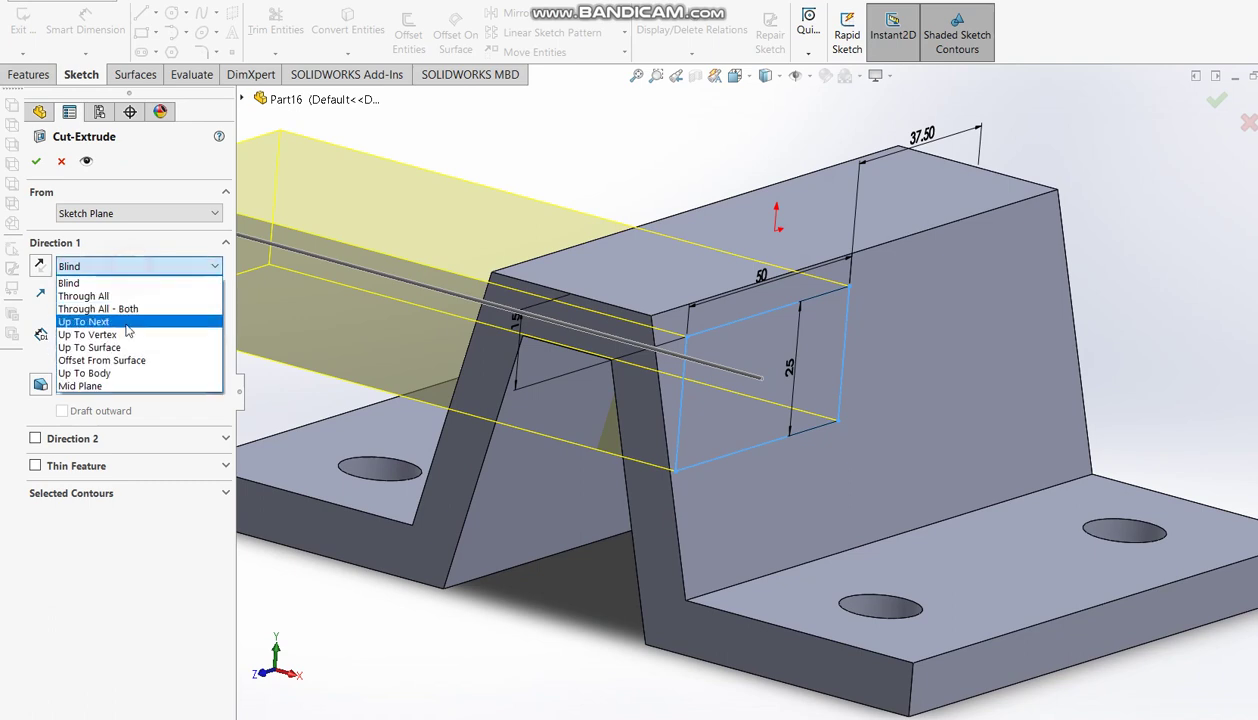
left_click(124, 385)
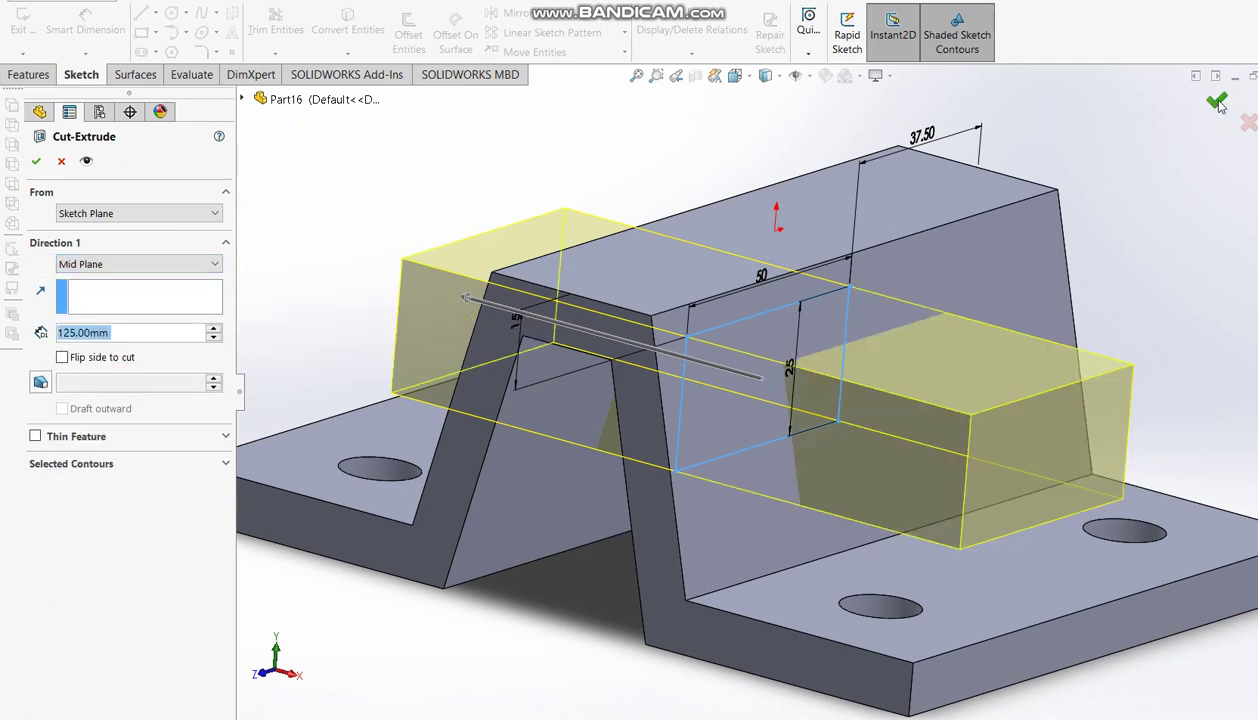
key("Return")
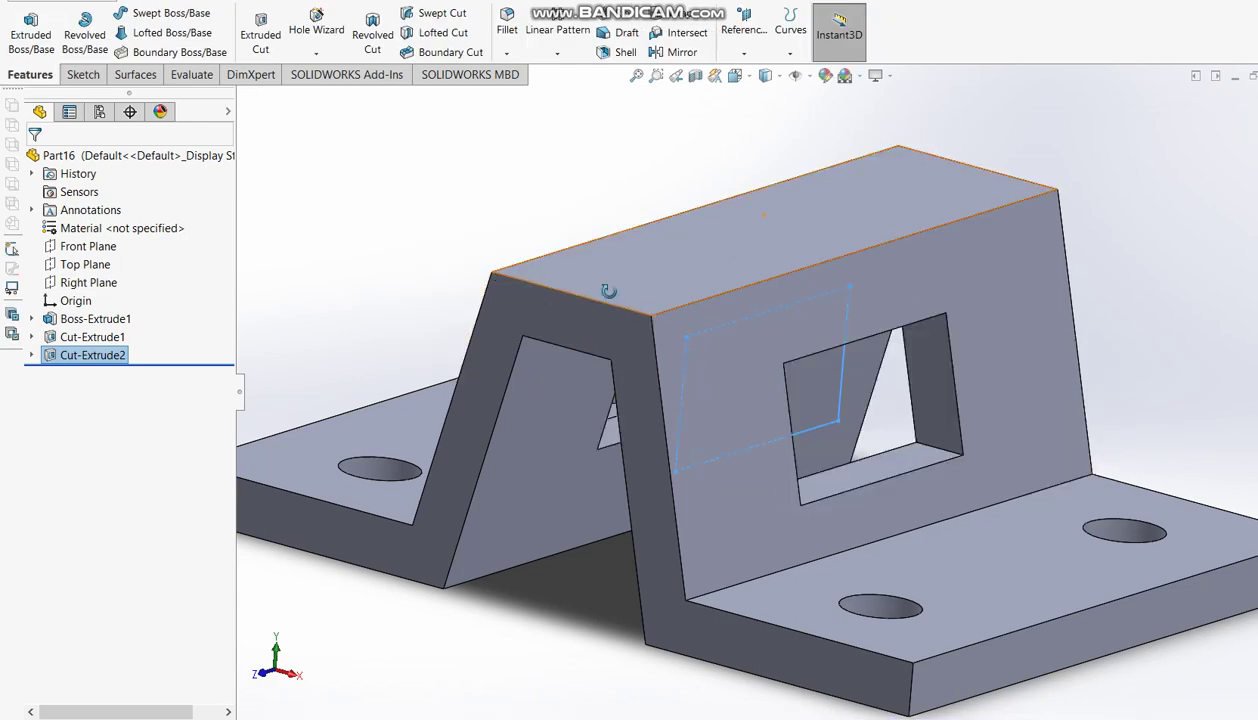
mouse_move(607, 284)
middle_mouse_down()
mouse_move(661, 324)
mouse_move(643, 261)
middle_mouse_up()
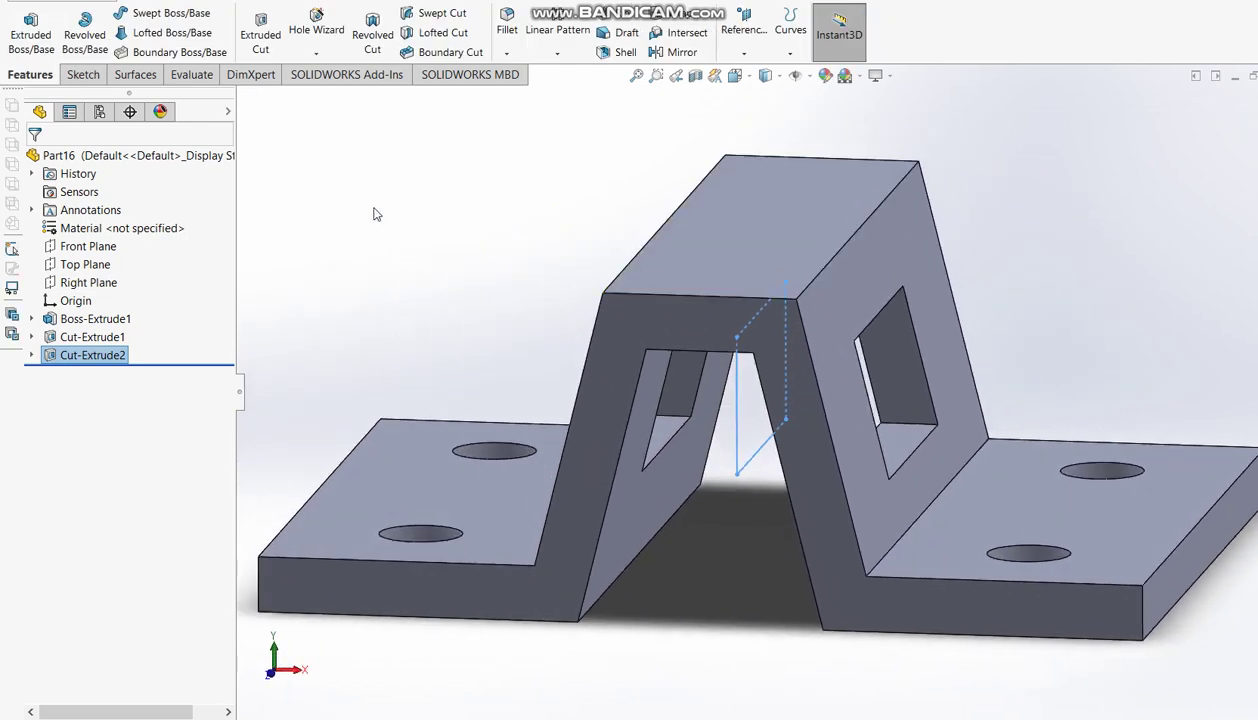
left_click(357, 201)
key("ctrl+1")
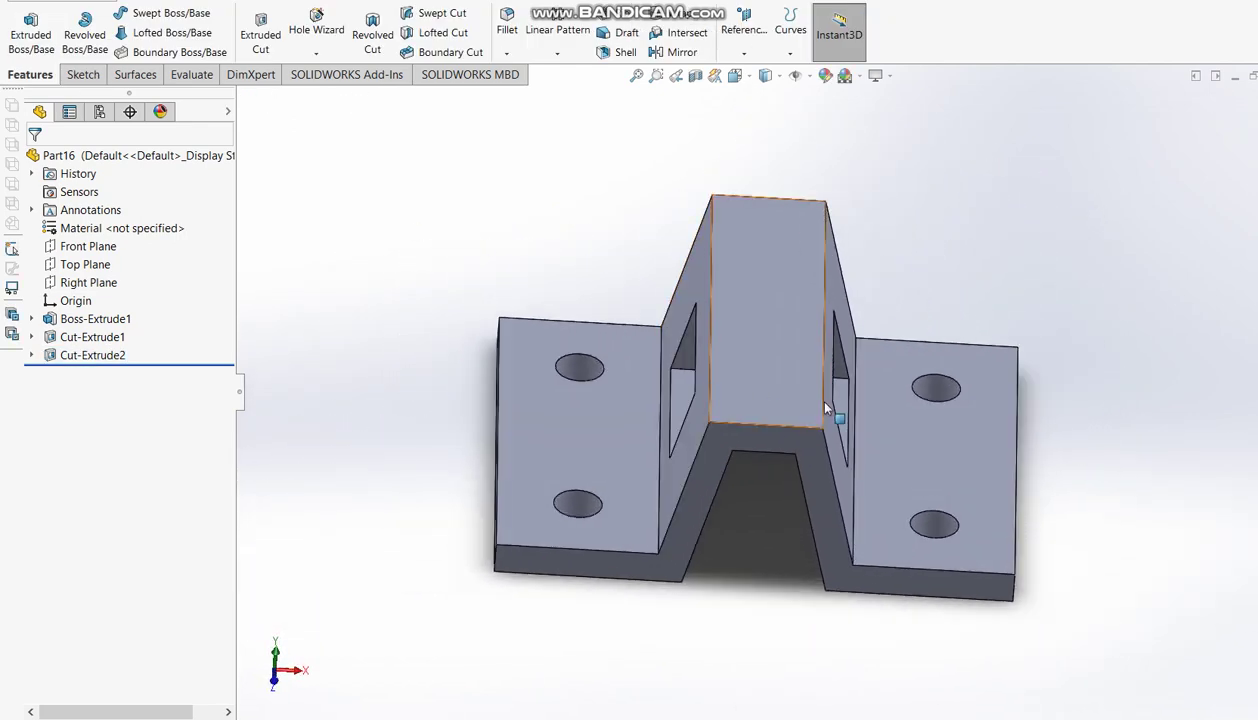
- Bring up the annotated reference drawing and dismiss it, back to Part16's colour settings
key("alt+Tab")
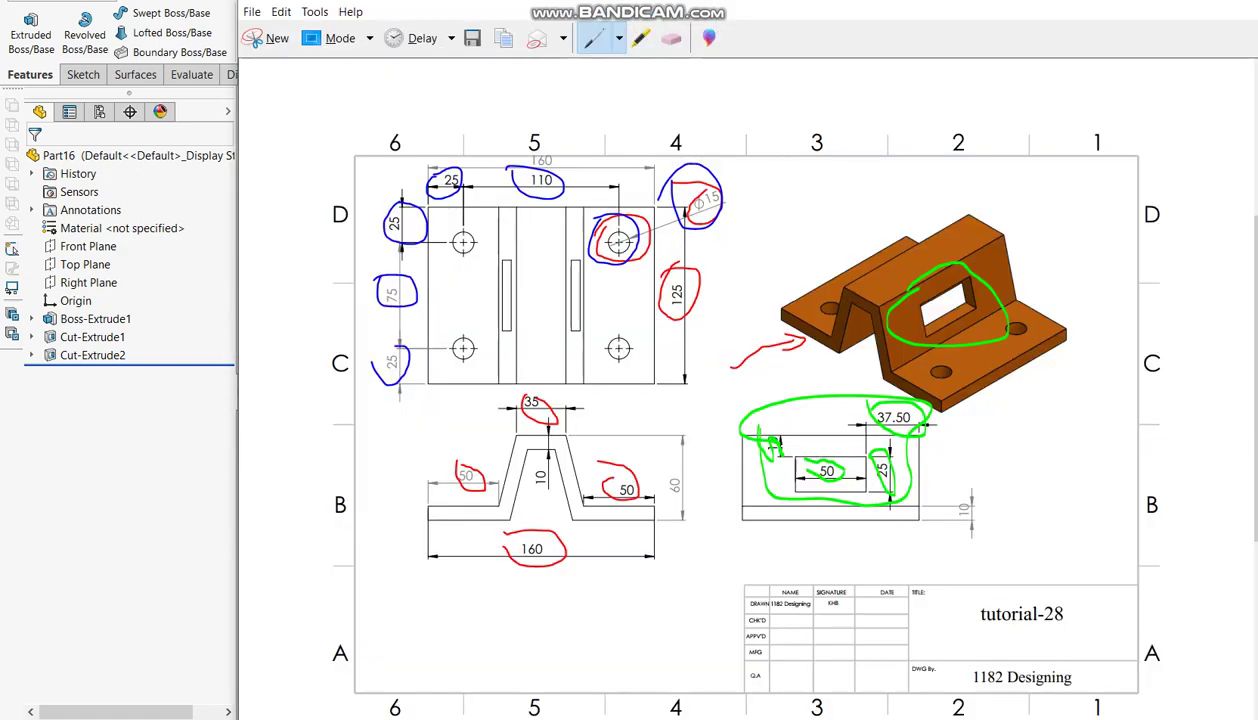
left_click(148, 500)
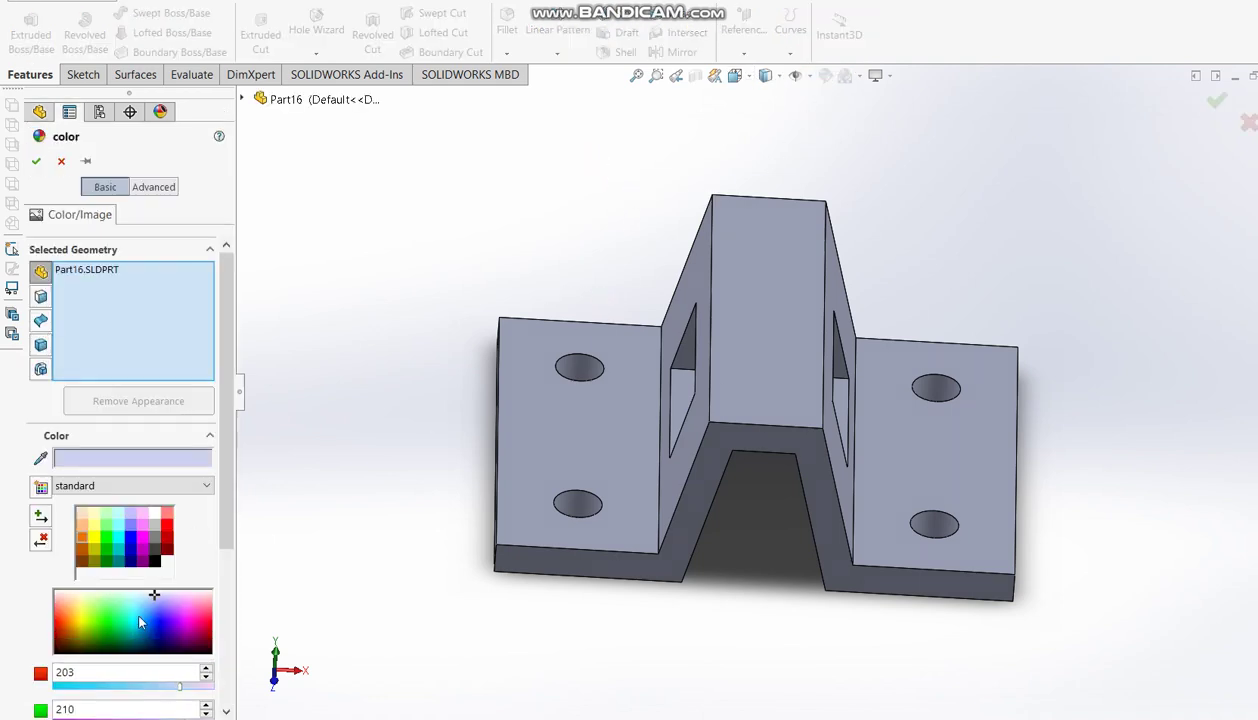
- Apply the orange swatch to the whole bracket and accept the colour
left_click(82, 543)
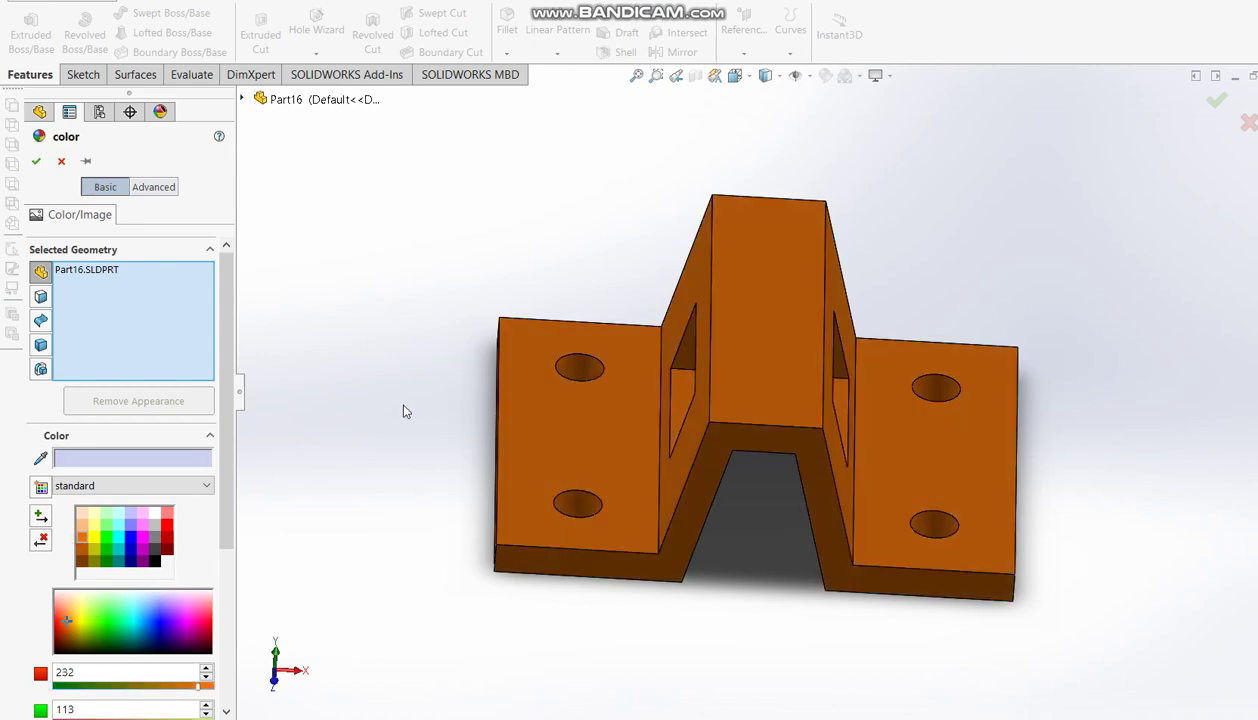
mouse_move(1161, 170)
middle_mouse_down()
mouse_move(1079, 163)
mouse_move(967, 185)
mouse_move(1006, 163)
mouse_move(1022, 114)
mouse_move(983, 290)
mouse_move(1019, 247)
mouse_move(963, 236)
mouse_move(1009, 281)
middle_mouse_up()
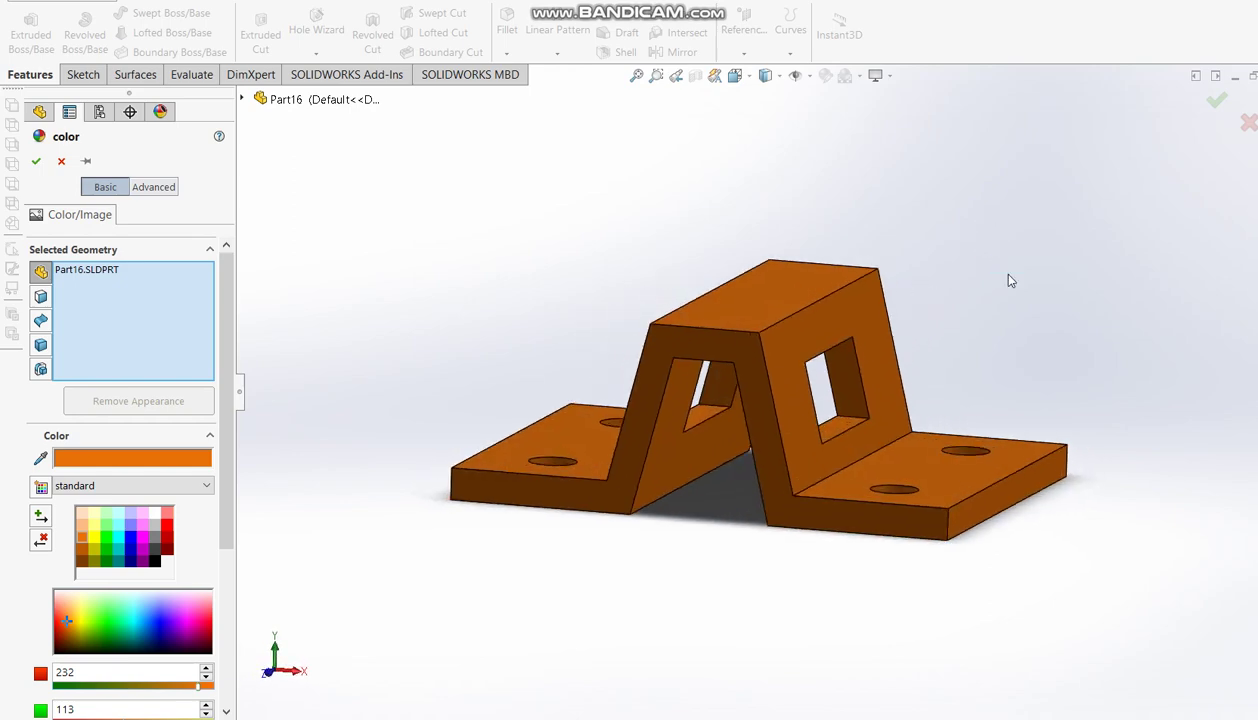
left_click(1213, 96)
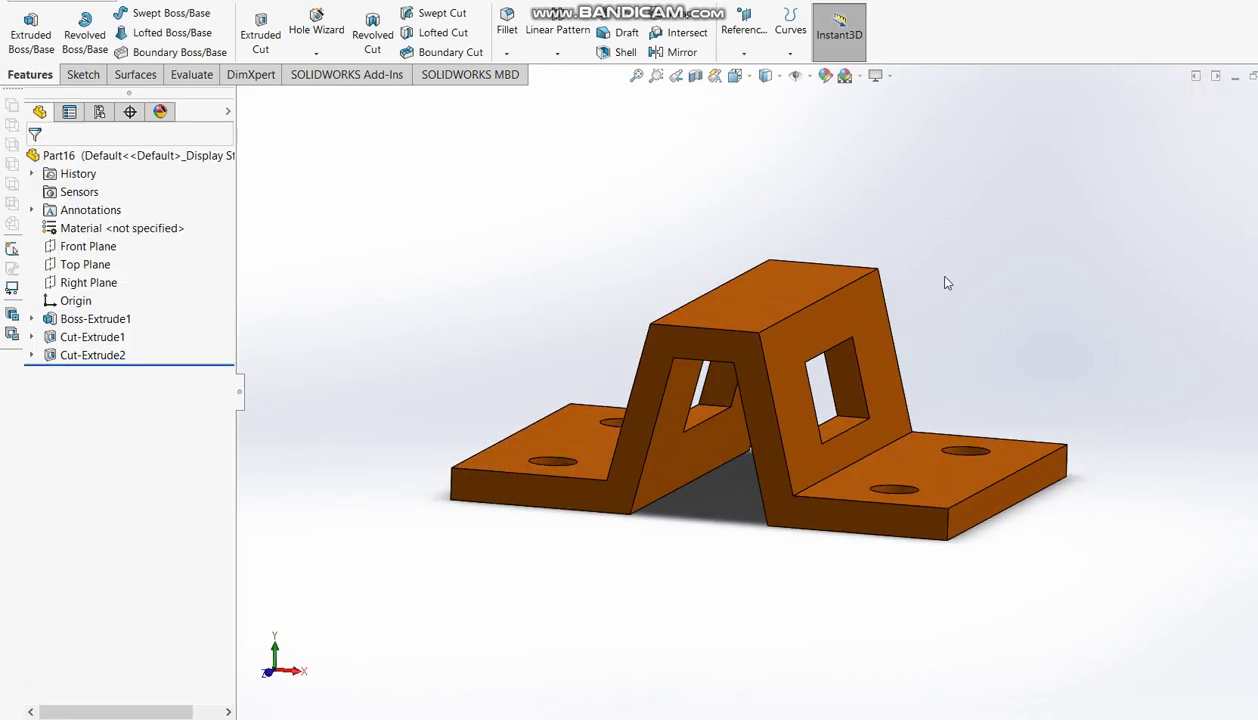
mouse_move(947, 283)
middle_mouse_down()
mouse_move(921, 292)
mouse_move(988, 188)
mouse_move(926, 194)
middle_mouse_up()
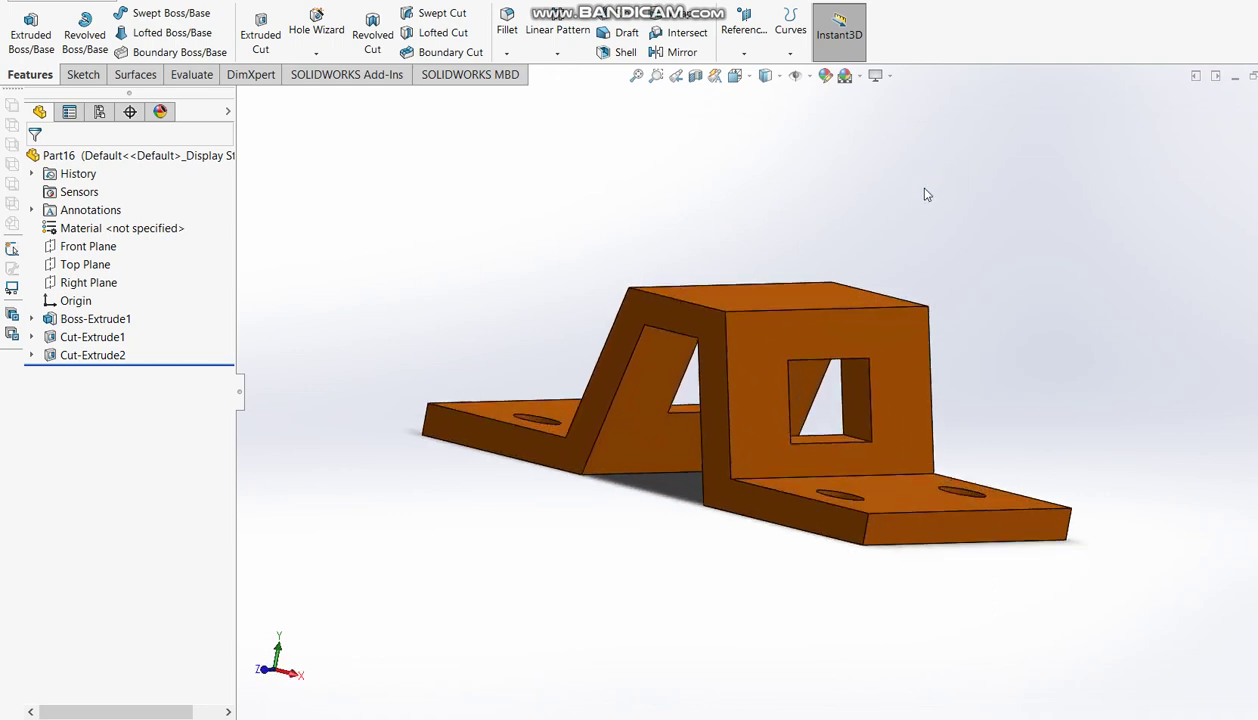